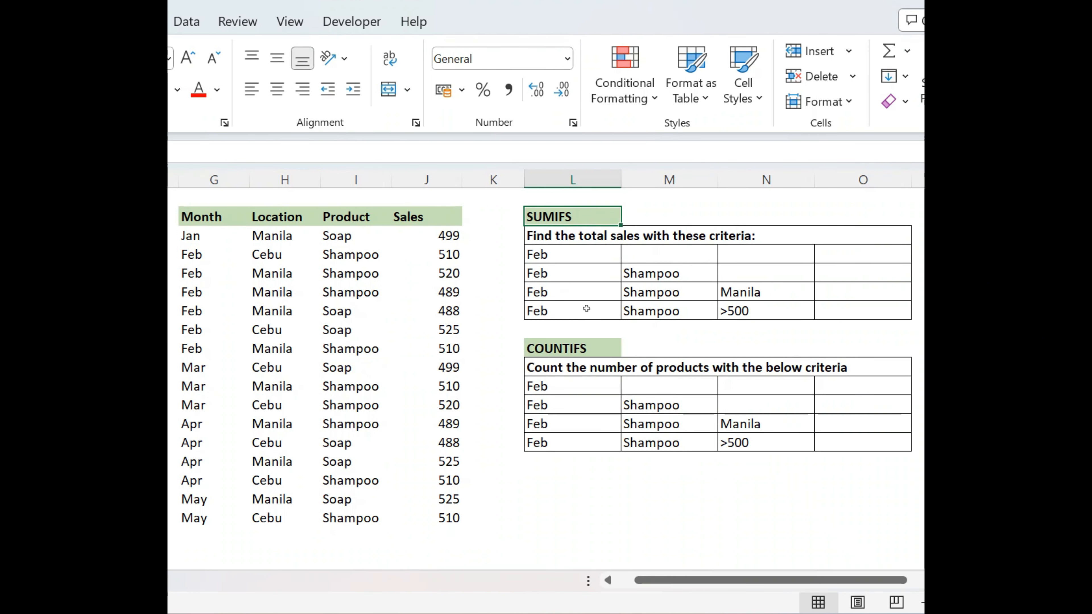
Examine the Month, Location, Product and Sales columns and the table of criteria for finding total sales
click(587, 351)
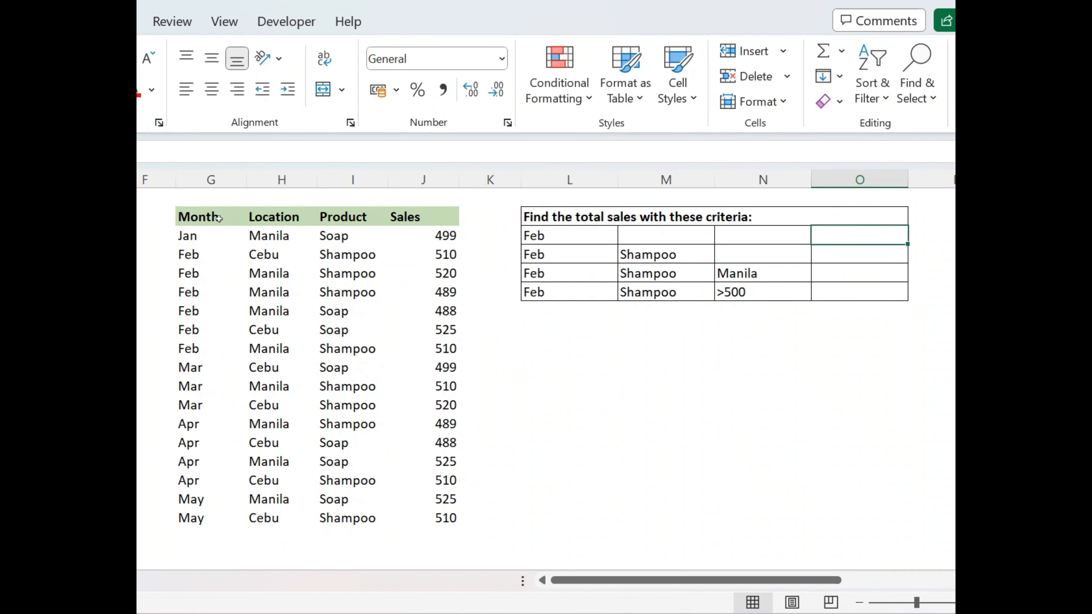
drag(219, 218, 447, 521)
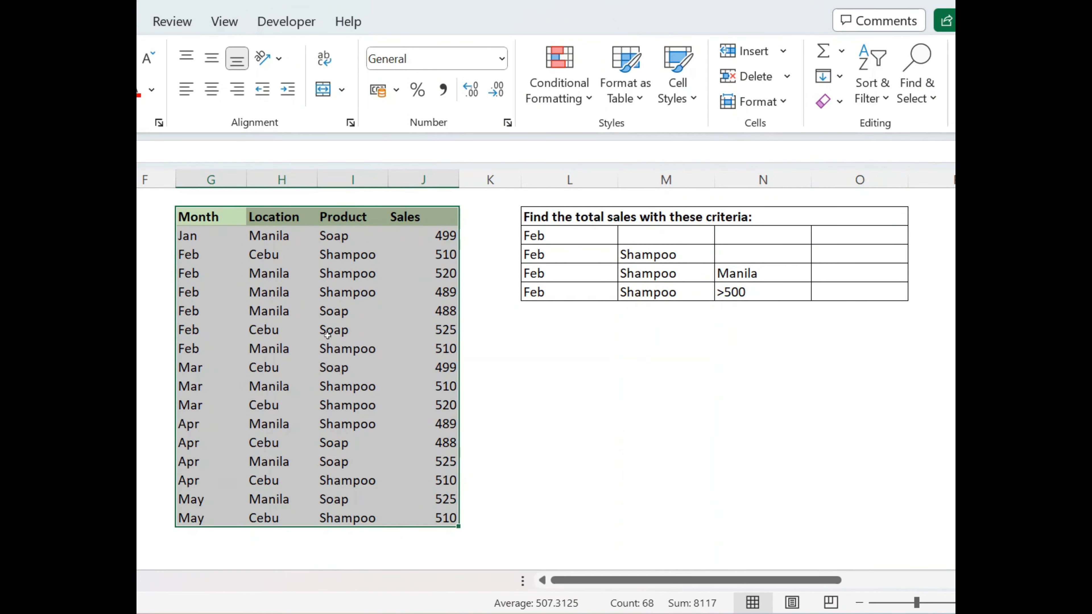
click(230, 223)
click(294, 213)
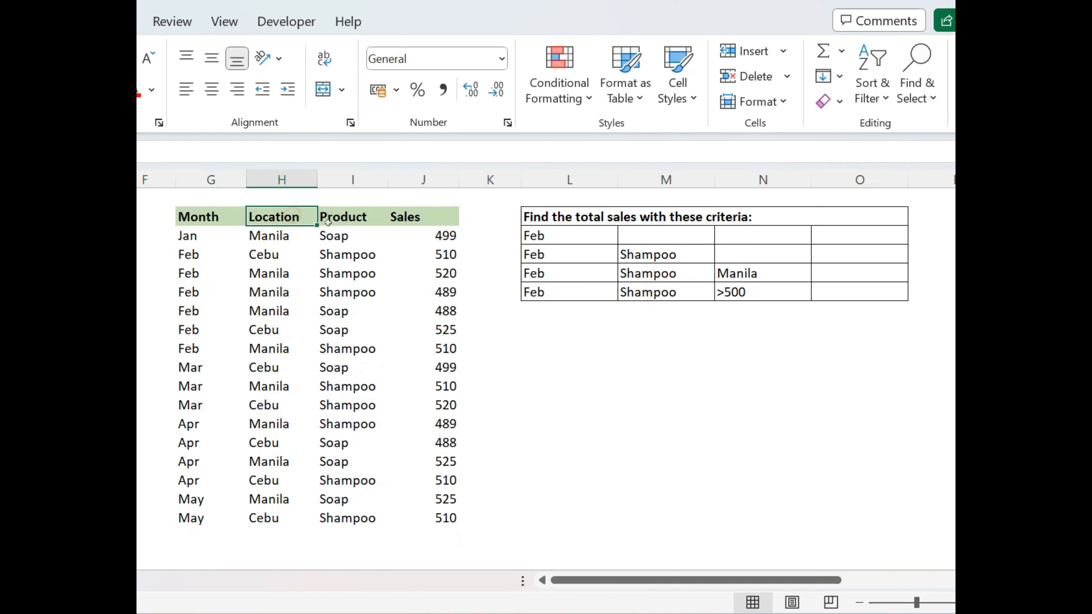
click(357, 216)
click(424, 217)
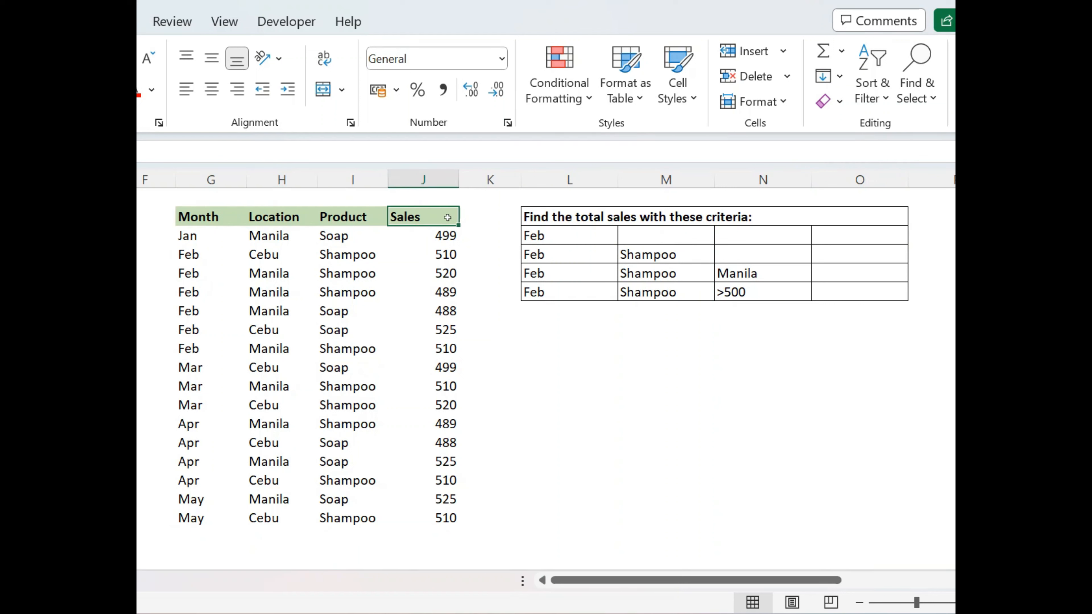
drag(609, 214, 618, 287)
drag(597, 239, 743, 297)
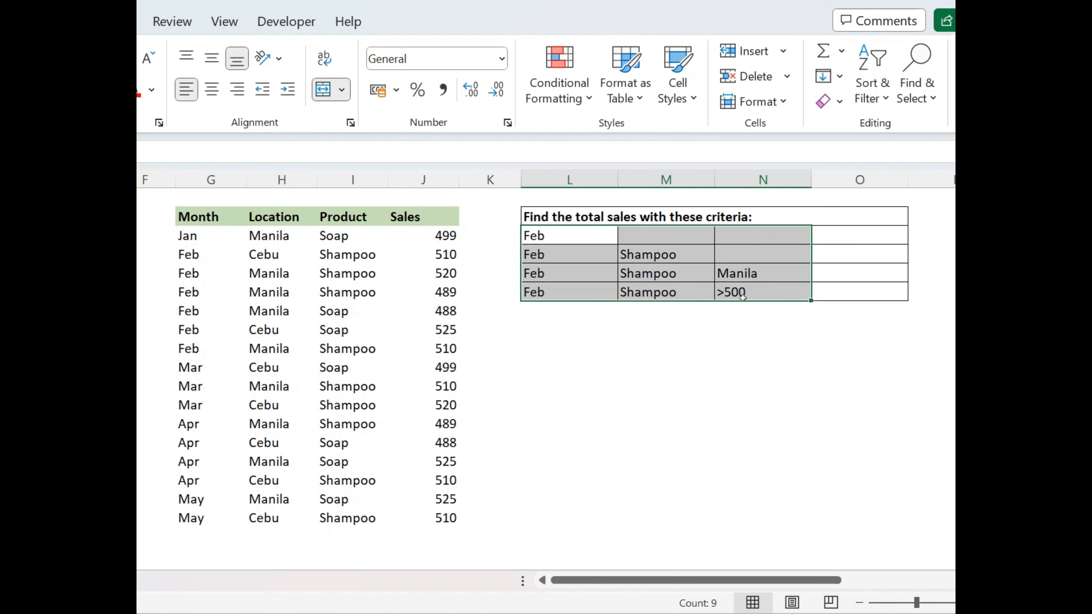
click(613, 216)
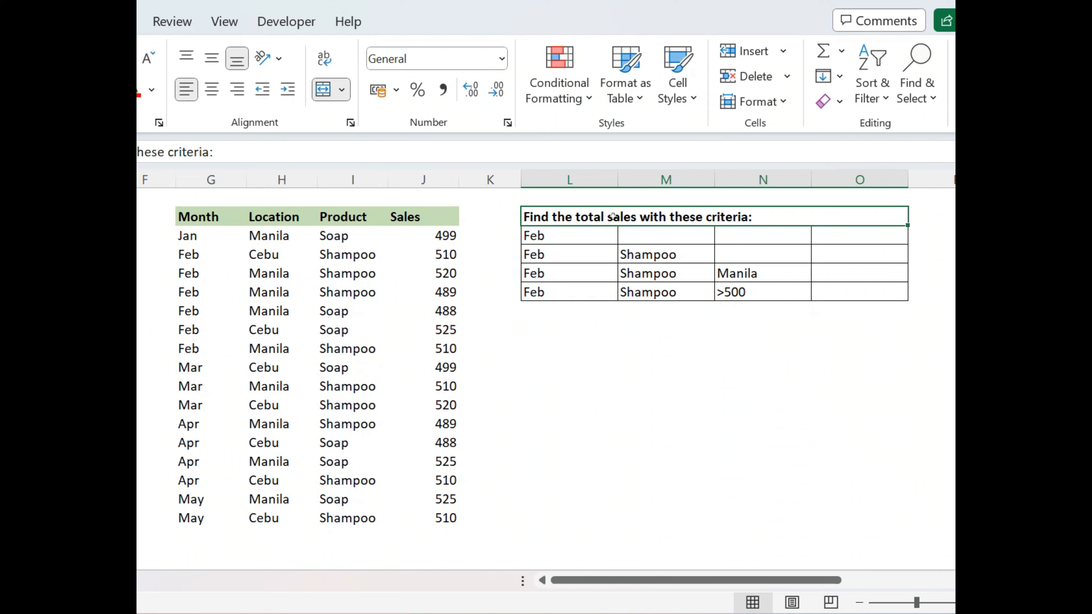
drag(361, 236, 360, 371)
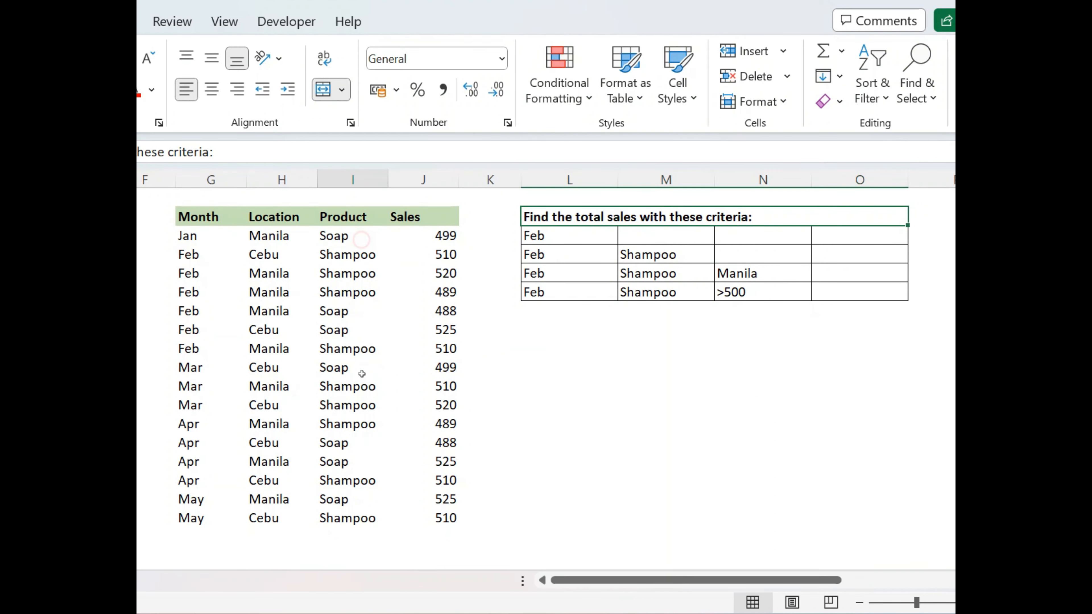
drag(377, 486, 385, 523)
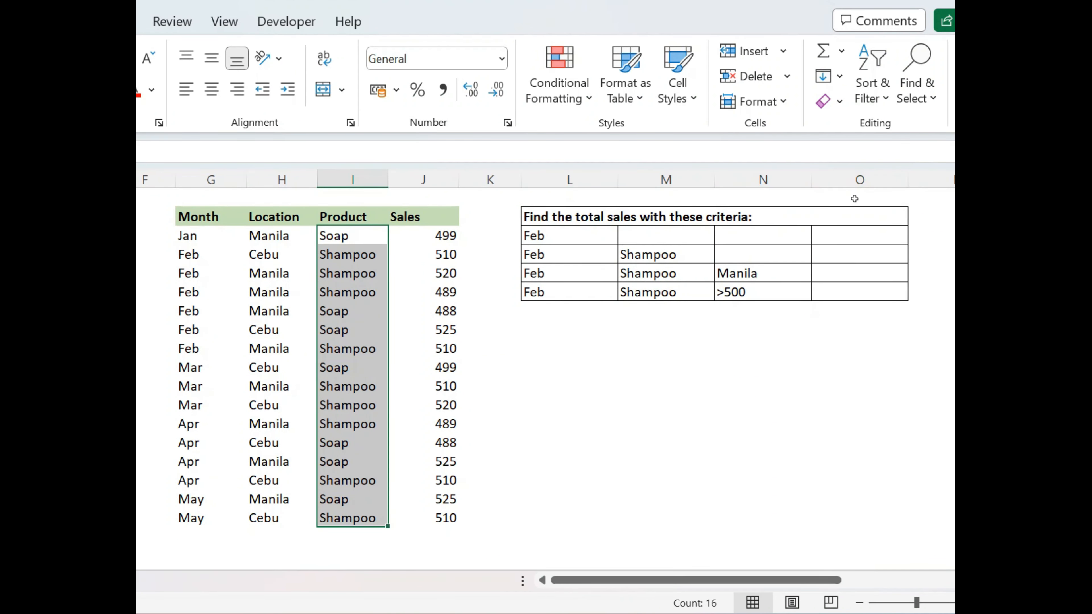
click(835, 234)
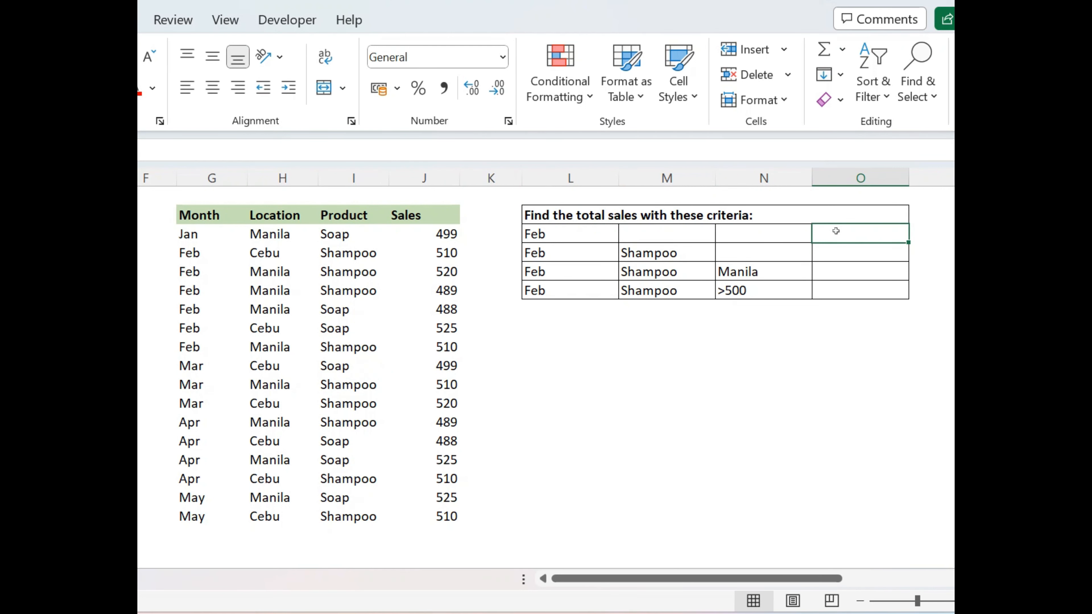
click(353, 177)
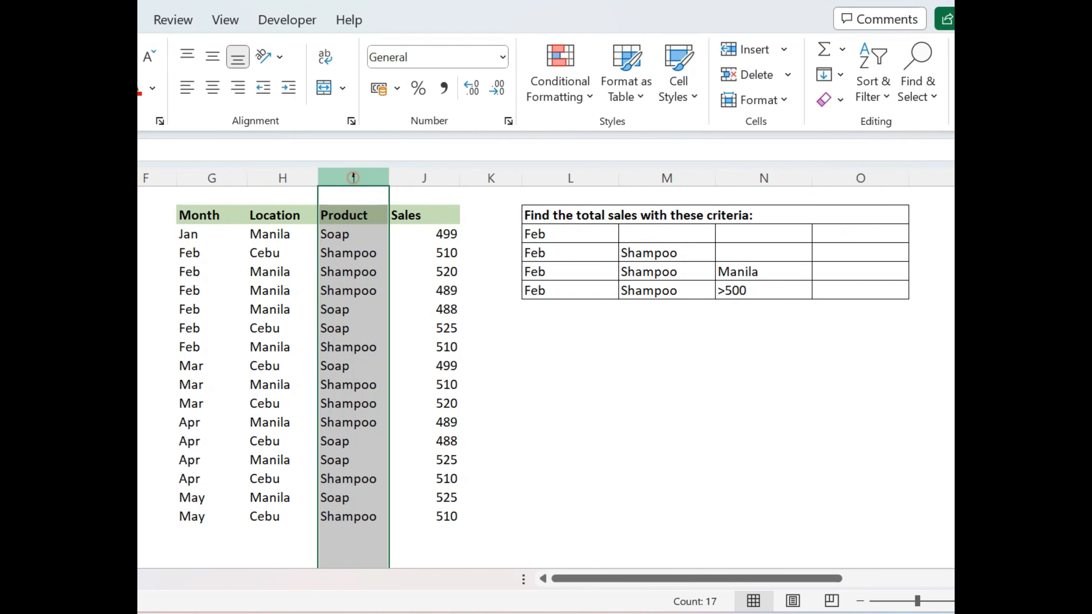
click(282, 176)
click(214, 176)
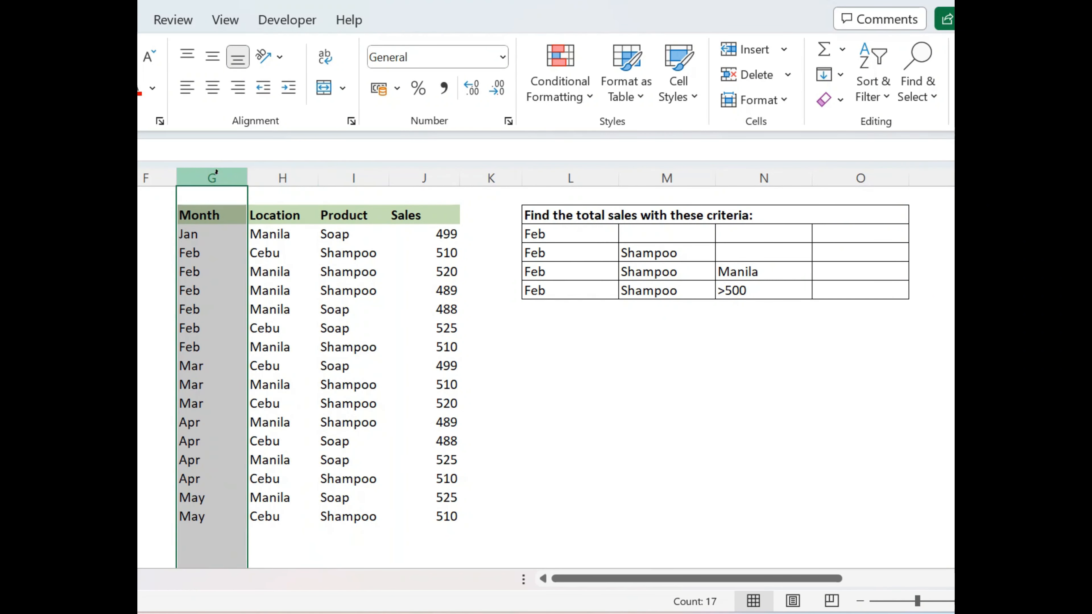
Enter the labels SUMIF in cell L8 and SUMIFS in cell L9, below the criteria table
click(558, 331)
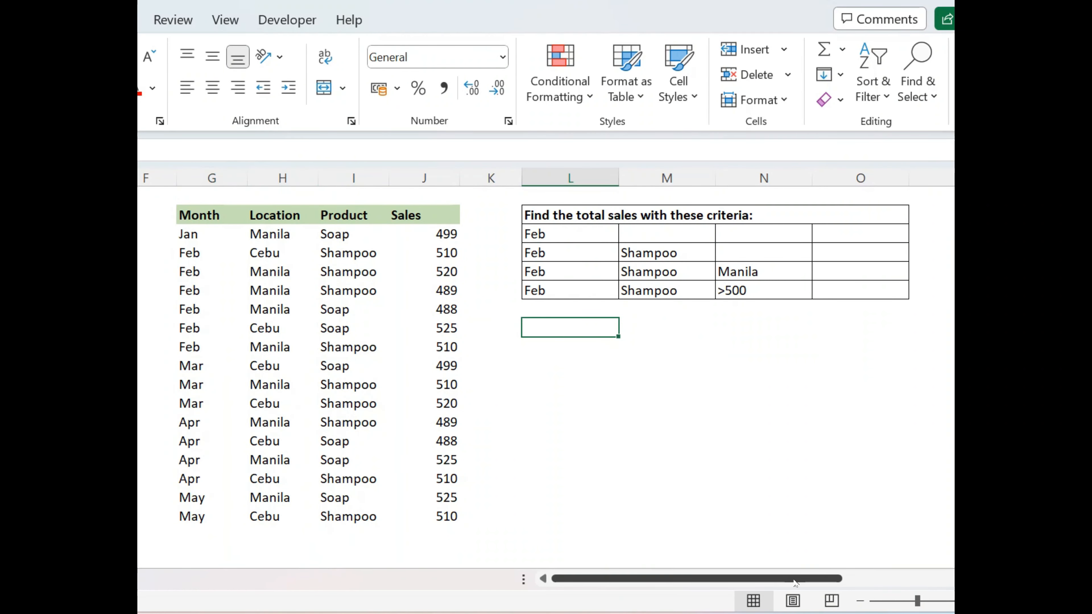
text(SUMIF)
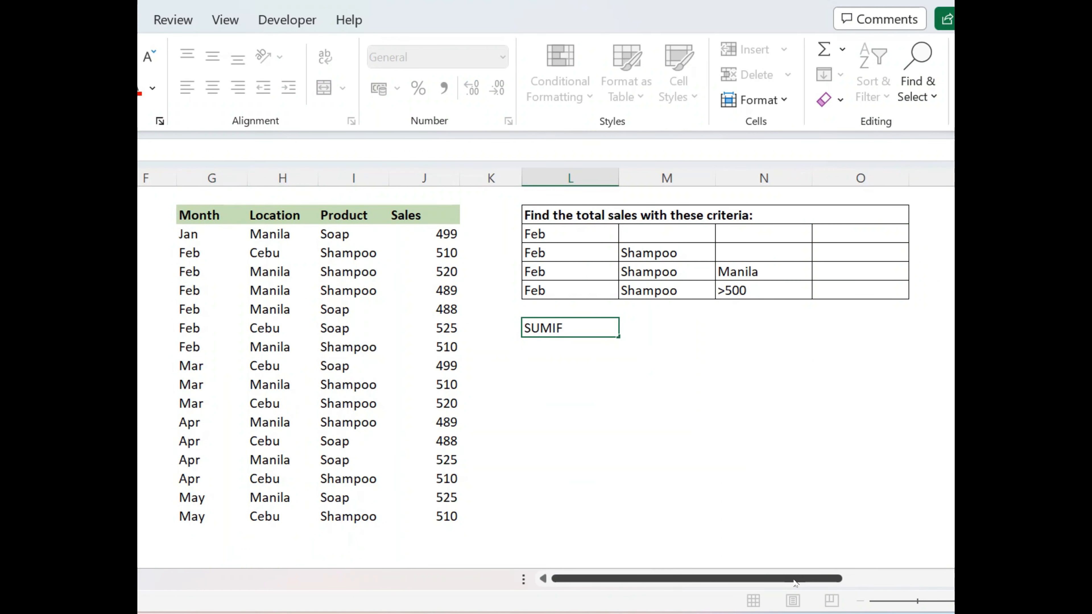
key(Return)
text(SUMIFS)
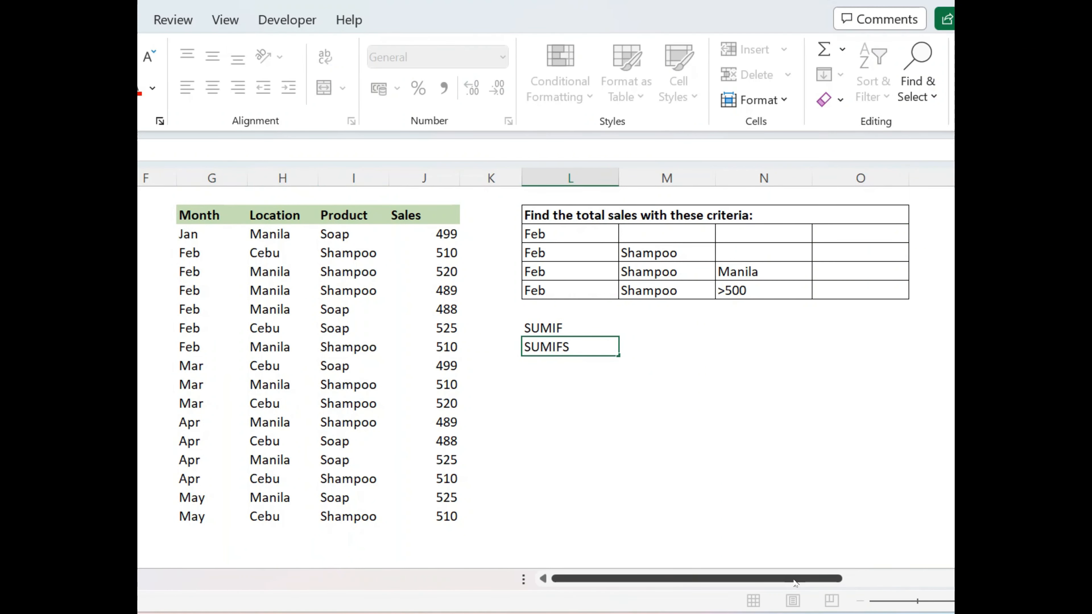
key(Return)
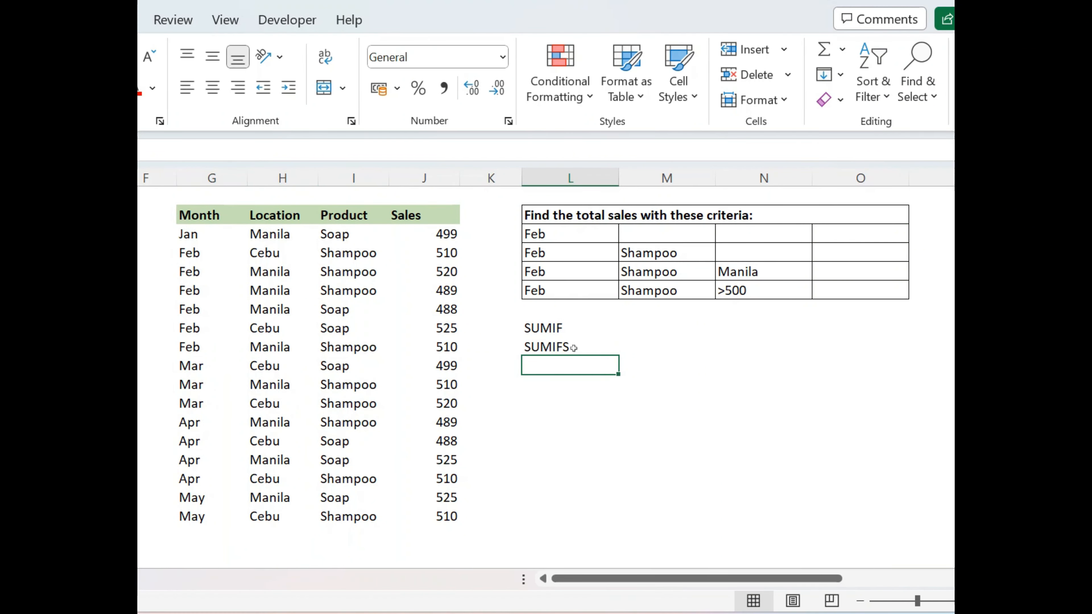
Compare the SUMIF and SUMIFS labels with the Feb-only row and the Feb and Shampoo row of the criteria table
click(581, 330)
drag(582, 242, 846, 238)
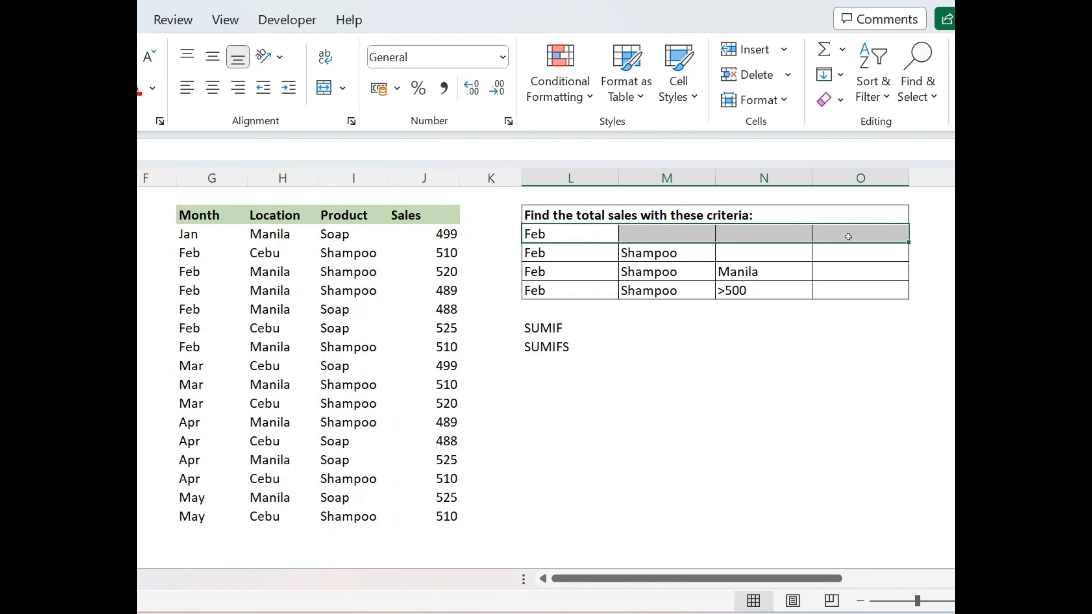
click(569, 347)
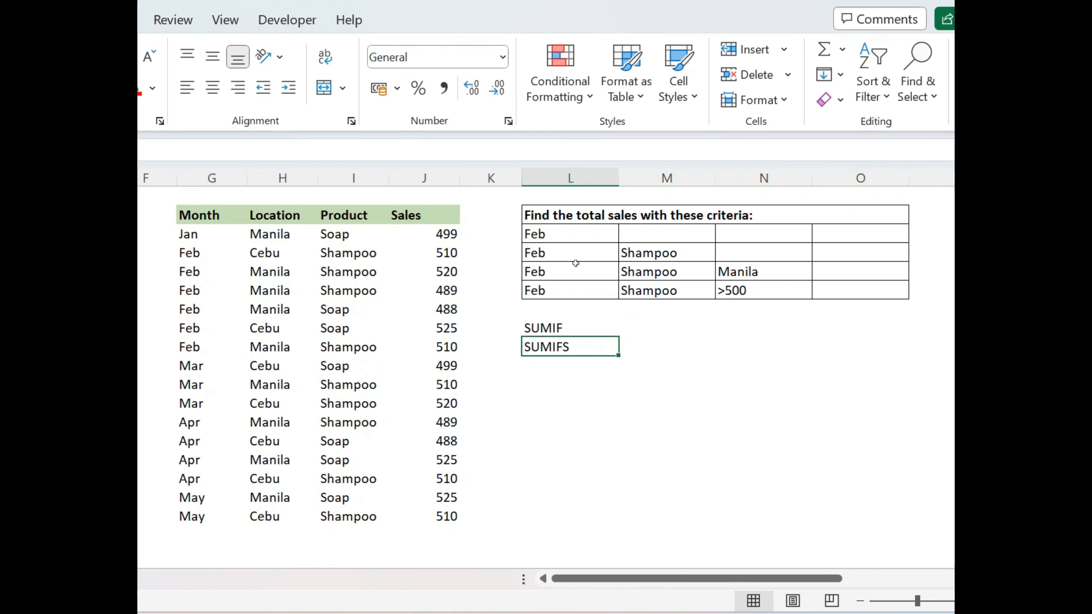
drag(577, 254, 844, 257)
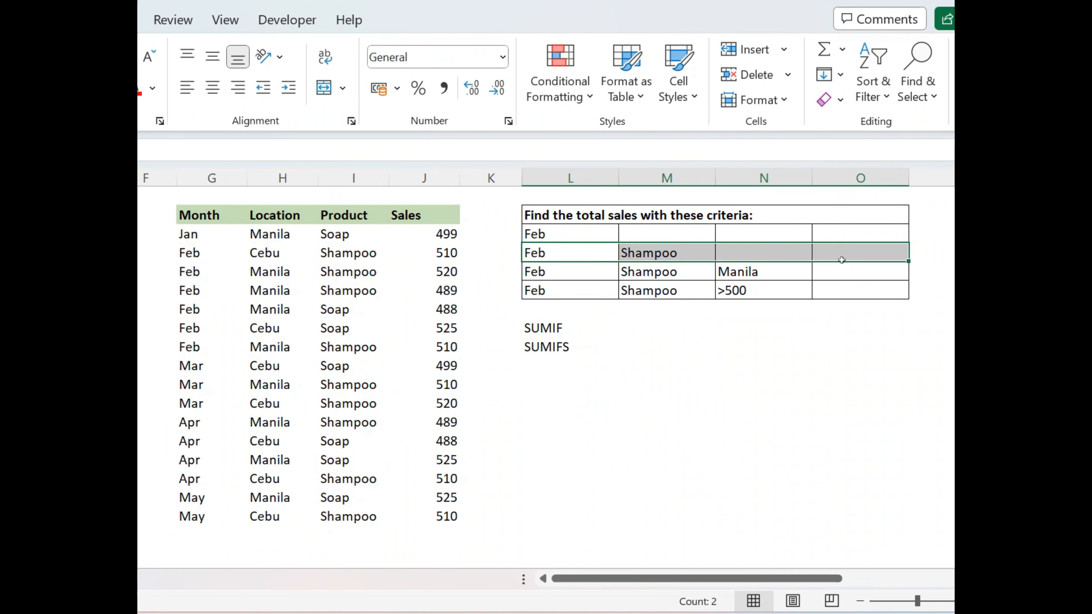
click(567, 348)
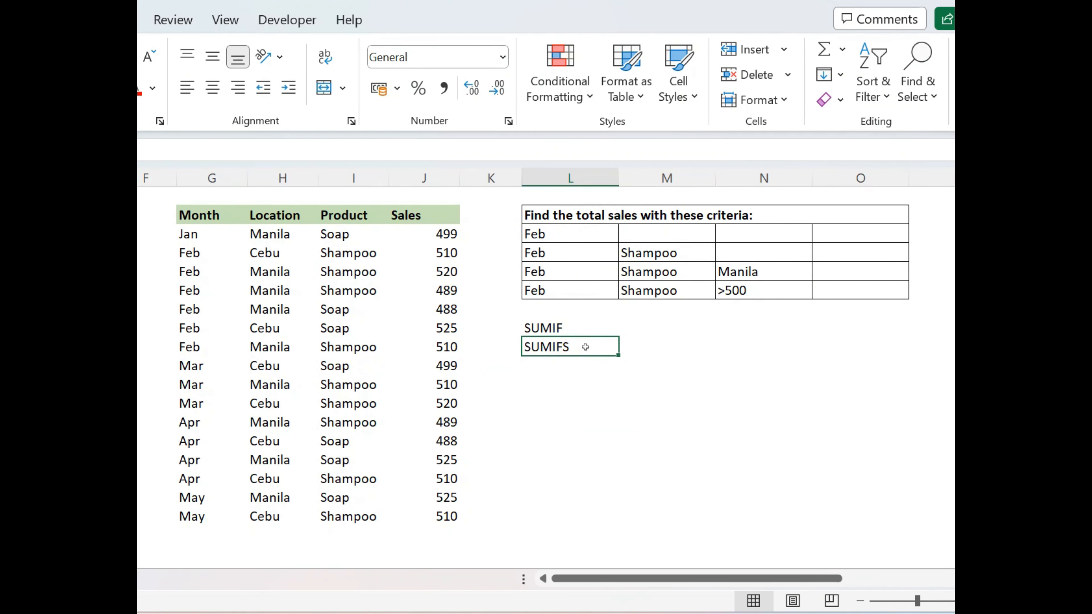
drag(585, 326, 585, 349)
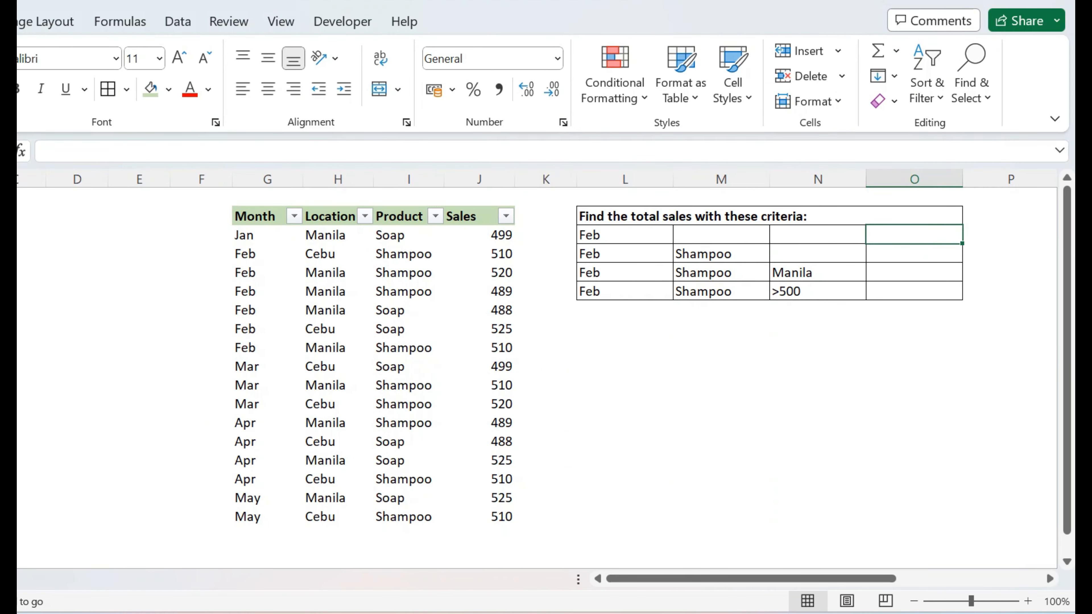
In cell O3, total the sales for Feb with the formula =SUMIF(G3:G18,L3,J3:J18)
drag(632, 235, 820, 238)
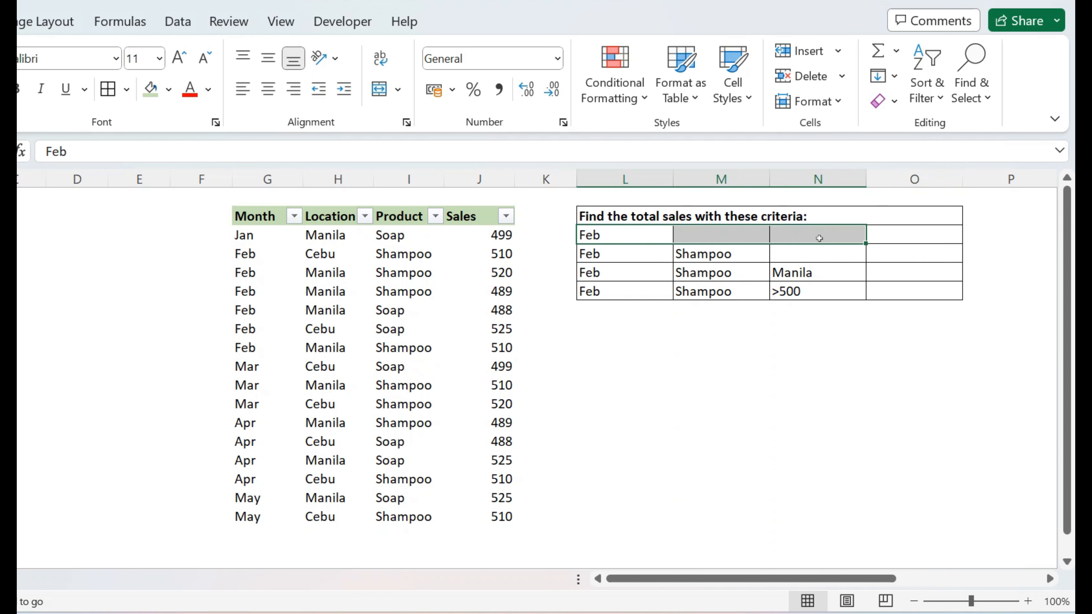
click(908, 233)
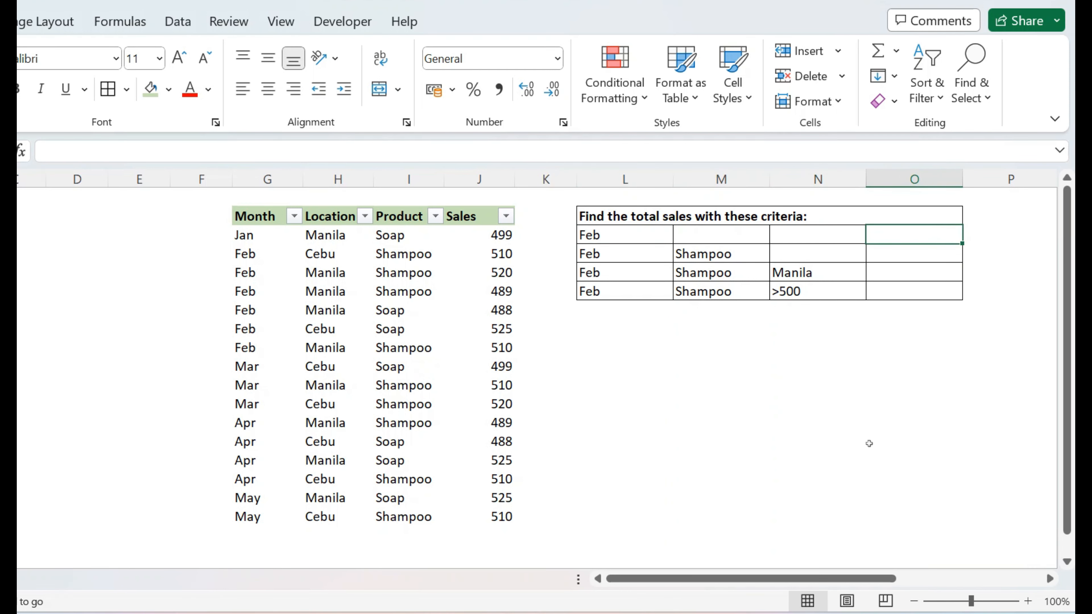
text(=sumif()
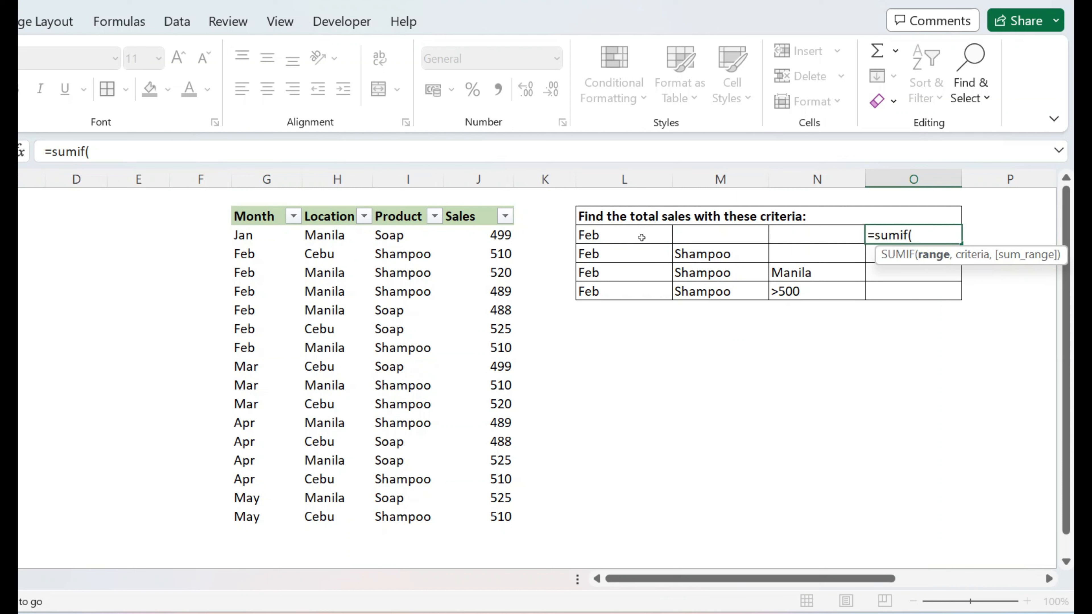
drag(274, 235, 252, 518)
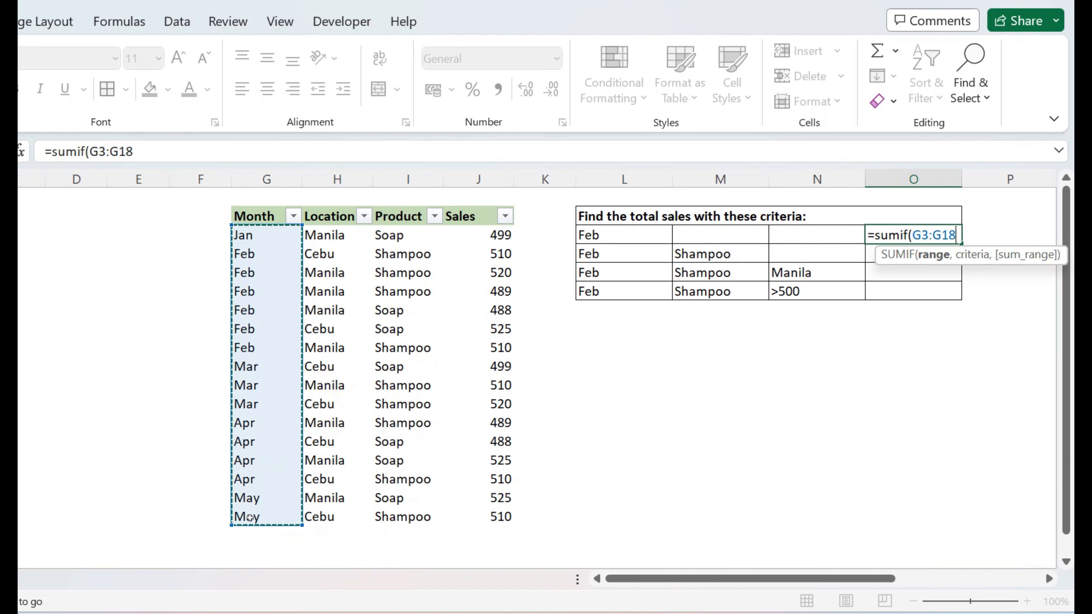
text(,)
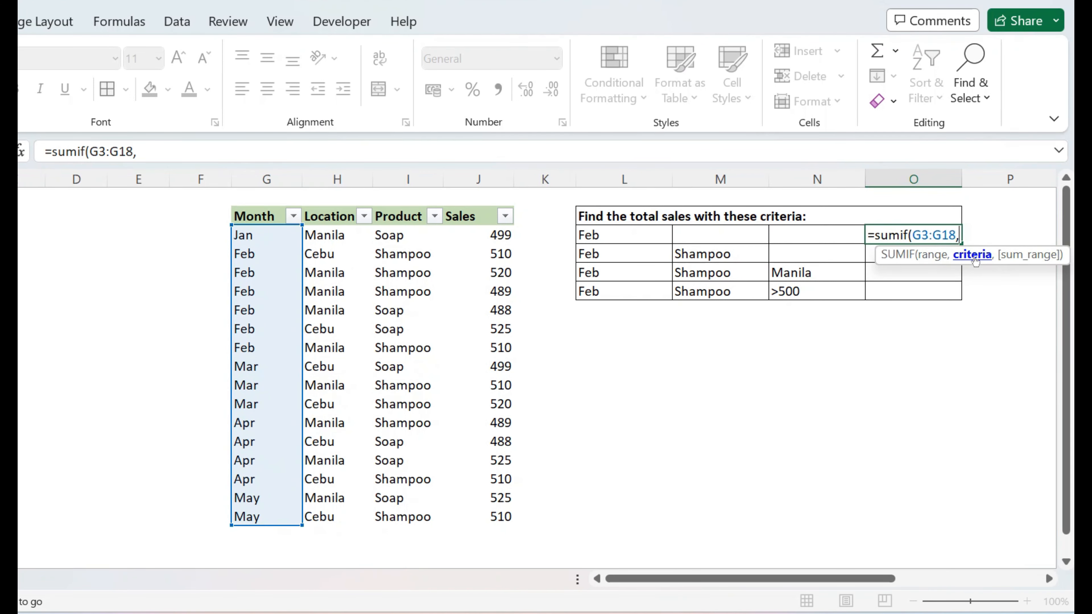
click(611, 236)
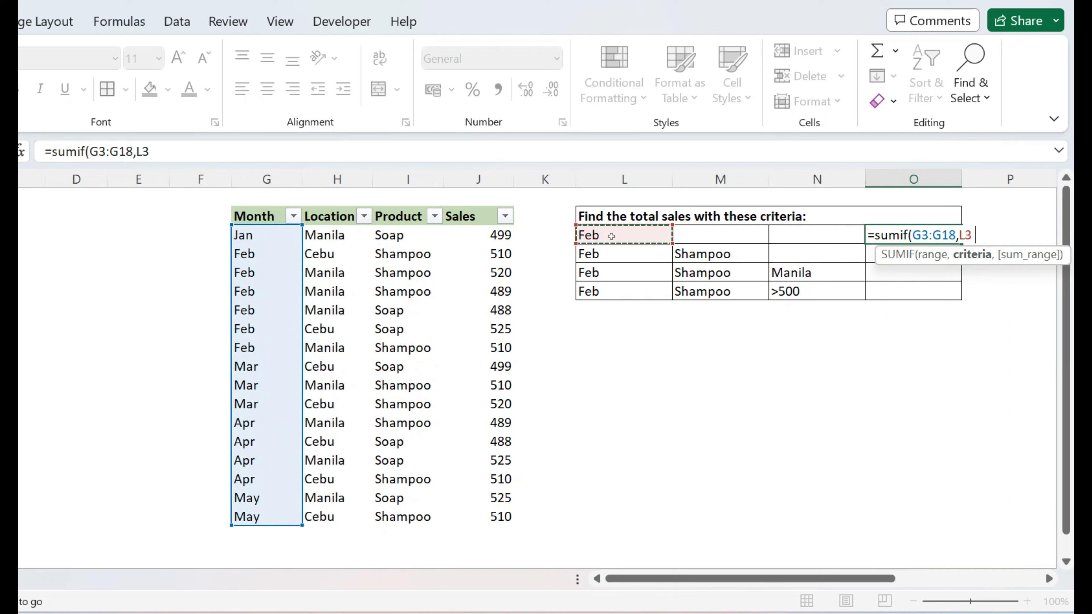
text(,)
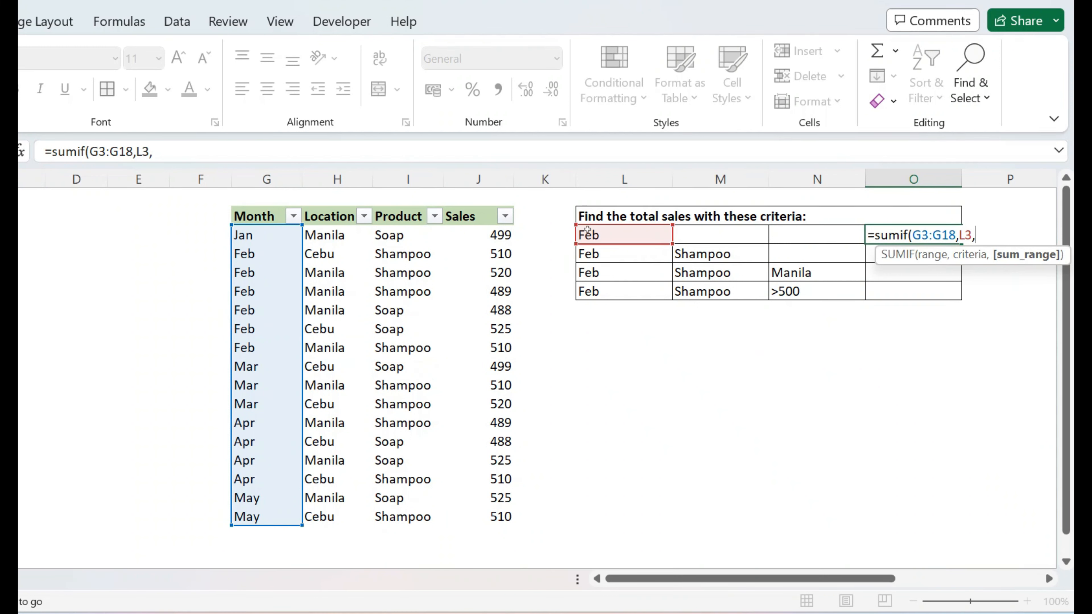
drag(469, 232, 473, 515)
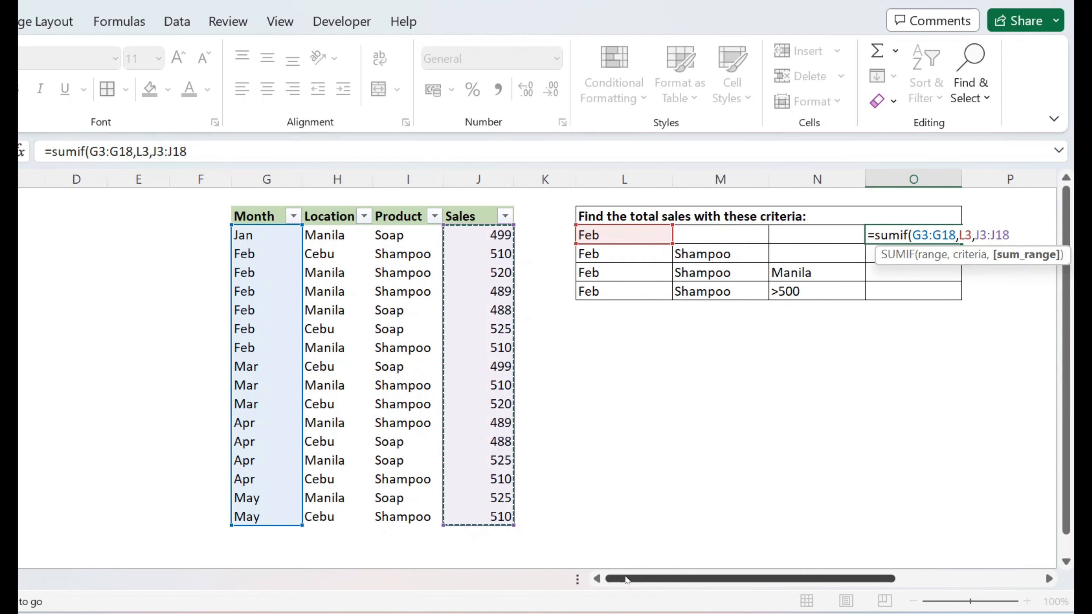
text())
key(Return)
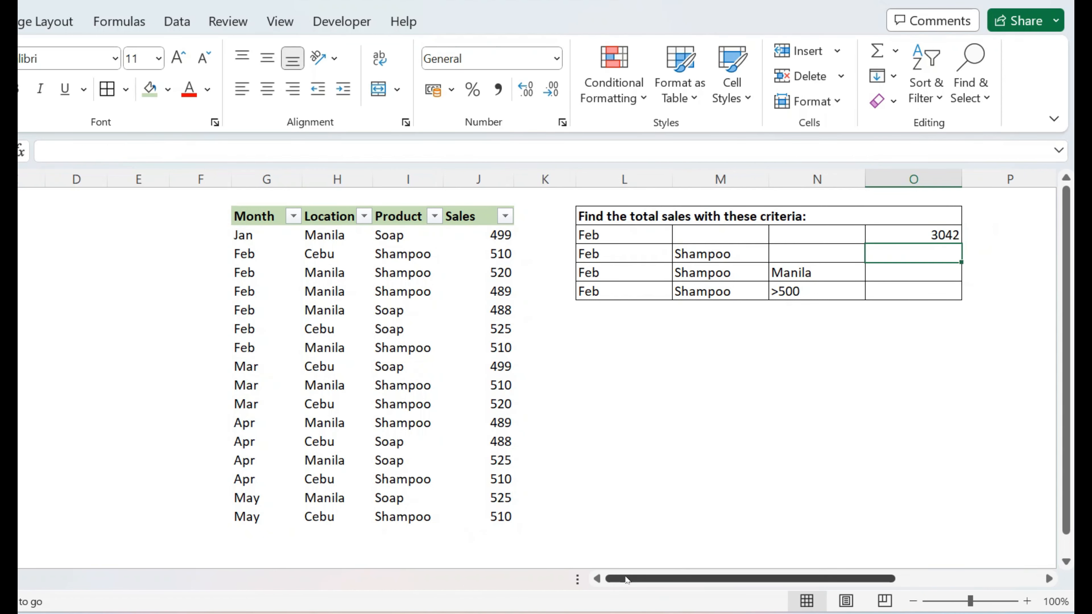
Filter the Month column to Feb only and select the visible Sales values to check their sum against the SUMIF formula
click(916, 233)
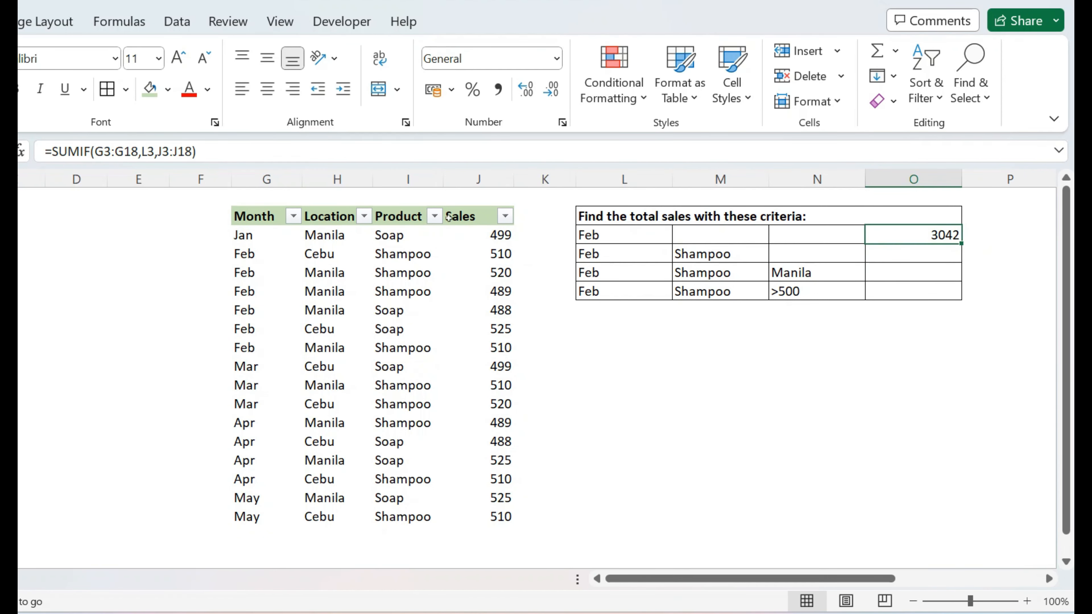
click(295, 217)
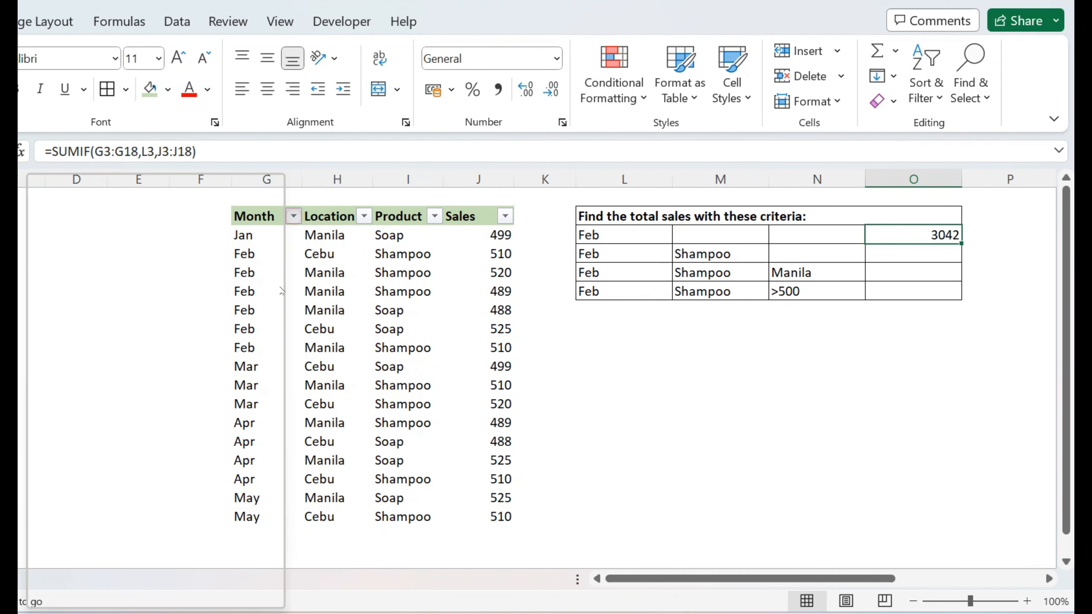
click(75, 398)
click(76, 434)
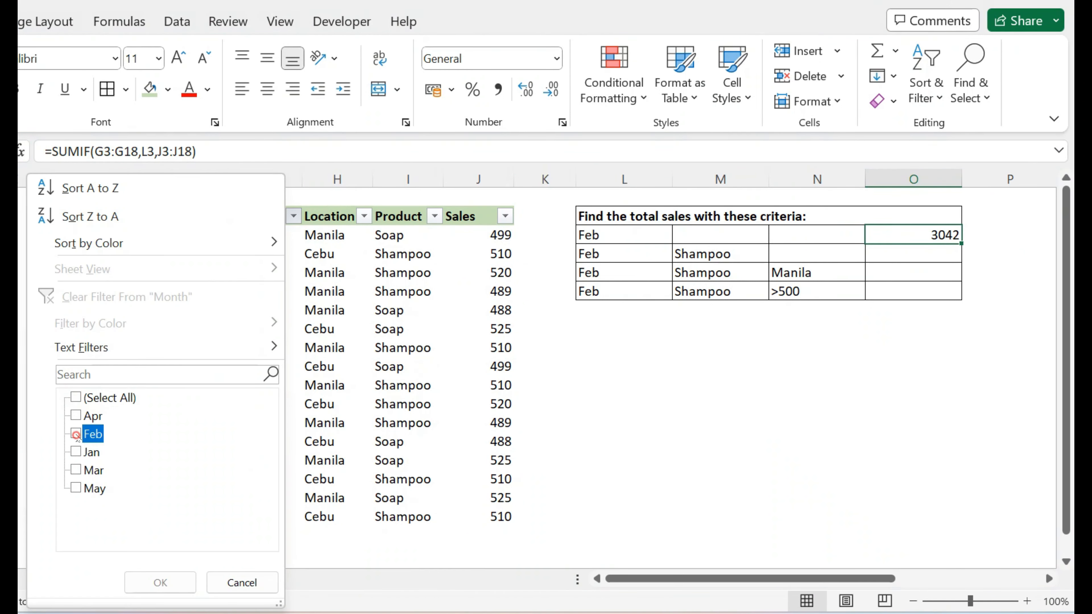
click(163, 583)
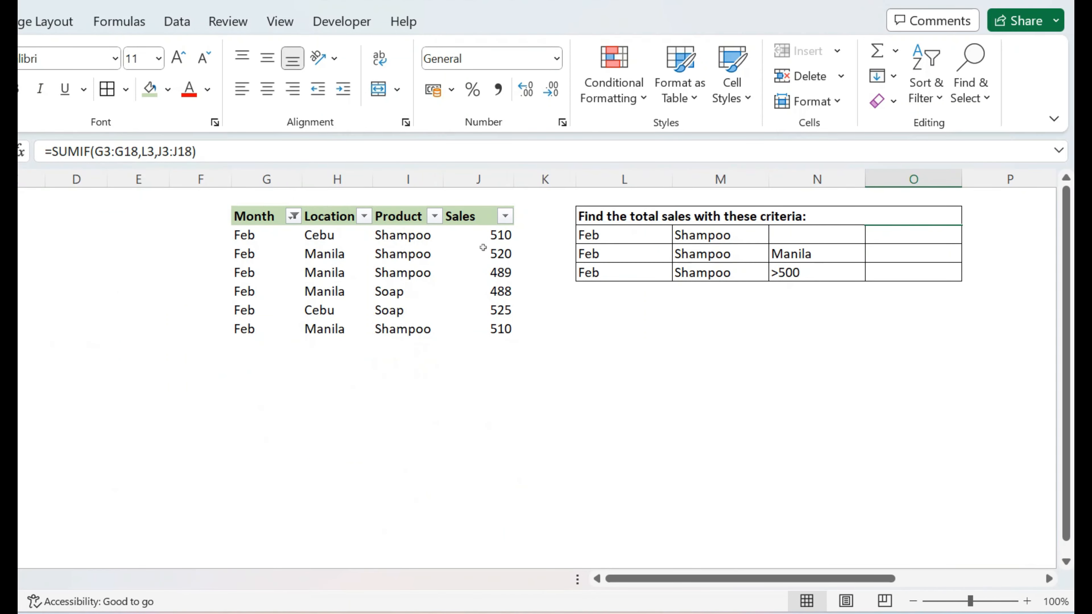
drag(483, 236, 485, 333)
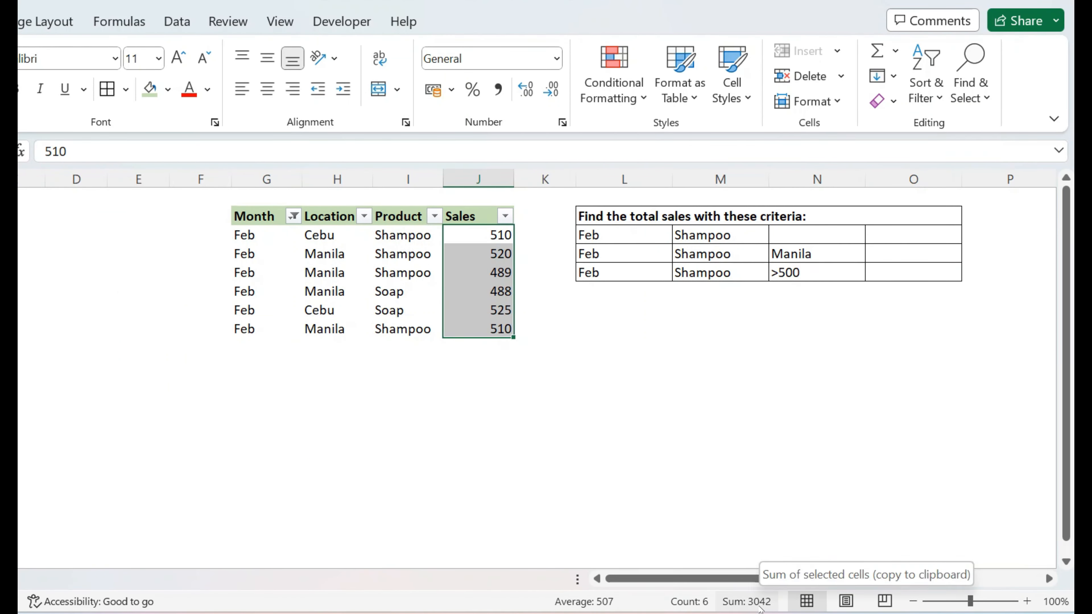
Clear the Month filter and review the SUMIF function in the formula of cell O3
click(294, 216)
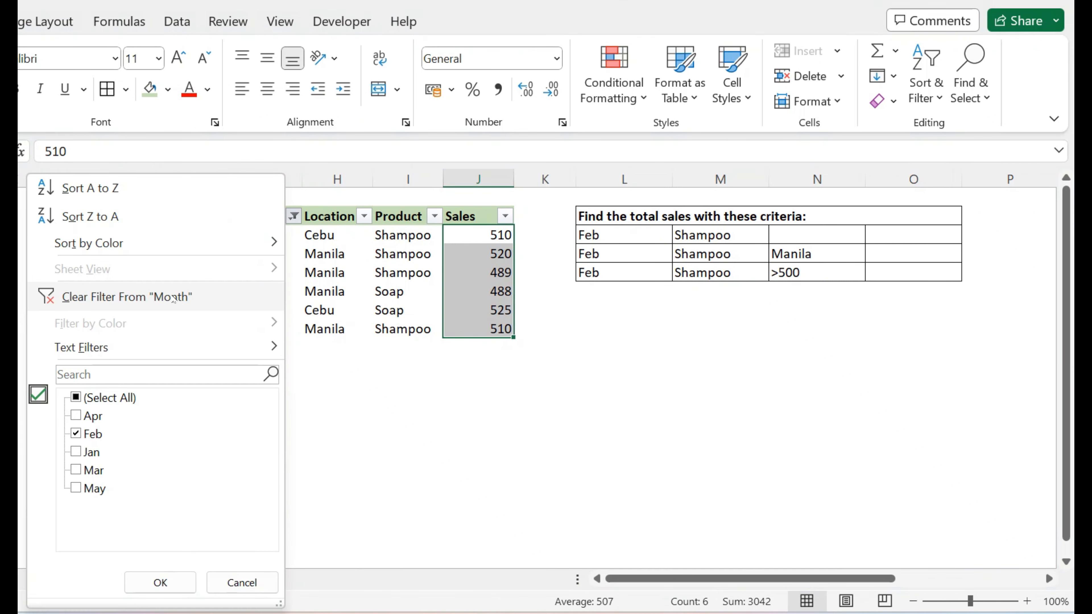
click(172, 299)
click(895, 232)
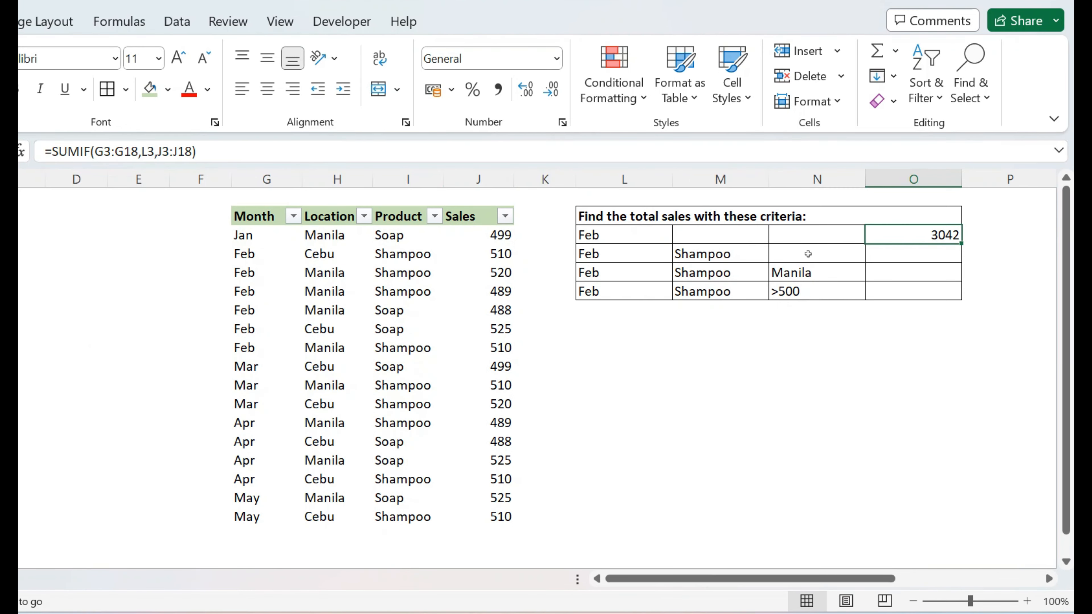
double_click(56, 150)
drag(56, 150, 49, 151)
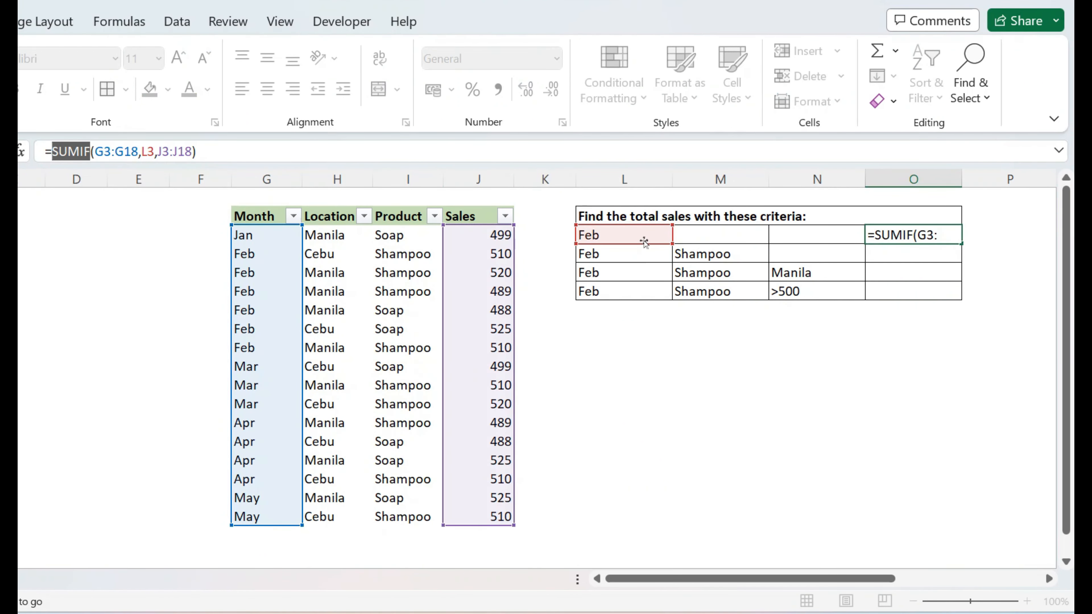
key(Escape)
In cell O4, begin a SUMIFS formula with sum range J3:J18, Month range G3:G18 and criterion L4
drag(637, 253, 714, 254)
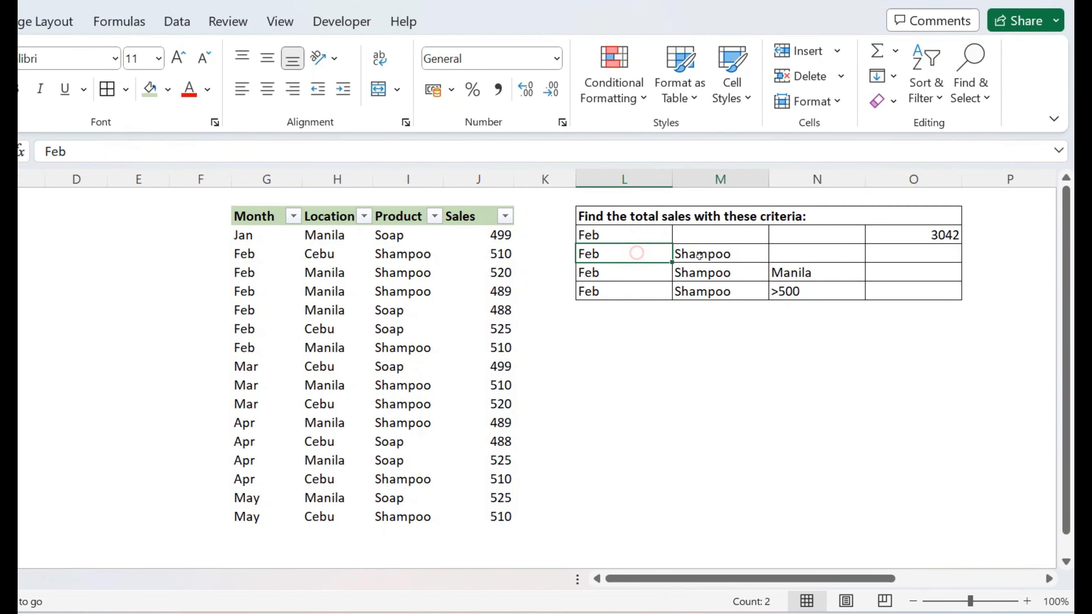
click(903, 254)
text(=SUMIF)
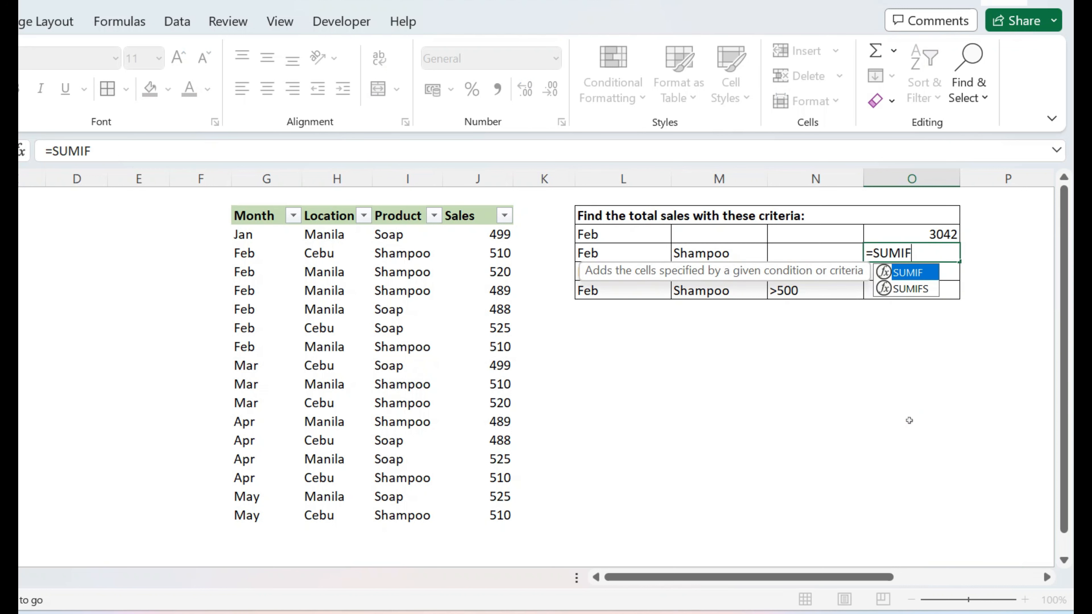
text(S()
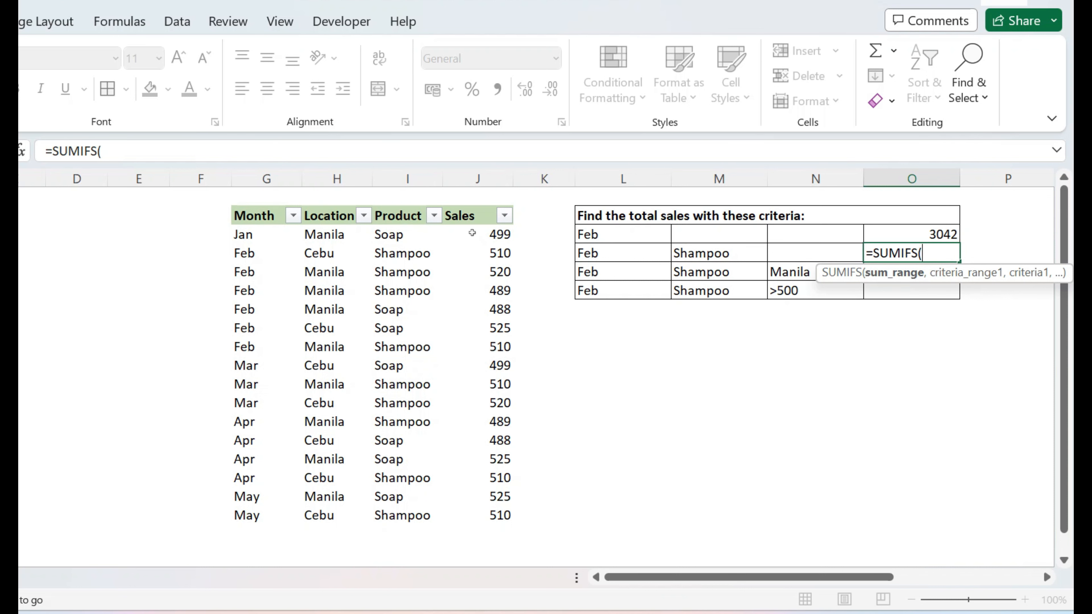
drag(472, 233, 478, 520)
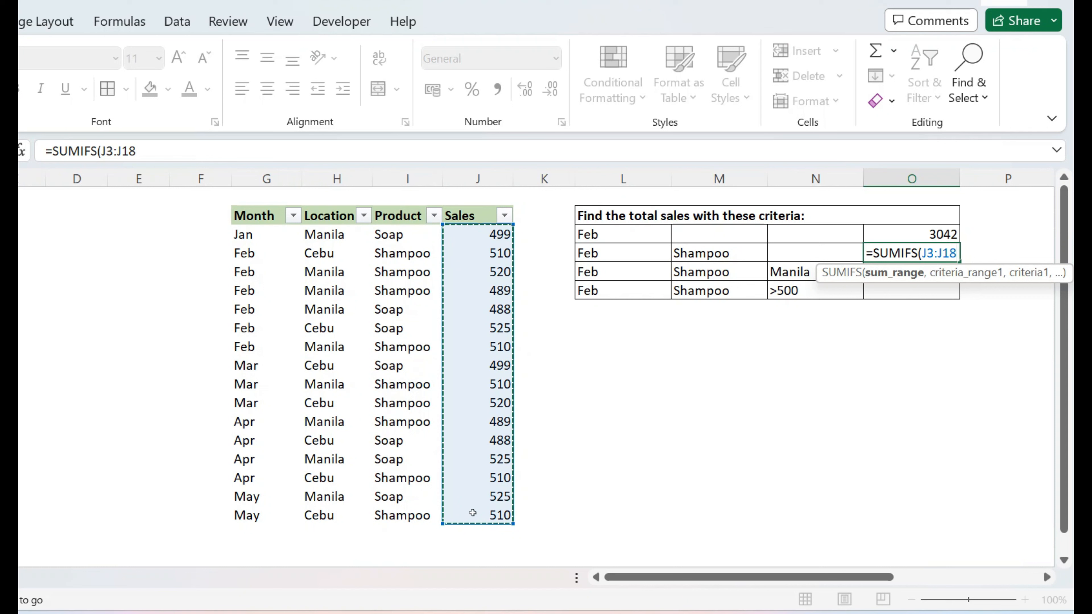
text(,)
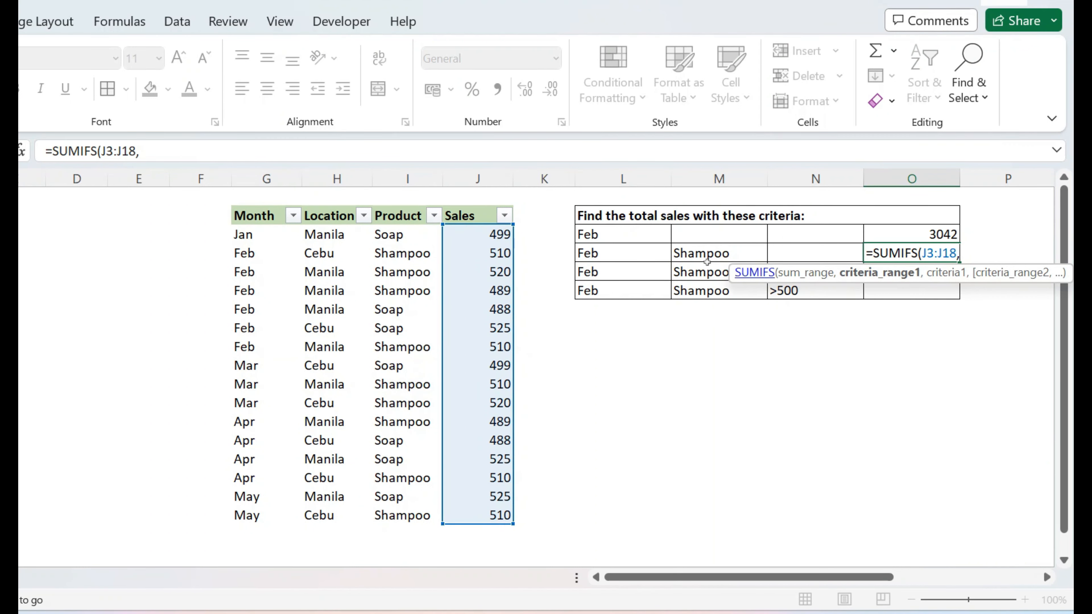
drag(248, 233, 256, 516)
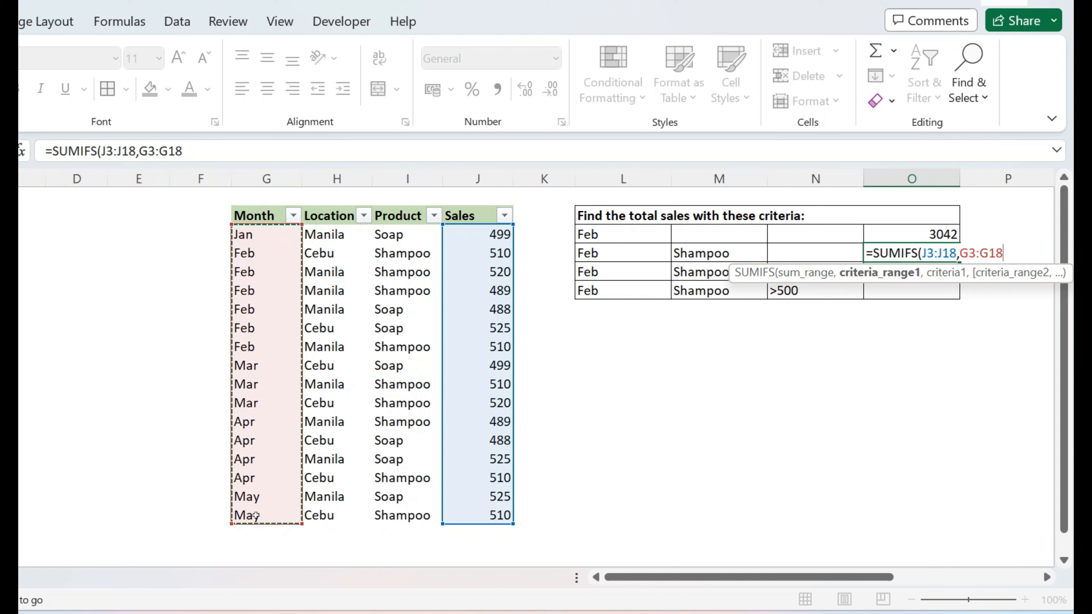
text(,)
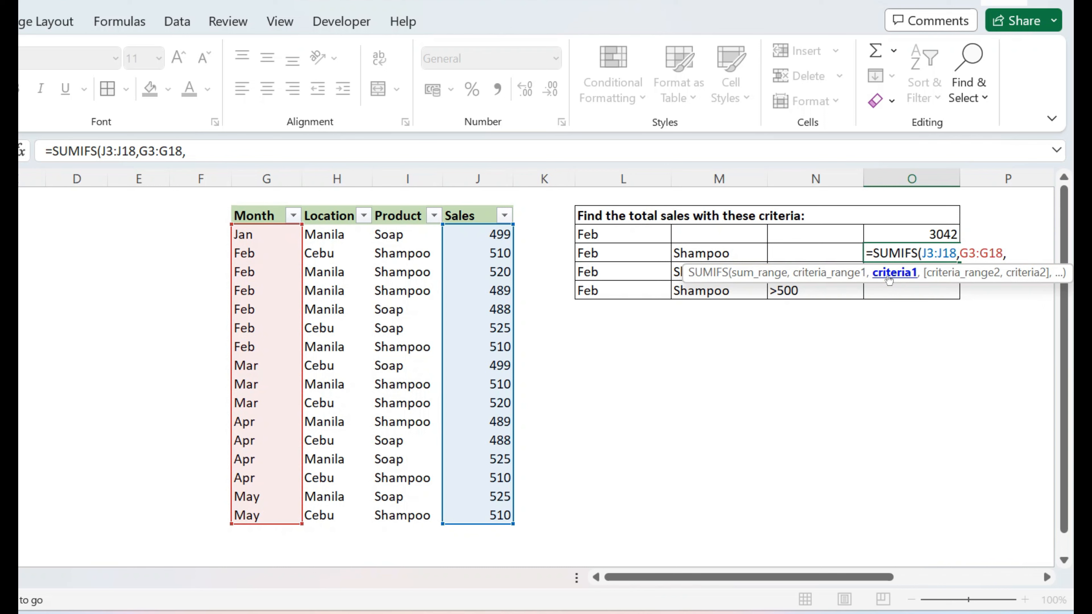
click(616, 254)
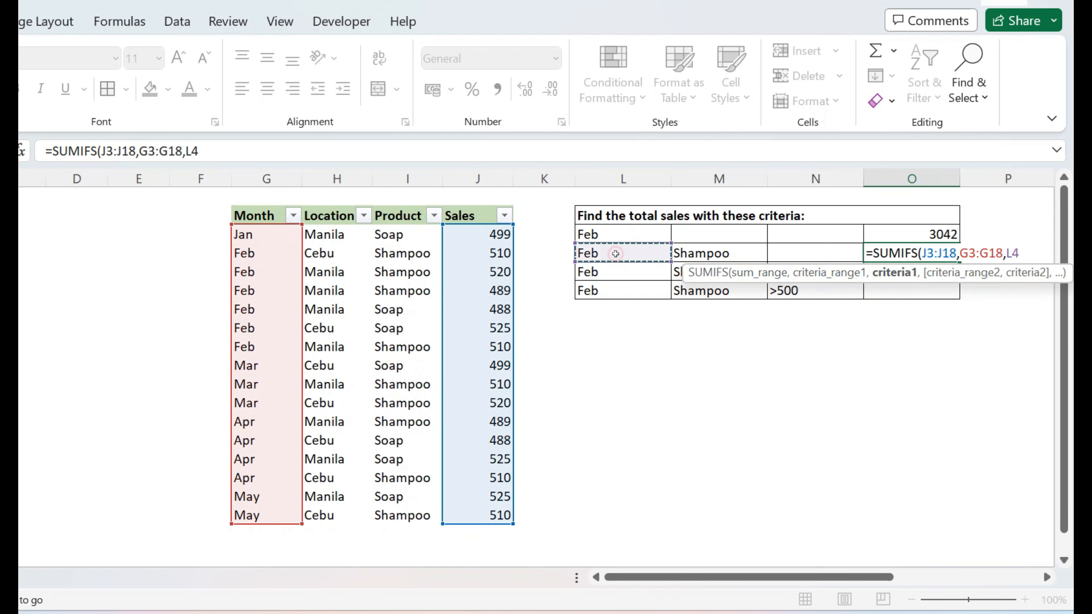
text(,)
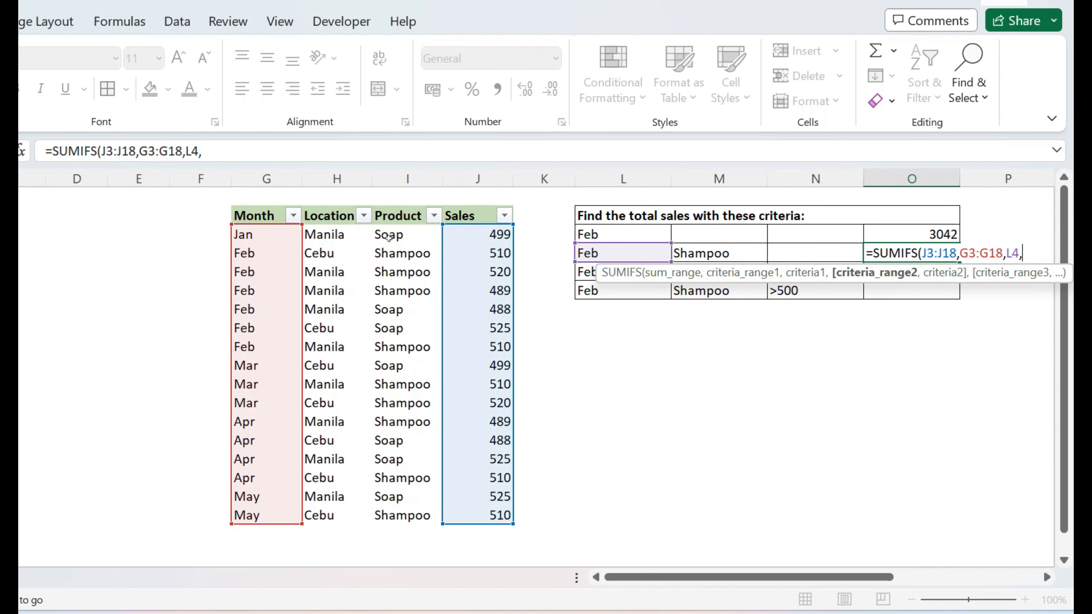
Complete the SUMIFS formula in O4 with the Product range I3:I18 and criterion M4
drag(385, 234, 387, 514)
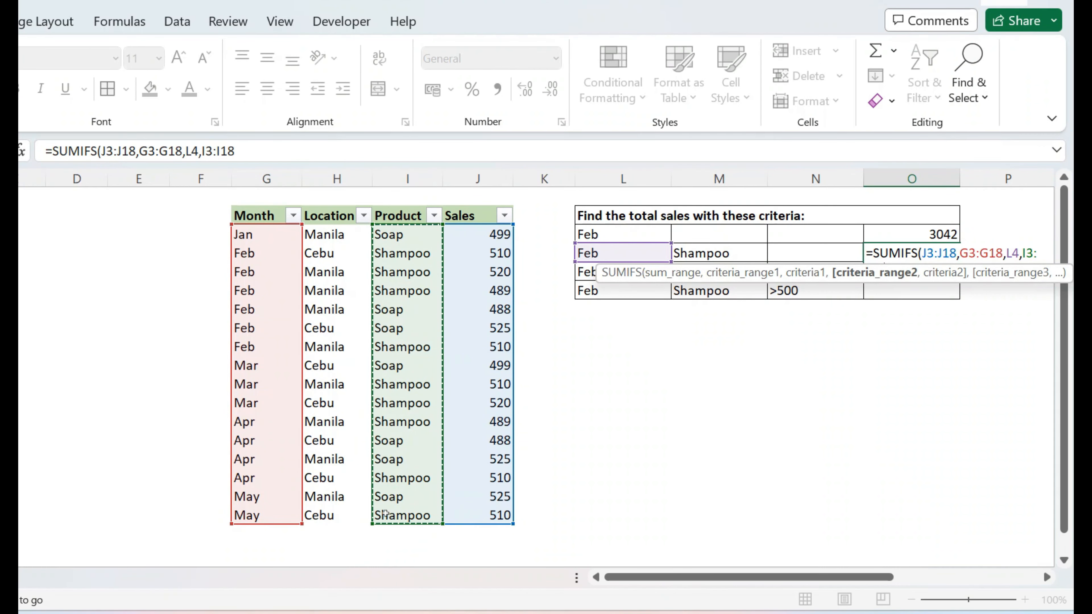
text(,)
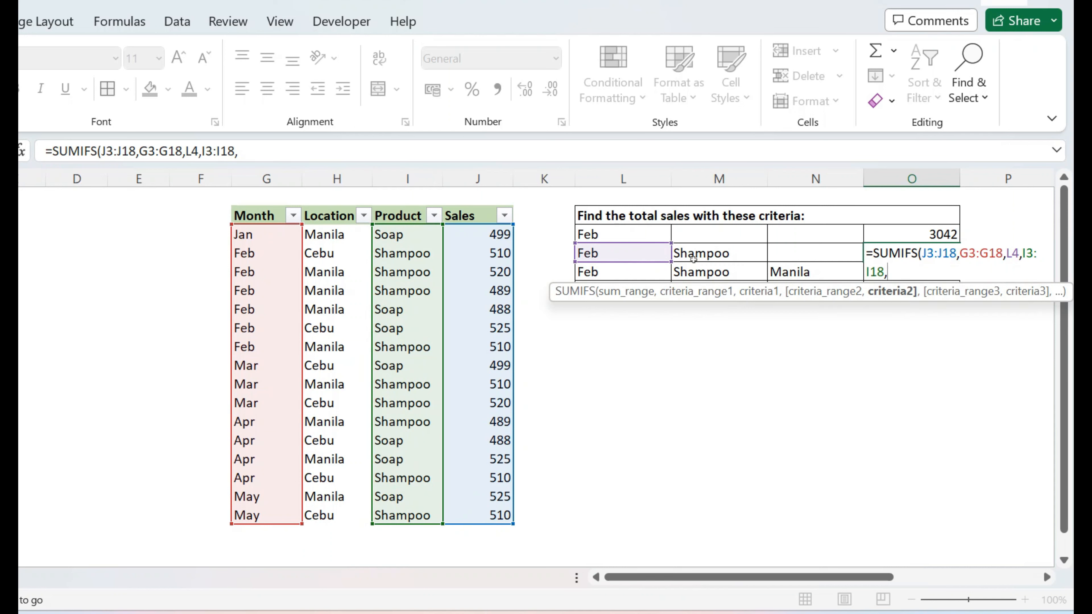
click(688, 253)
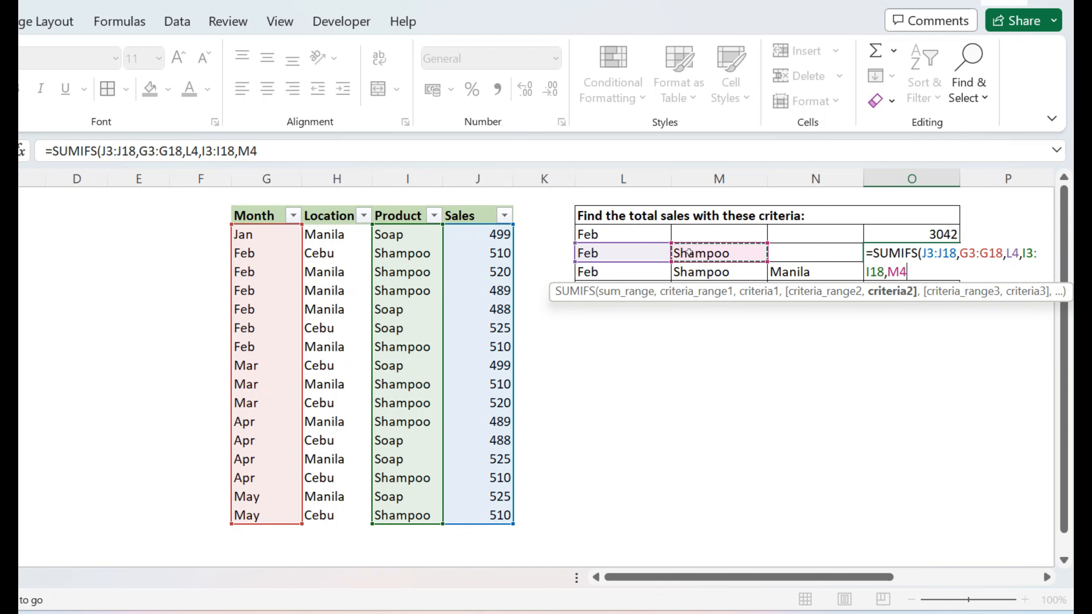
text())
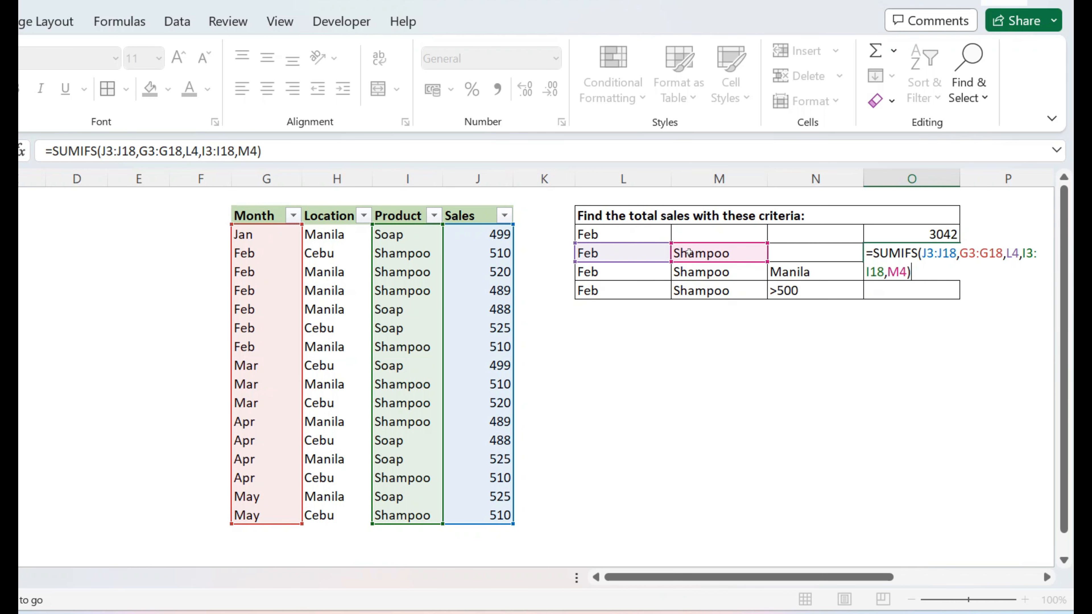
key(Return)
click(893, 250)
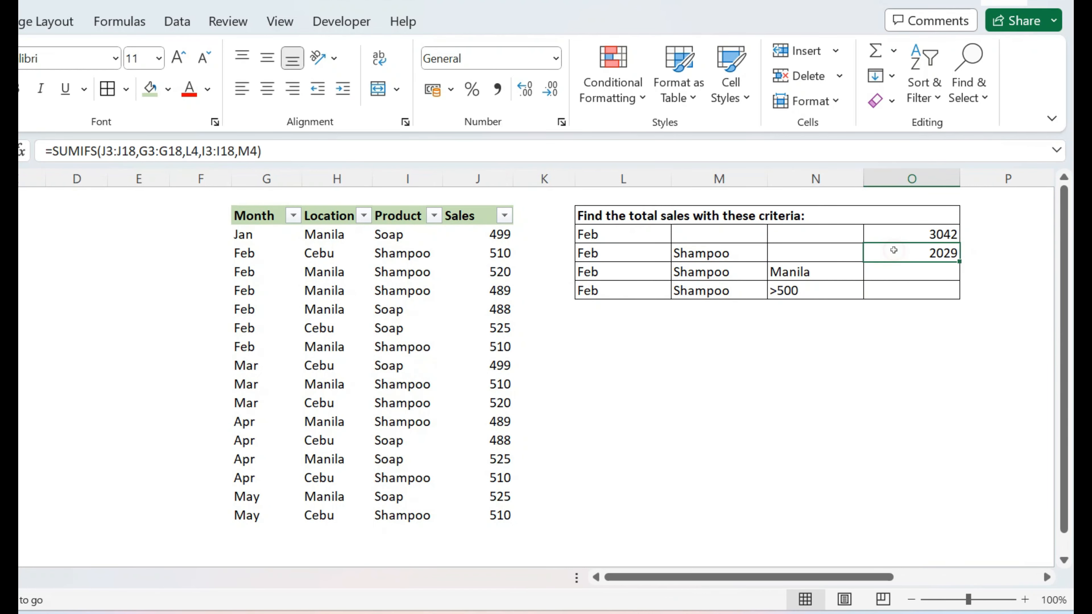
Filter Month to Feb and Product to Shampoo, and select the visible Sales values to check their sum against the SUMIFS formula
drag(615, 257, 697, 256)
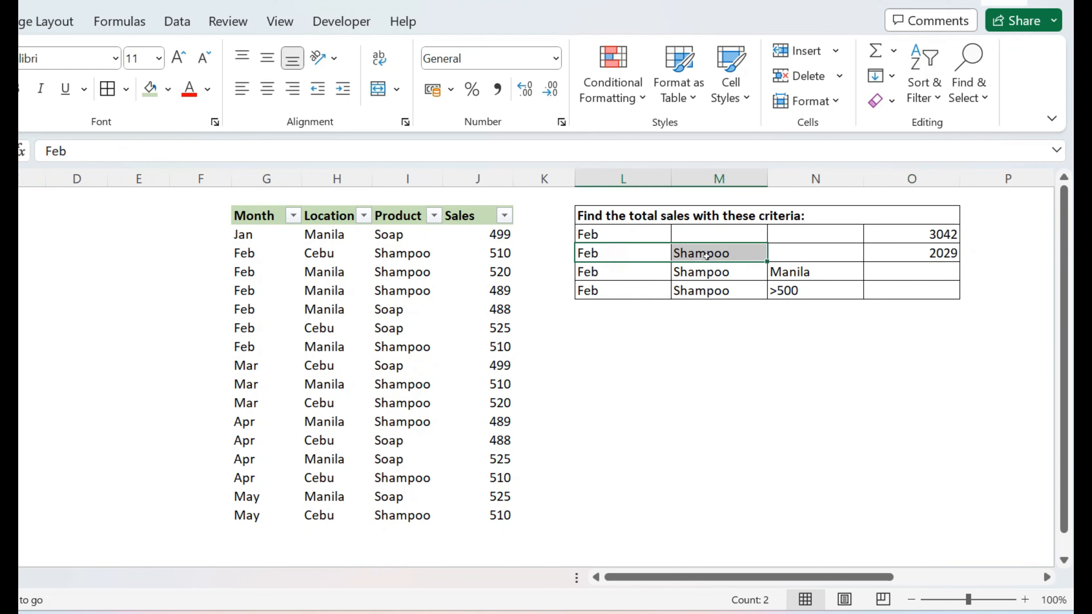
click(294, 215)
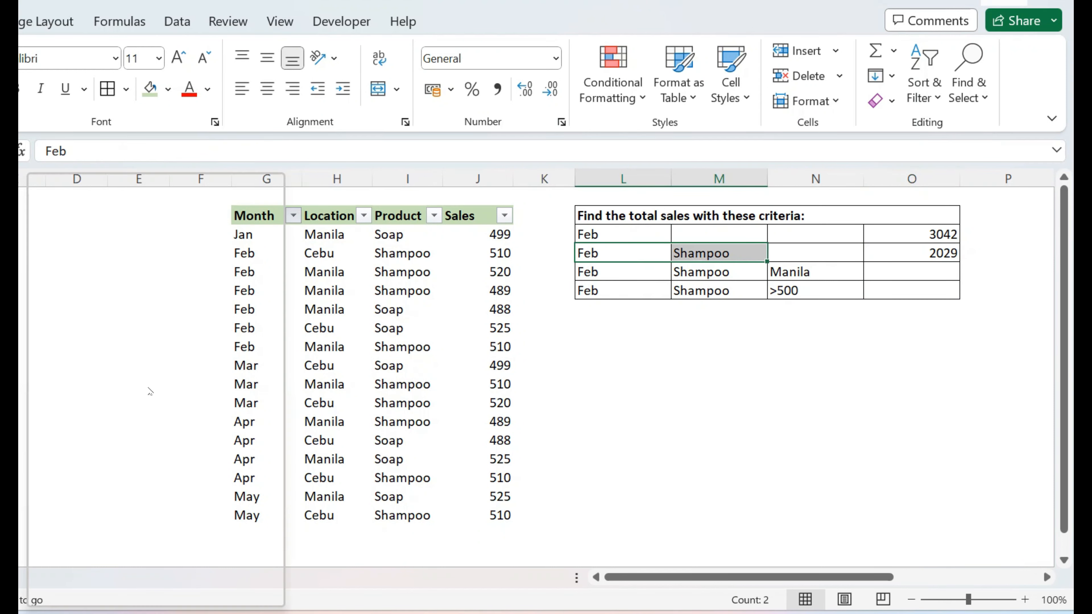
click(76, 396)
click(76, 432)
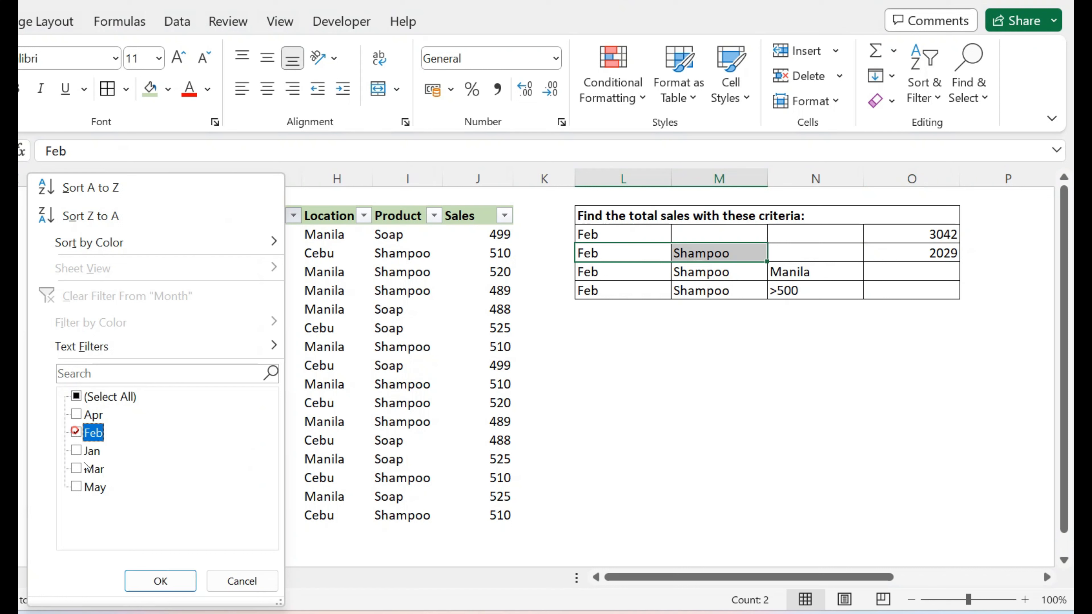
click(160, 582)
click(434, 215)
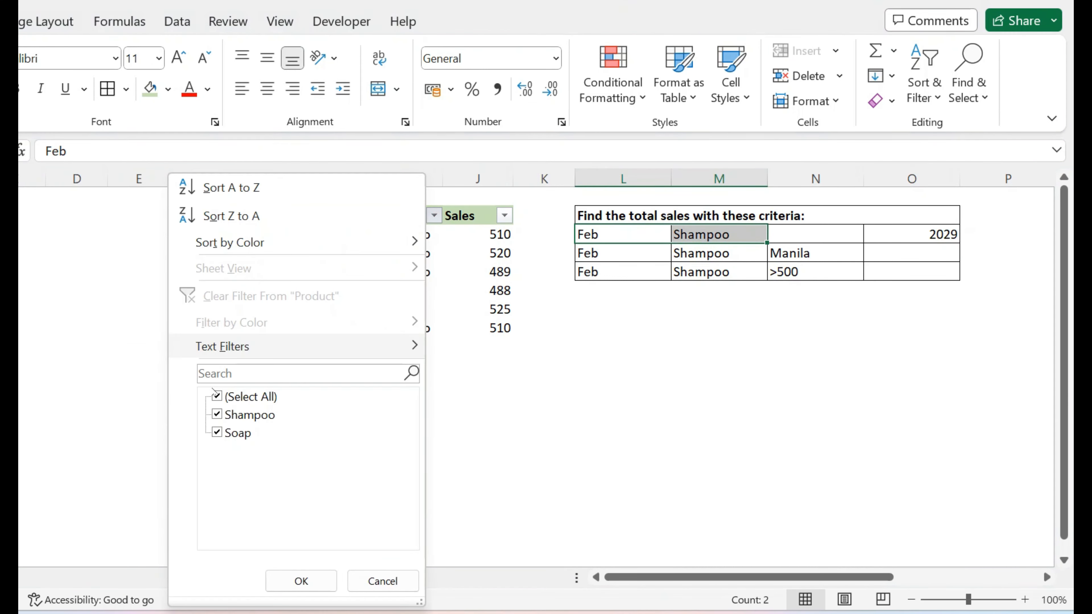
click(217, 432)
click(301, 582)
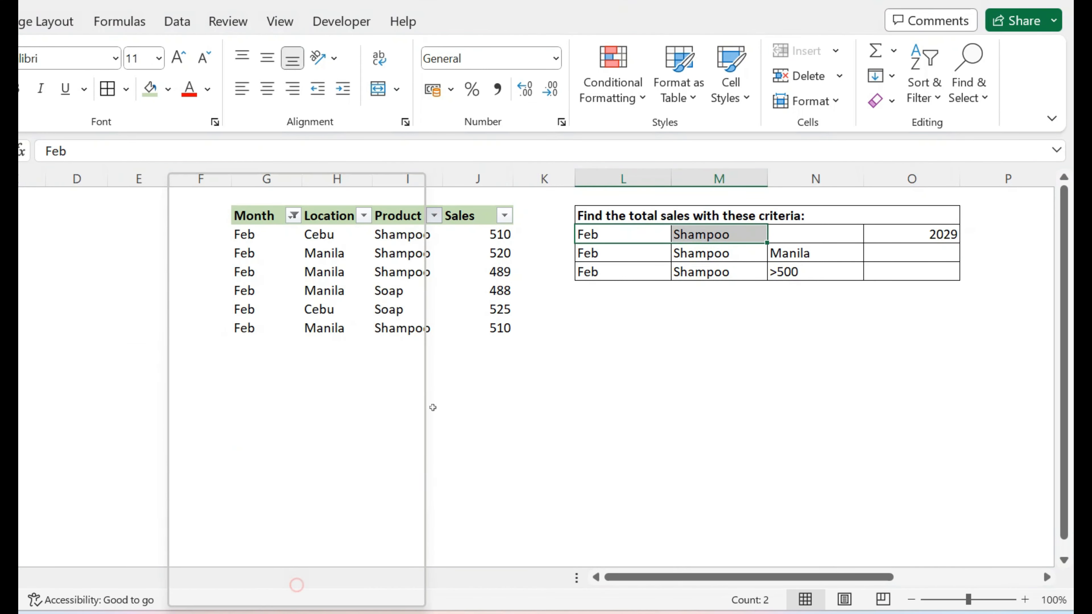
drag(485, 235, 483, 290)
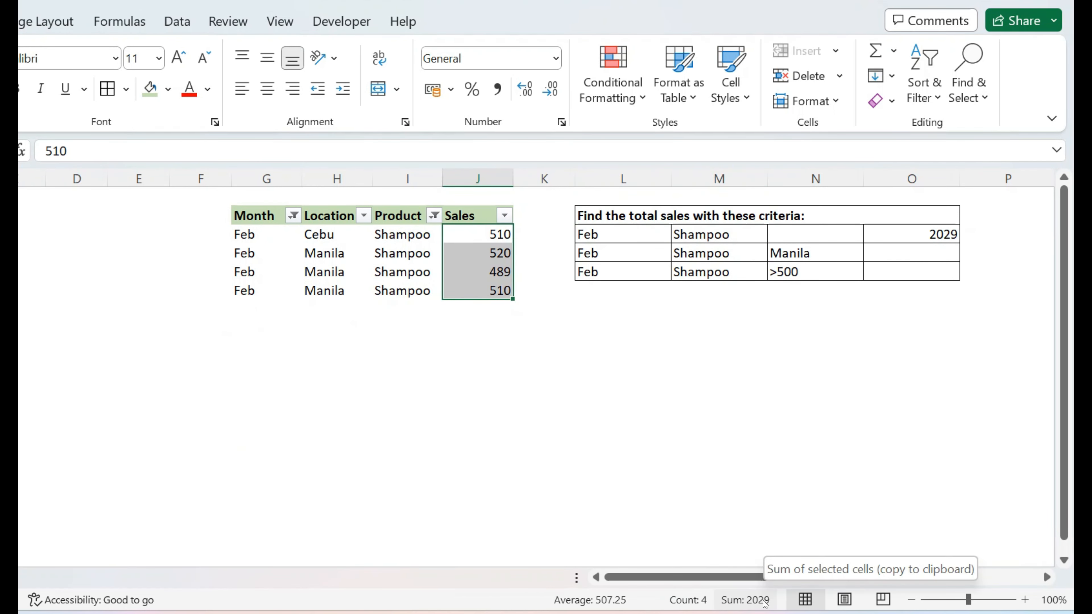
drag(940, 236, 646, 227)
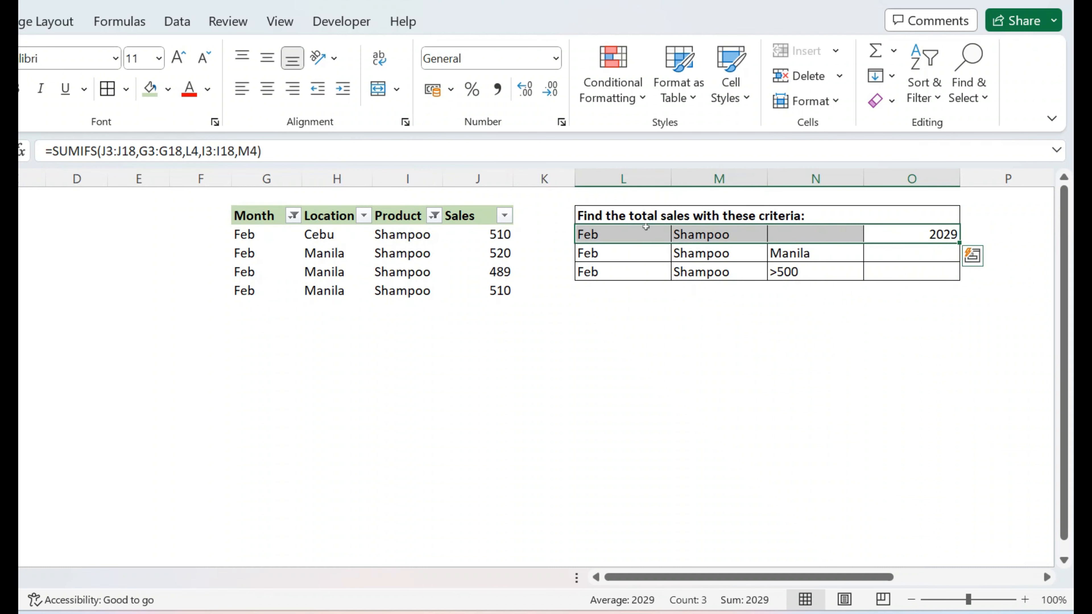
Remove the filters from the sales table and review the criteria row for Feb, Shampoo and Manila
click(263, 215)
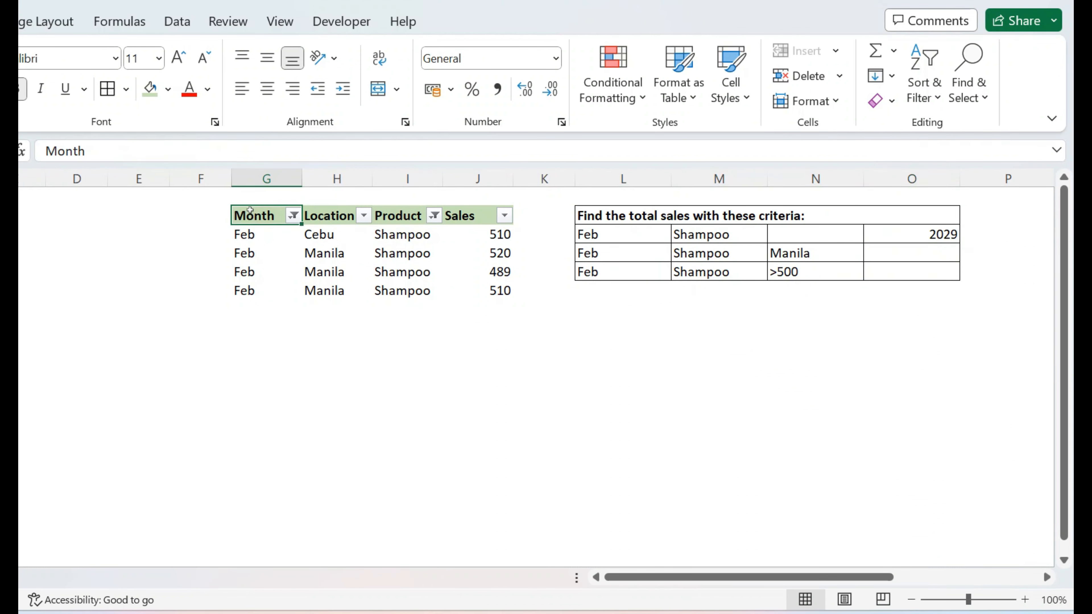
key(ctrl+shift+l)
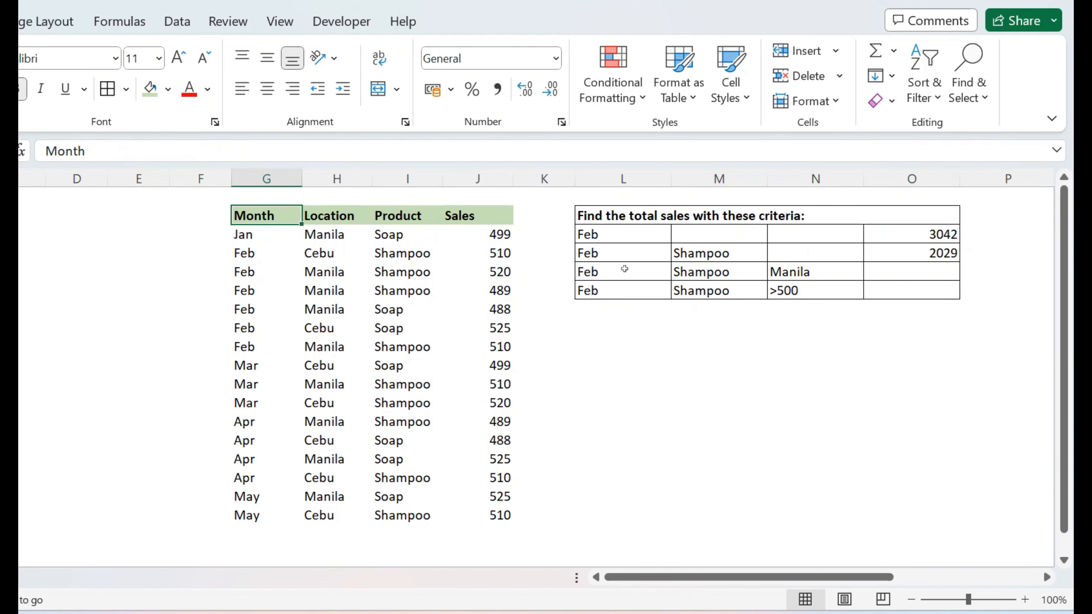
drag(625, 268, 807, 274)
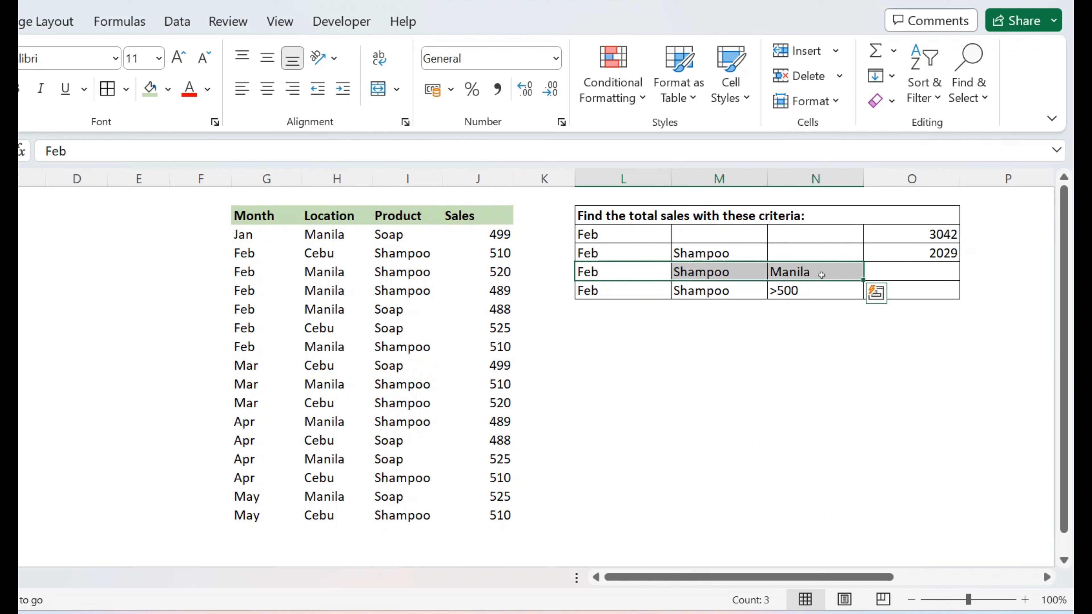
click(633, 276)
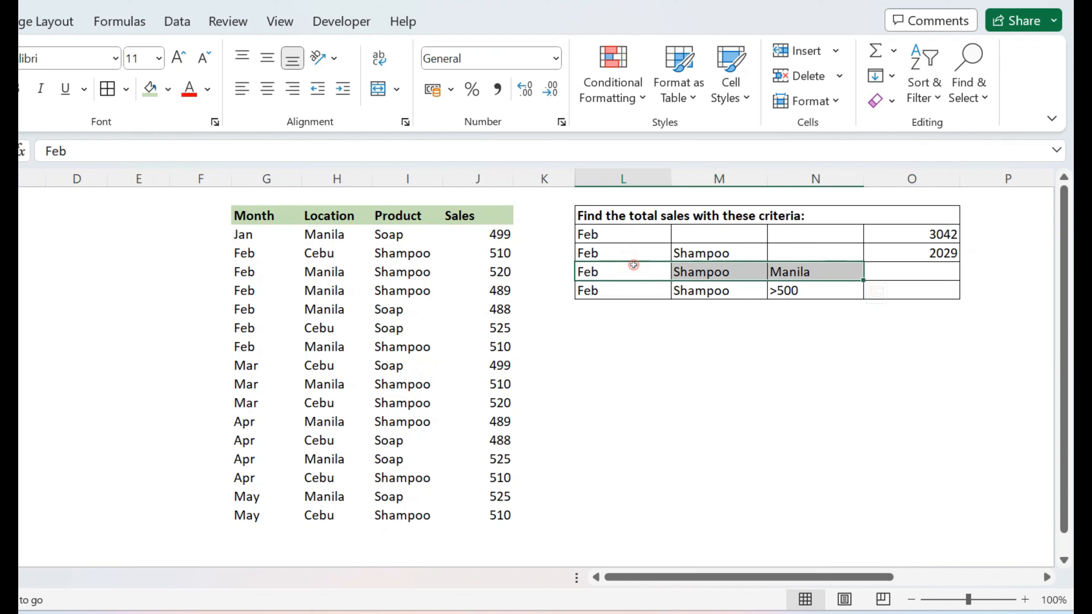
click(734, 272)
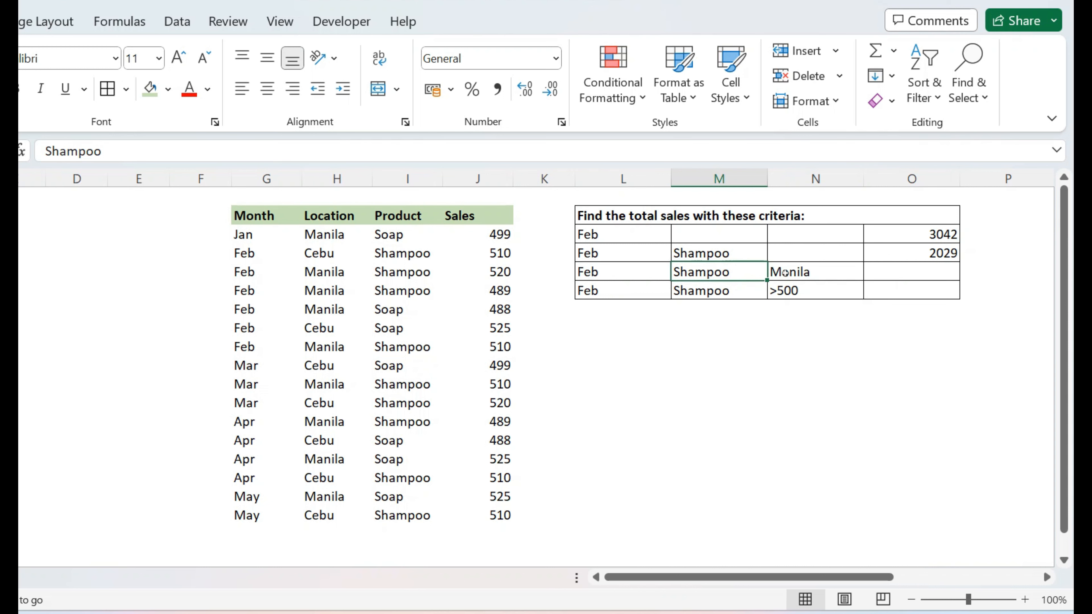
click(795, 272)
In cell O5, begin a SUMIFS formula with sum range J3:J18, Month range G3:G18 and criterion L5
click(900, 274)
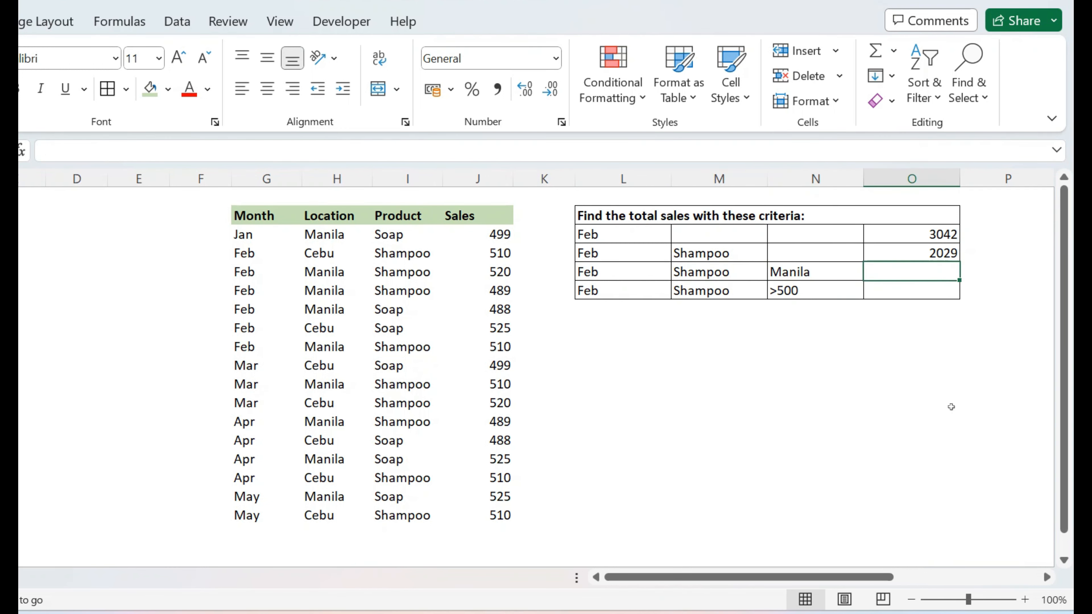
text(=SUM)
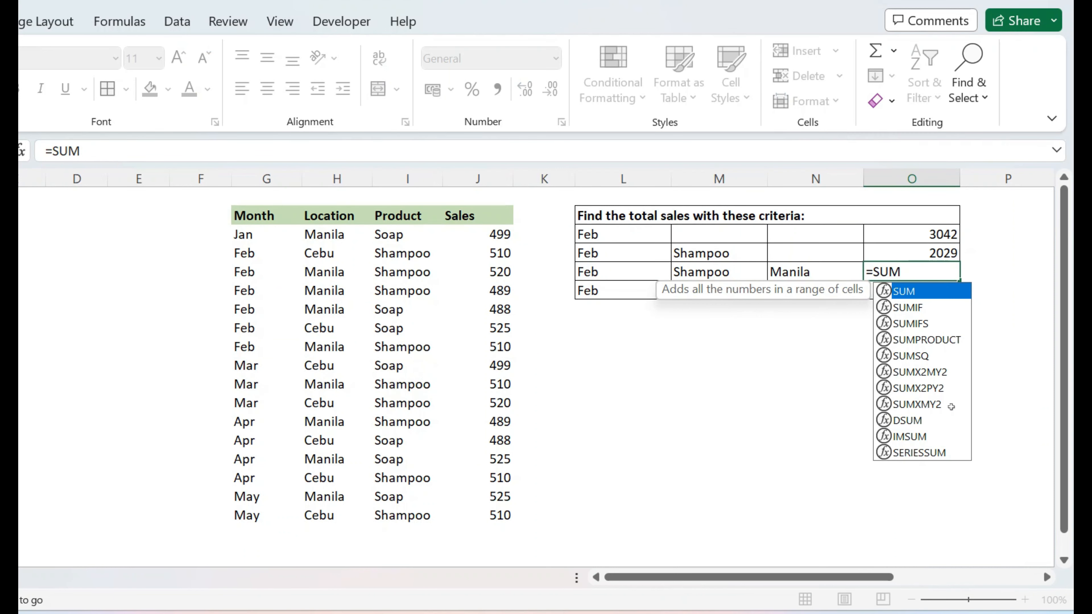
text(IFS()
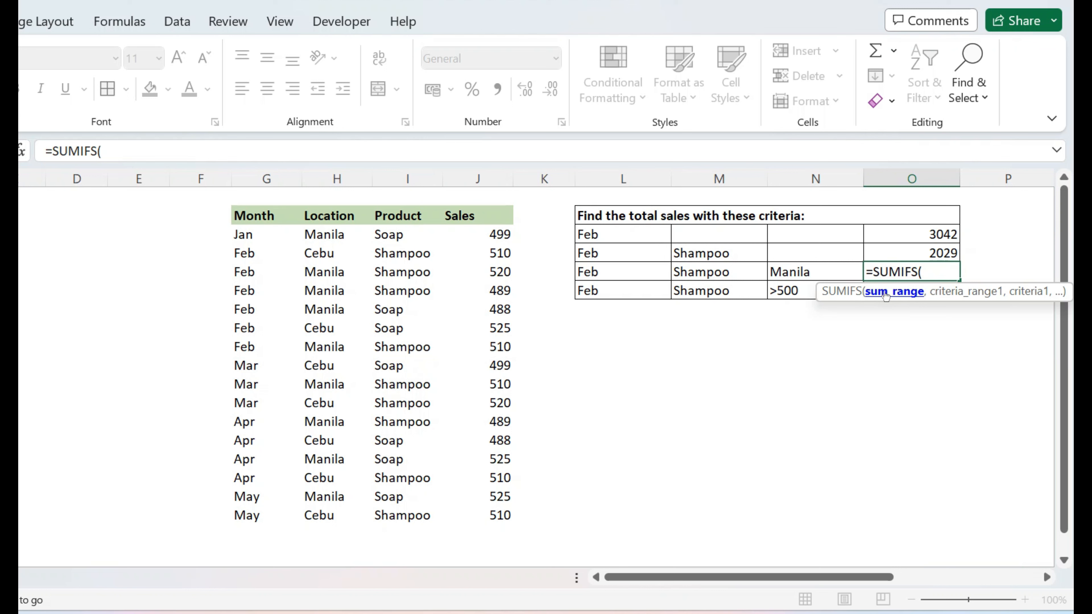
drag(469, 235, 469, 511)
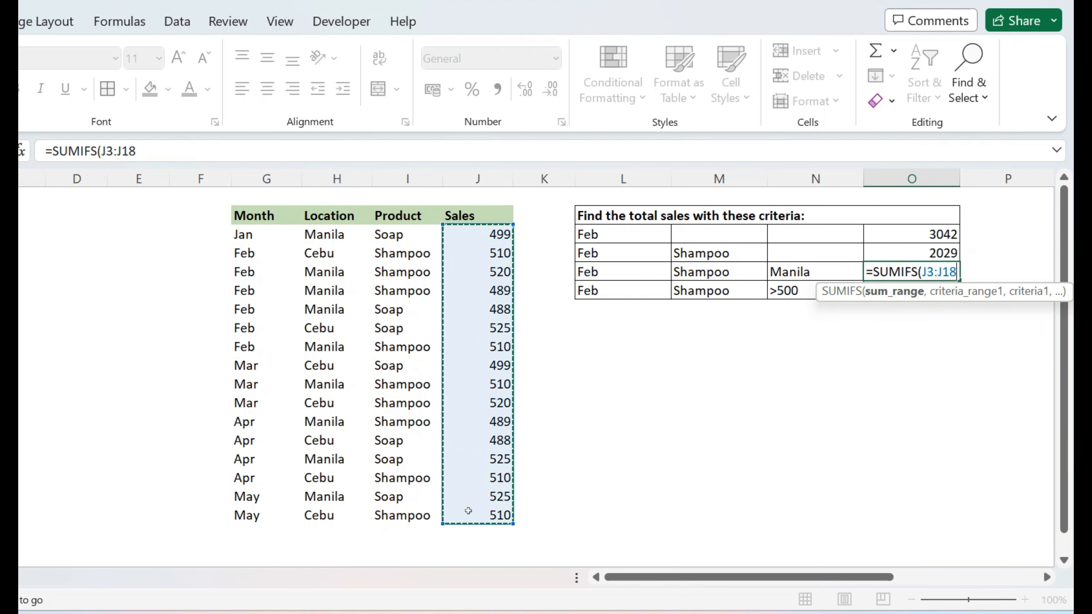
text(,)
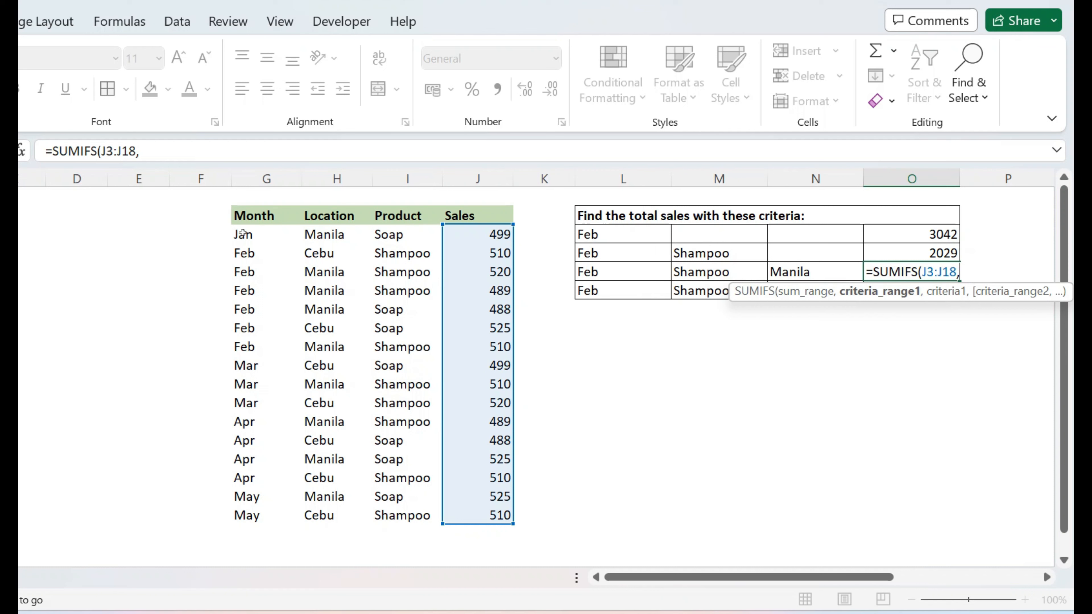
drag(243, 233, 253, 515)
text(,)
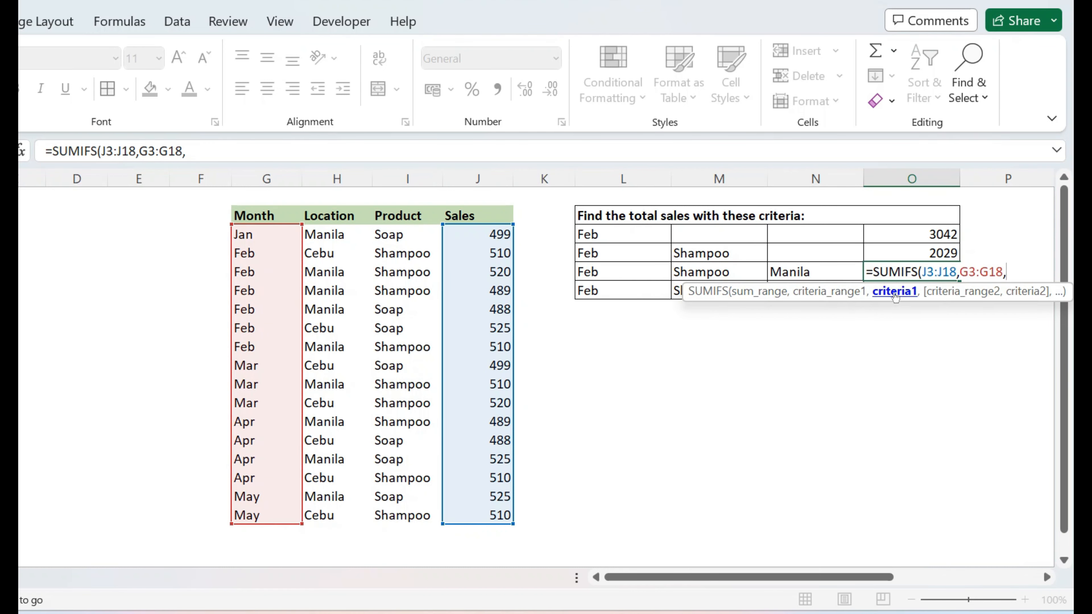
click(606, 271)
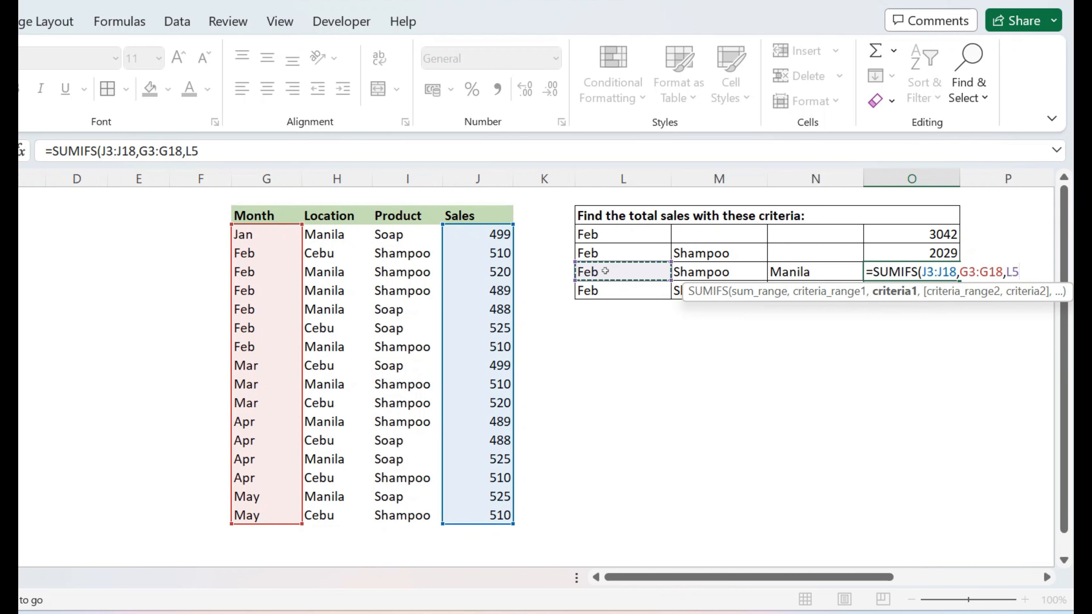
text(,)
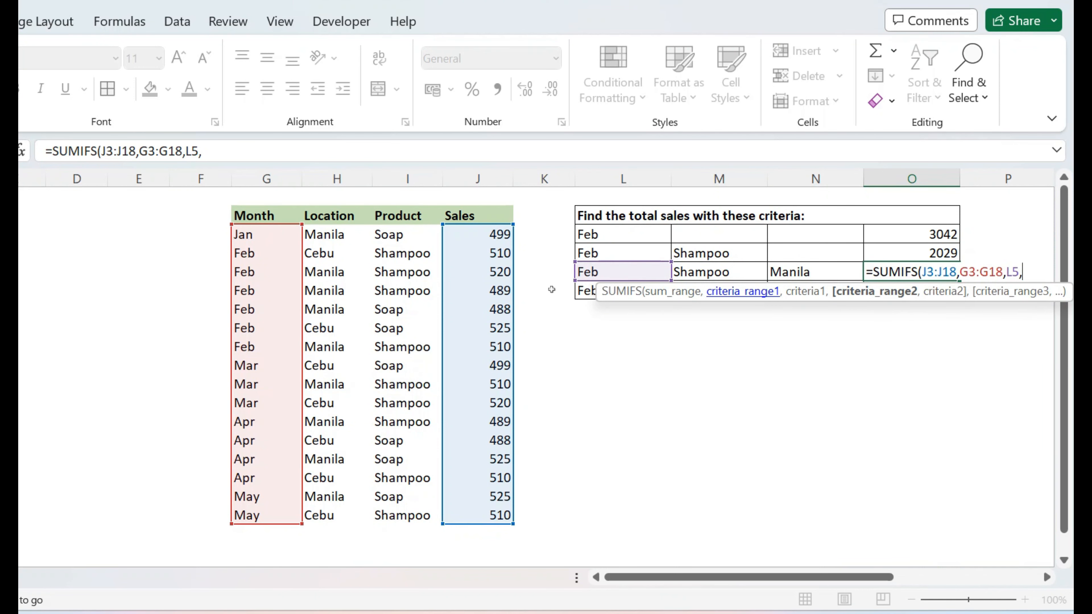
Add the Product range I3:I18 with criterion M5 to the SUMIFS formula in O5
click(396, 235)
drag(396, 492, 460, 516)
text(,)
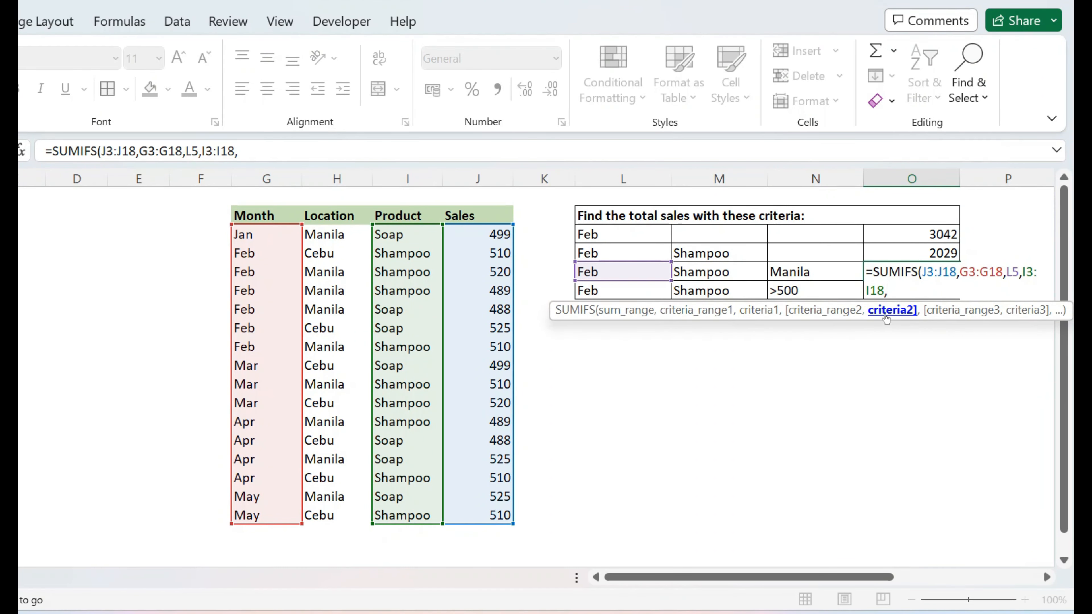
click(714, 273)
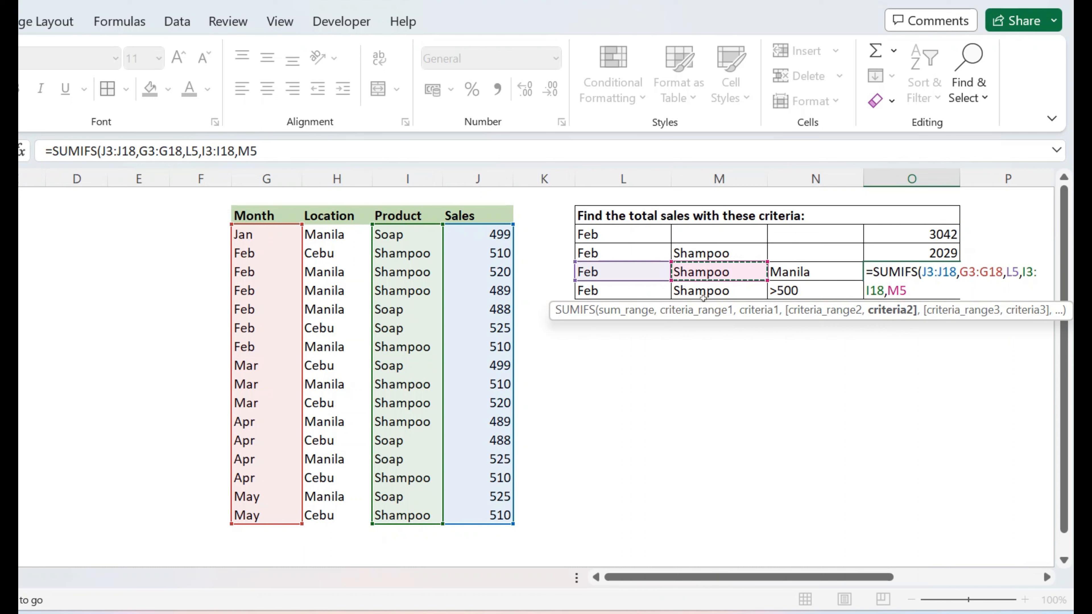
text(,)
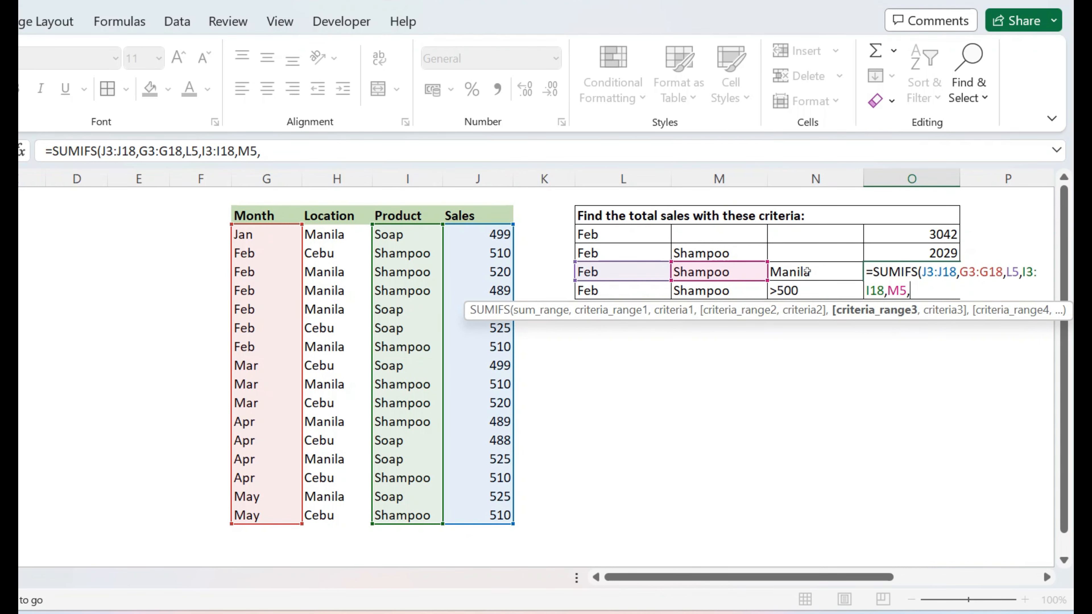
Complete the SUMIFS formula in O5 with the Location range H3:H18 and criterion N5
drag(332, 241, 349, 514)
text(,)
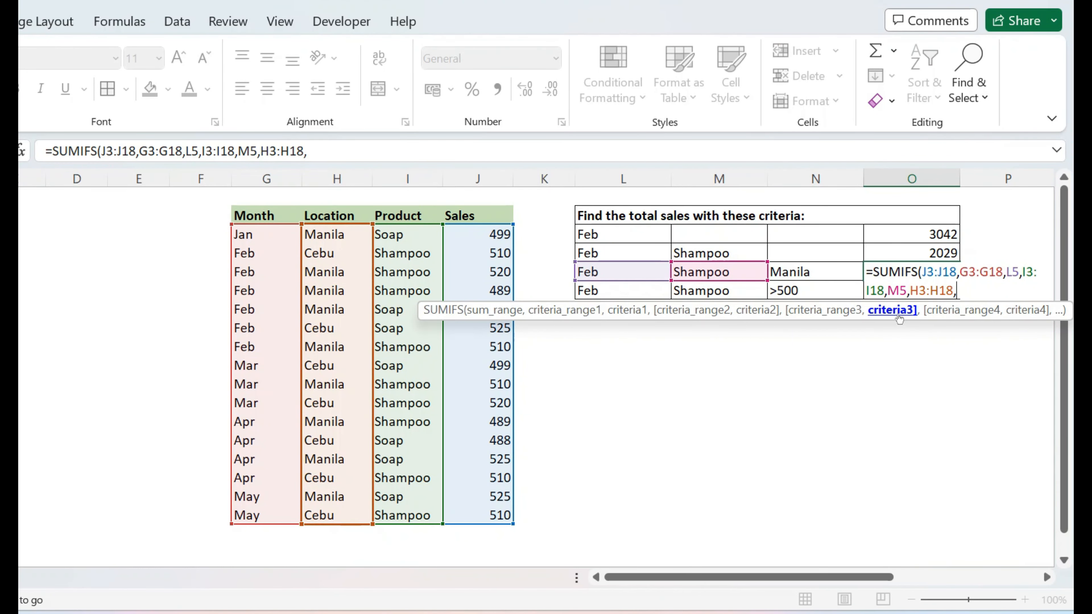
click(816, 271)
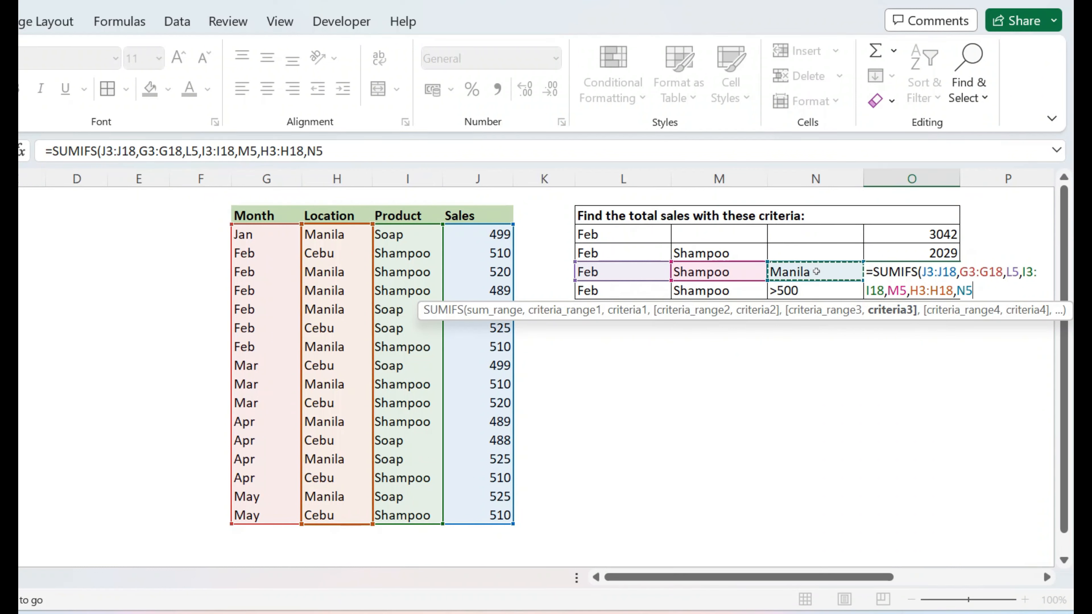
text())
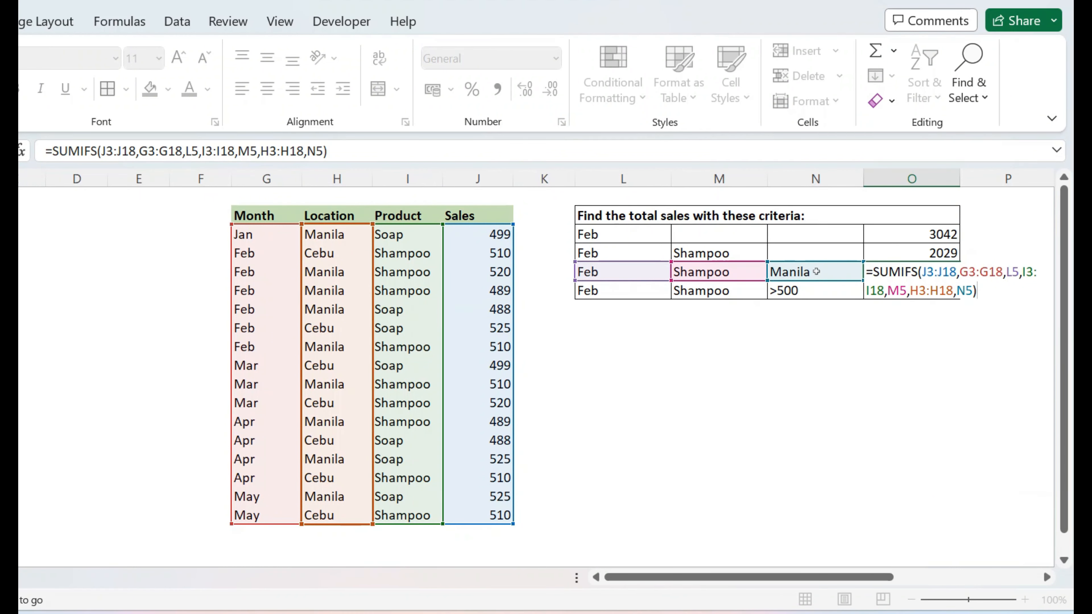
key(Return)
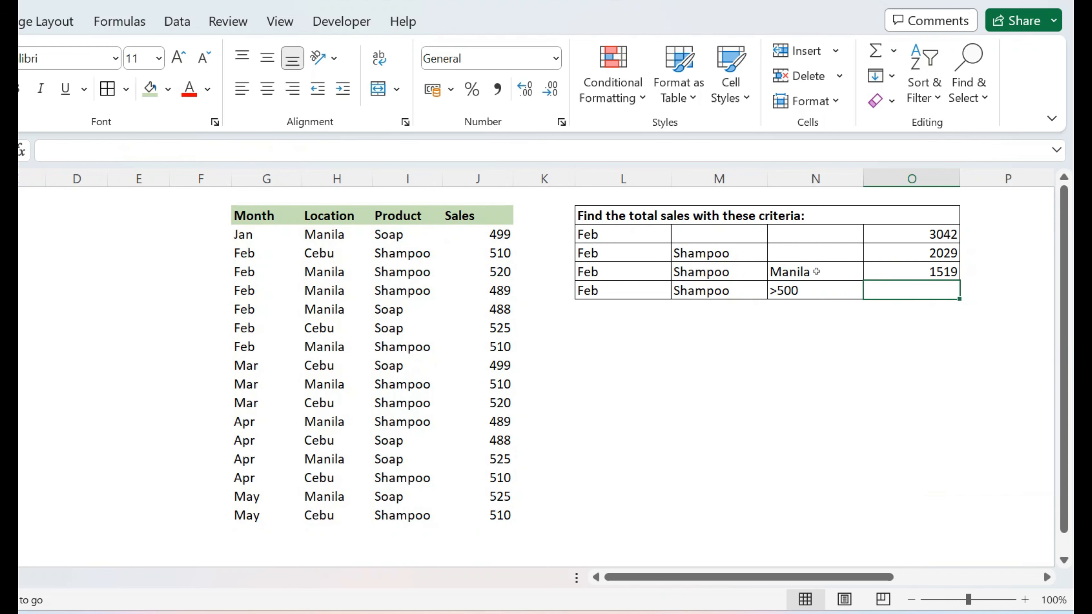
Filter the sales table to Month Feb and Product Shampoo to check the new SUMIFS formula in O5
click(895, 269)
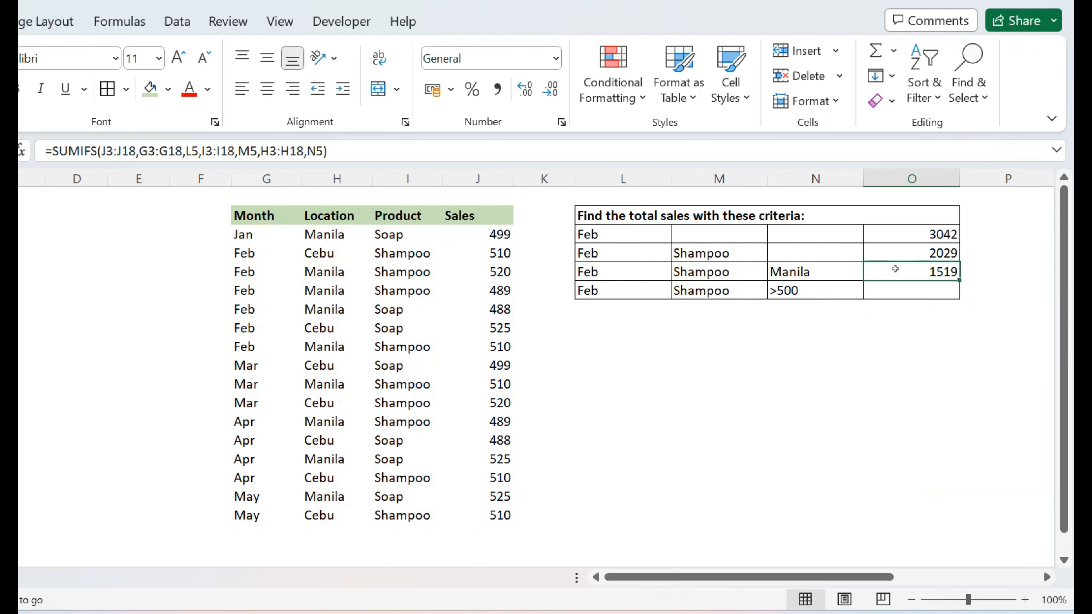
drag(639, 272, 808, 289)
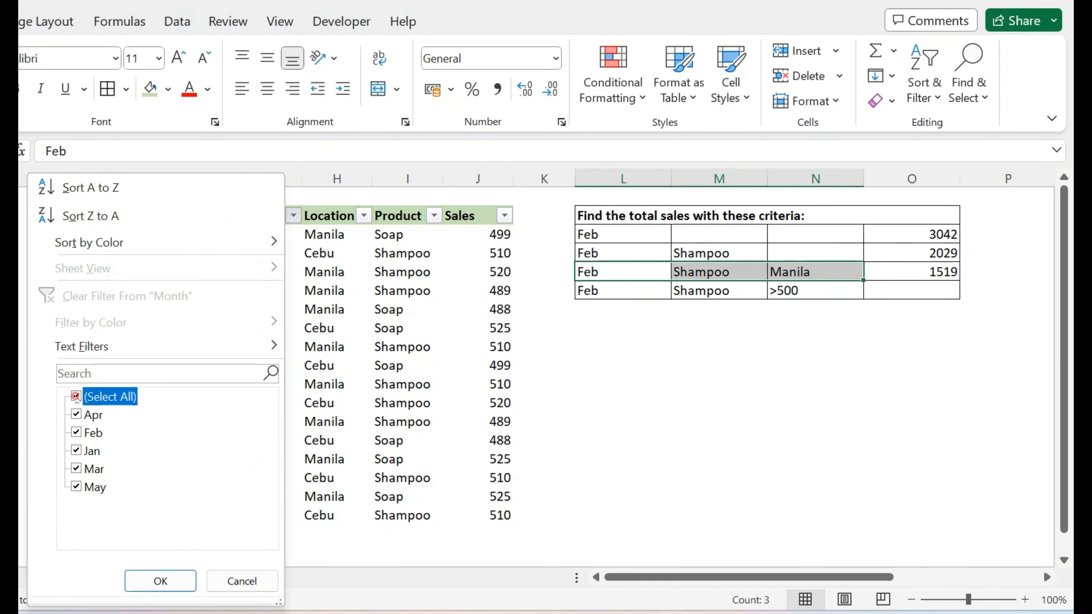
click(76, 396)
click(77, 432)
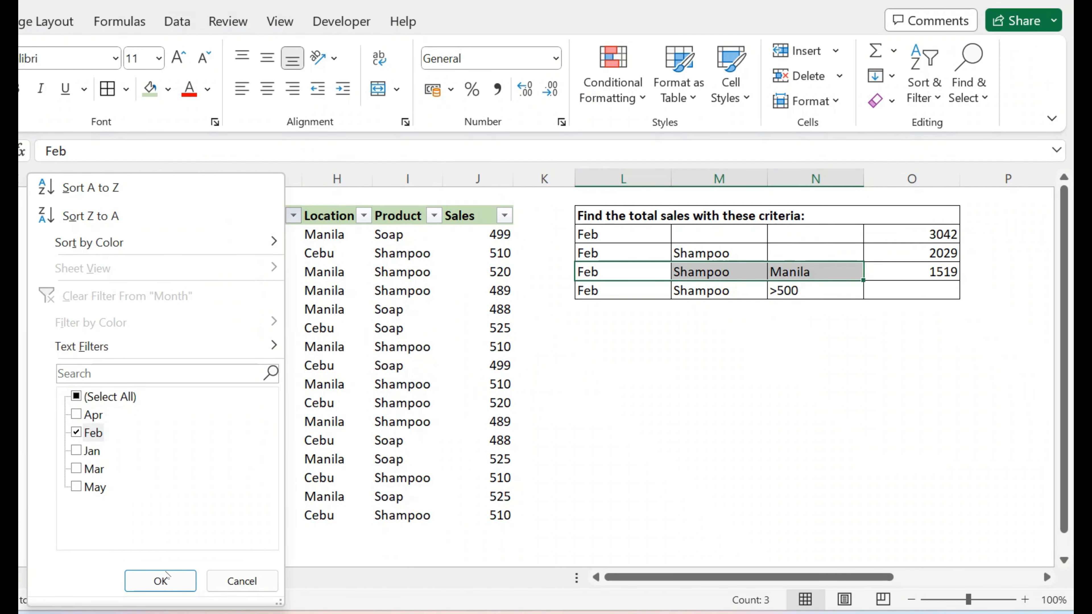
click(164, 581)
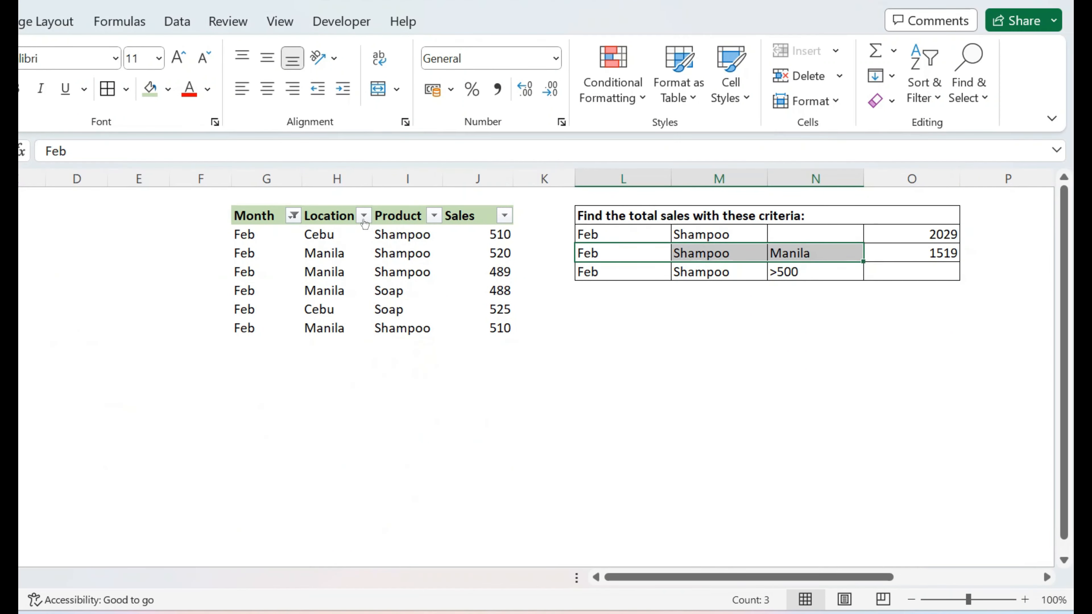
click(434, 215)
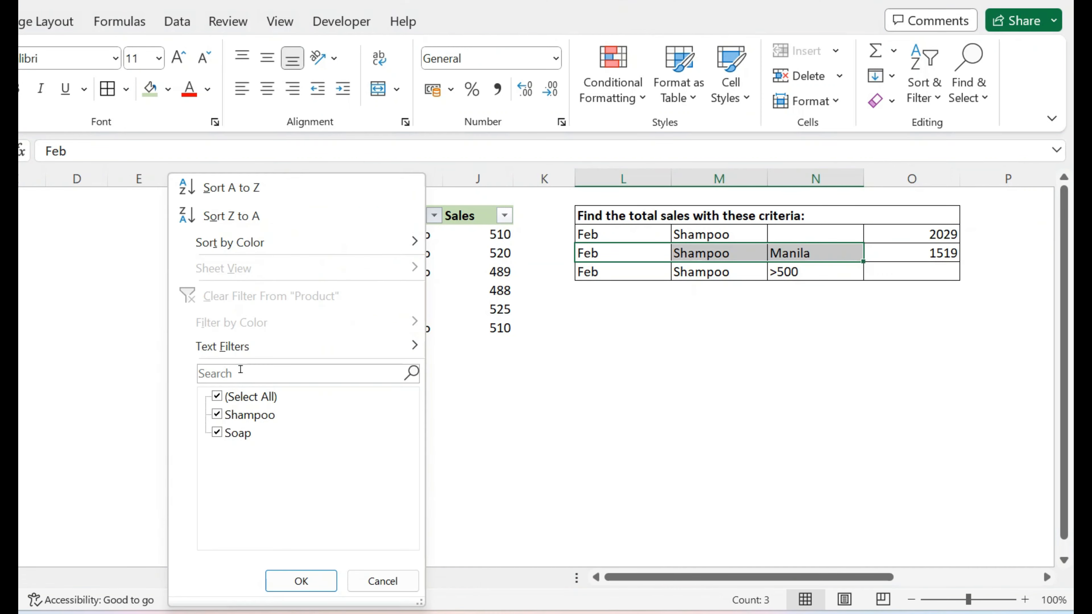
click(217, 432)
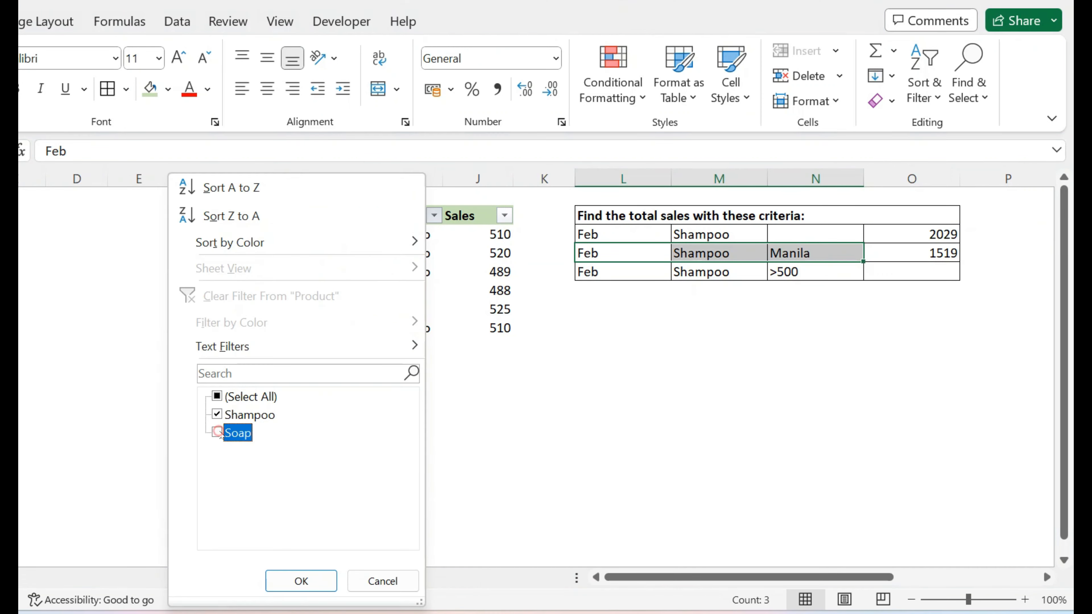
click(301, 581)
Filter Location to Manila and select the visible Sales values to compare their sum with the result in O5
click(364, 215)
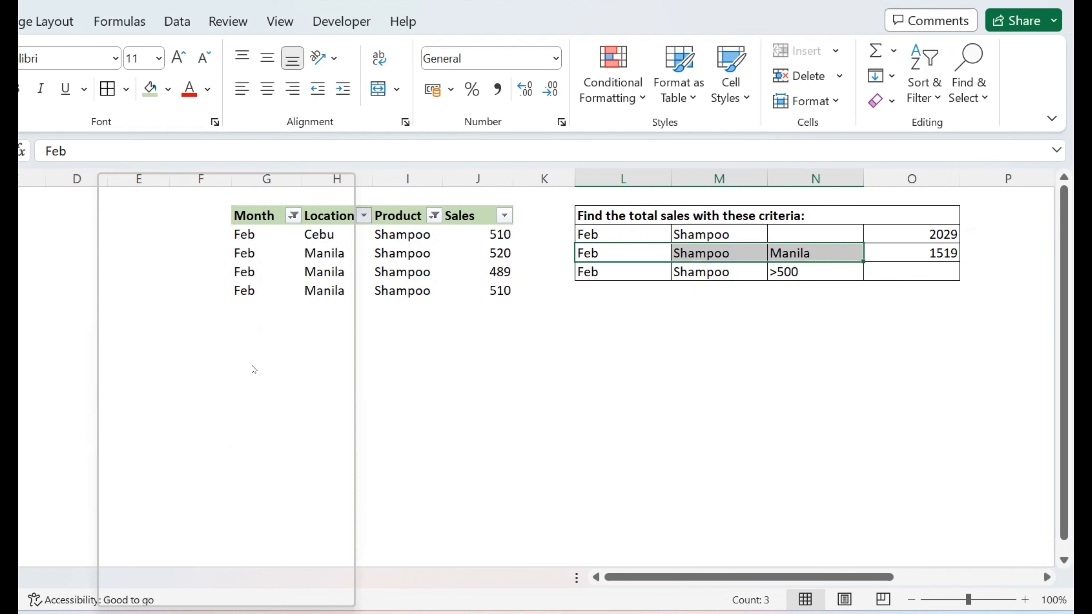
click(147, 416)
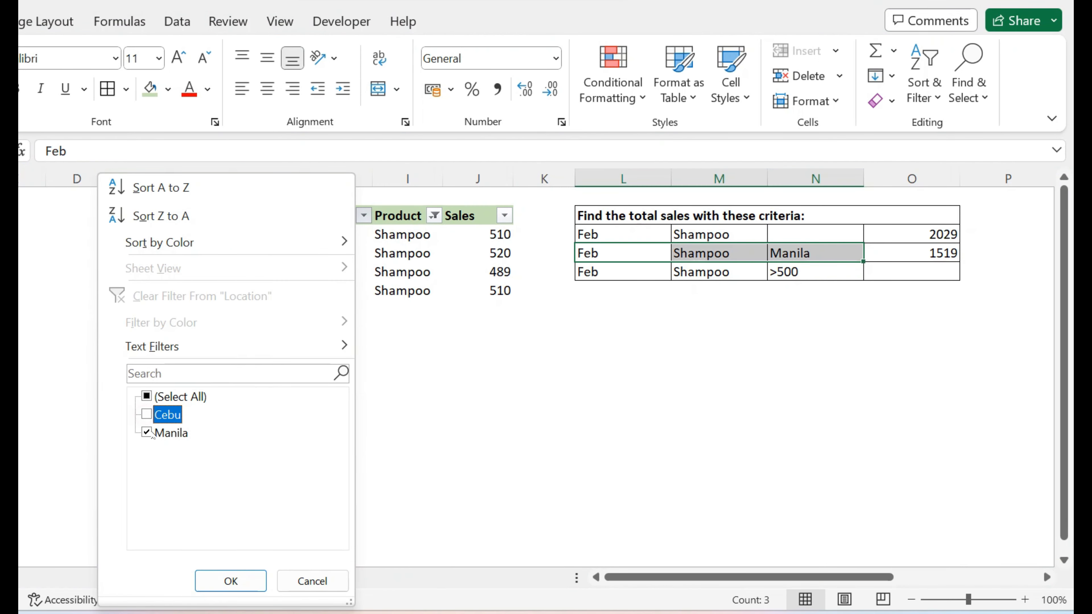
click(225, 582)
drag(493, 234, 496, 272)
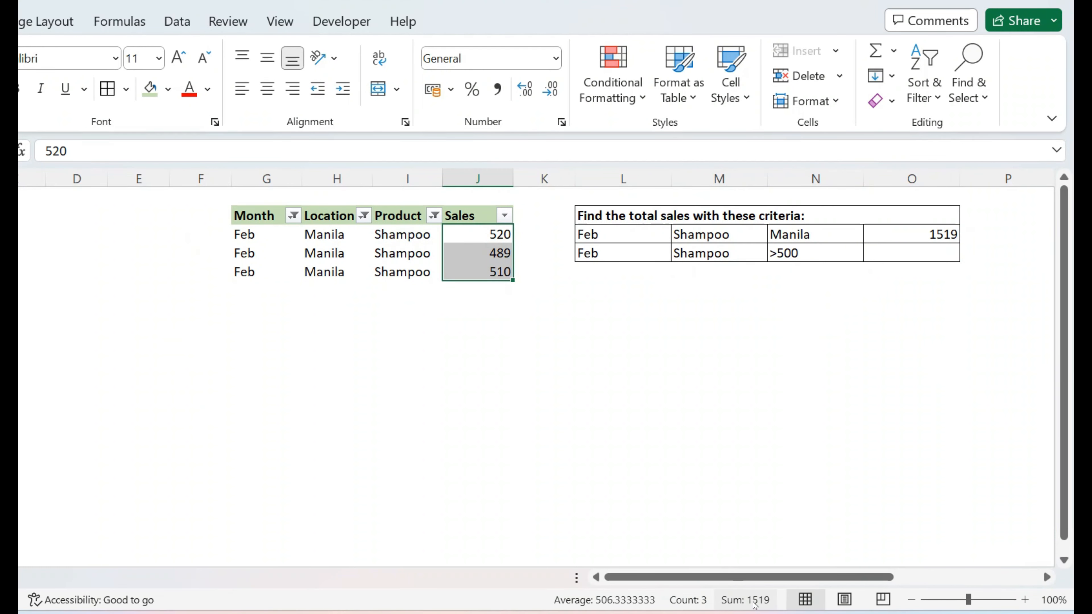
click(912, 235)
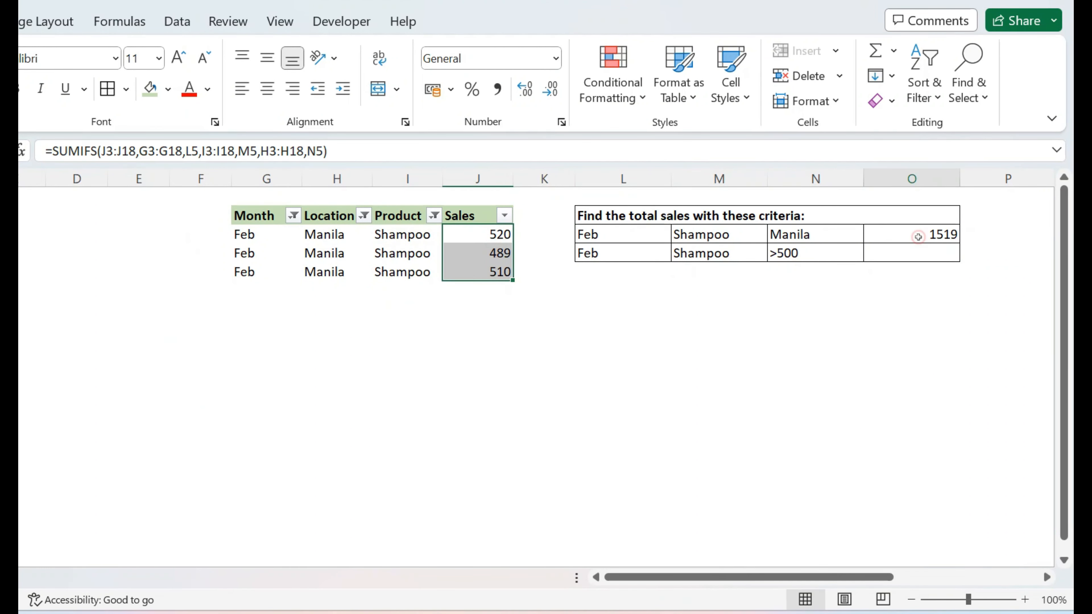
drag(907, 234, 649, 238)
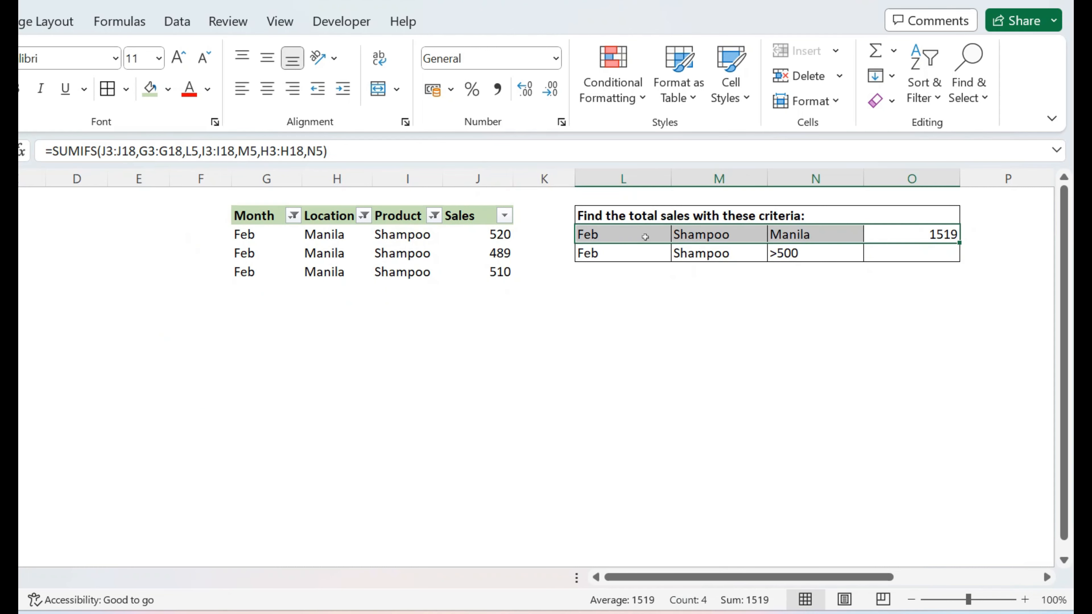
Remove the filters from the sales table and review the criteria row for Feb, Shampoo and >500
click(255, 213)
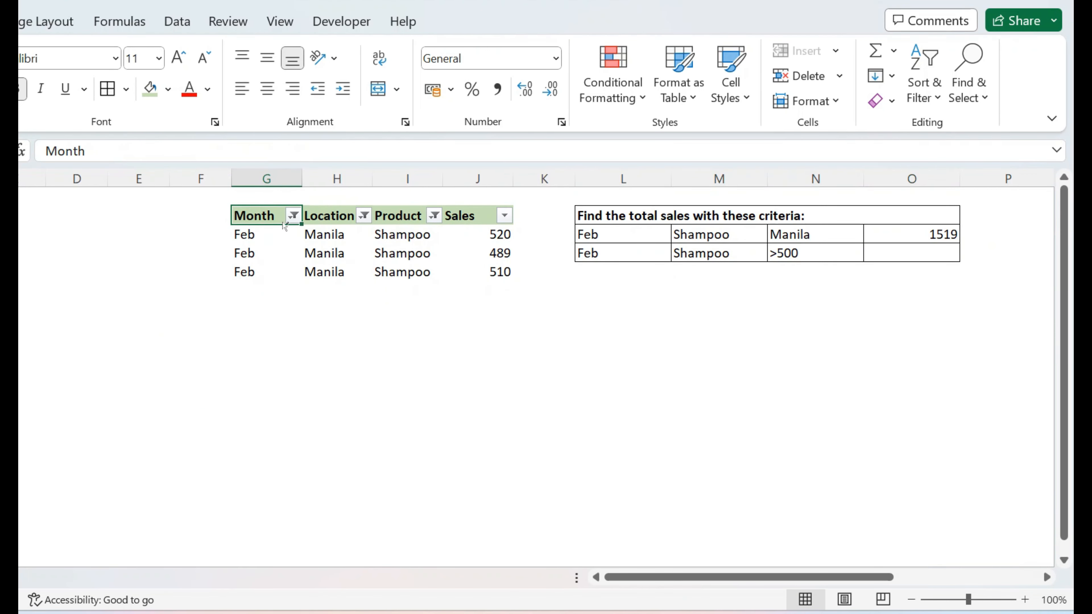
key(ctrl+shift+l)
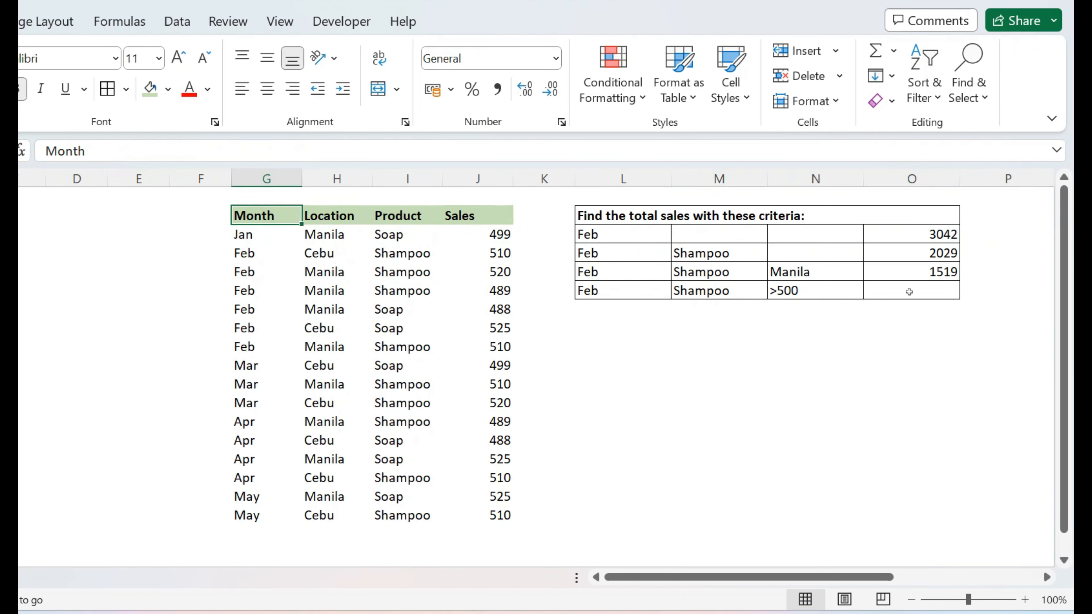
click(822, 288)
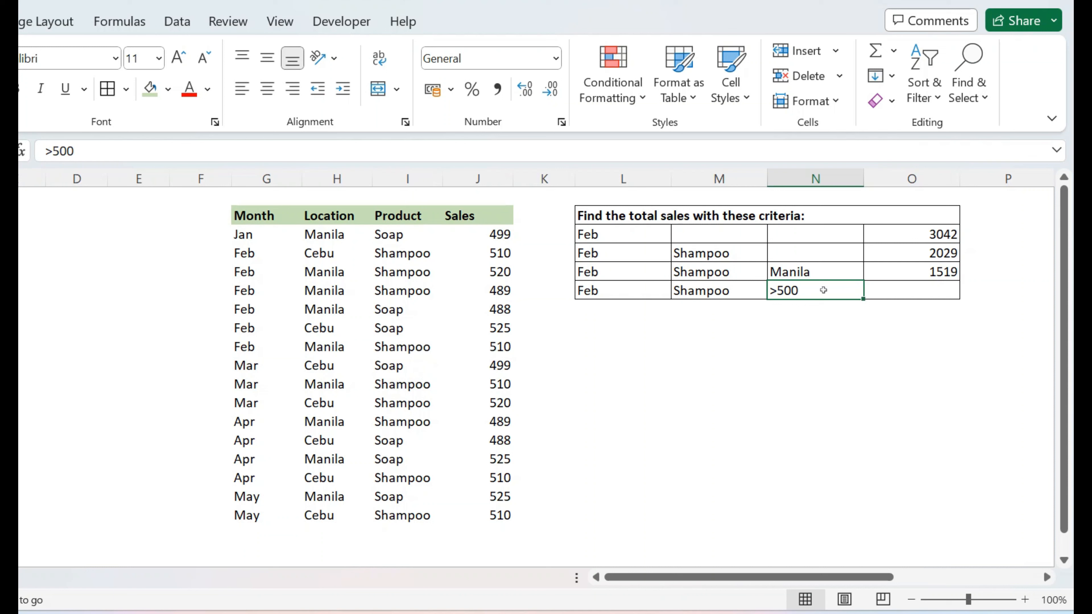
click(923, 293)
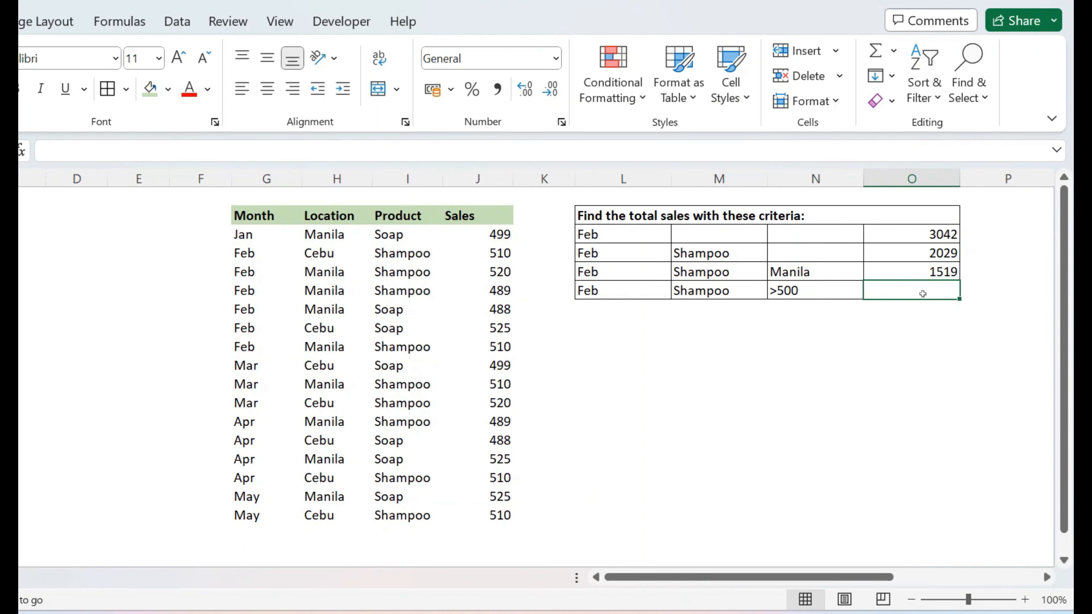
click(926, 291)
click(625, 291)
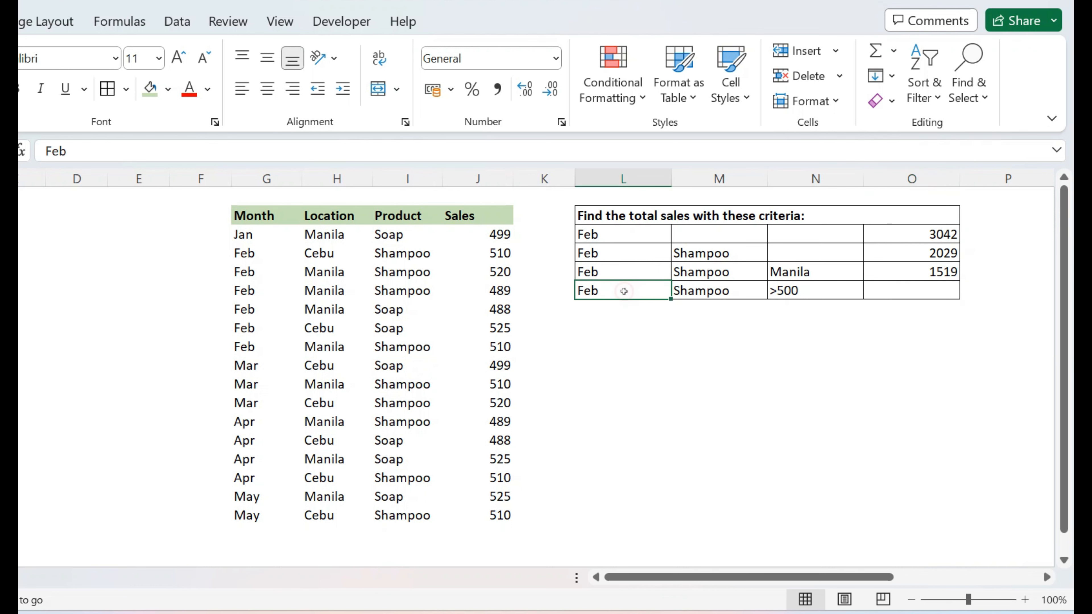
click(725, 292)
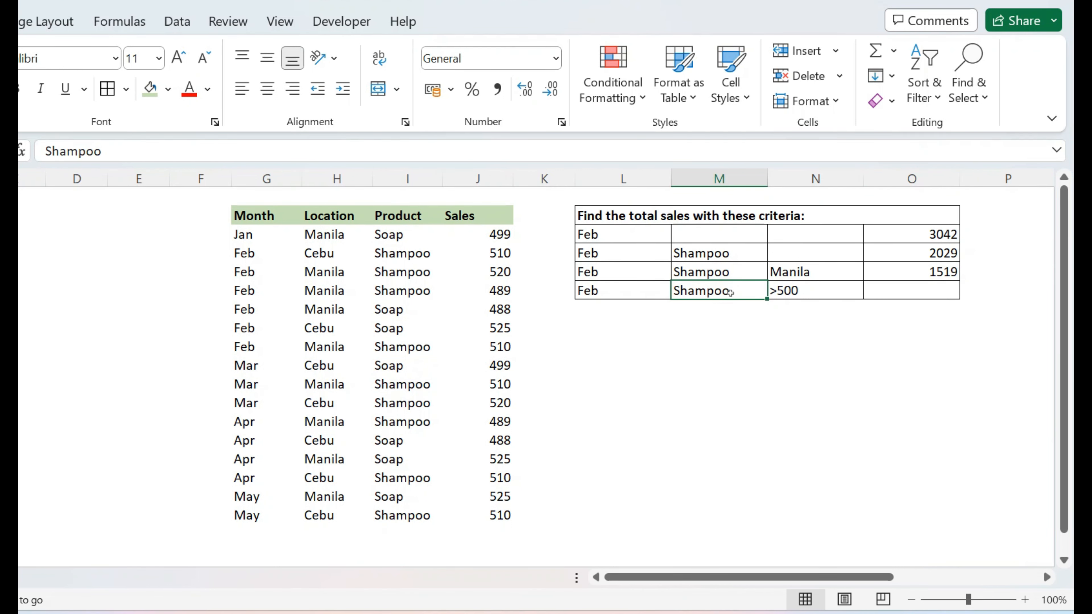
click(833, 289)
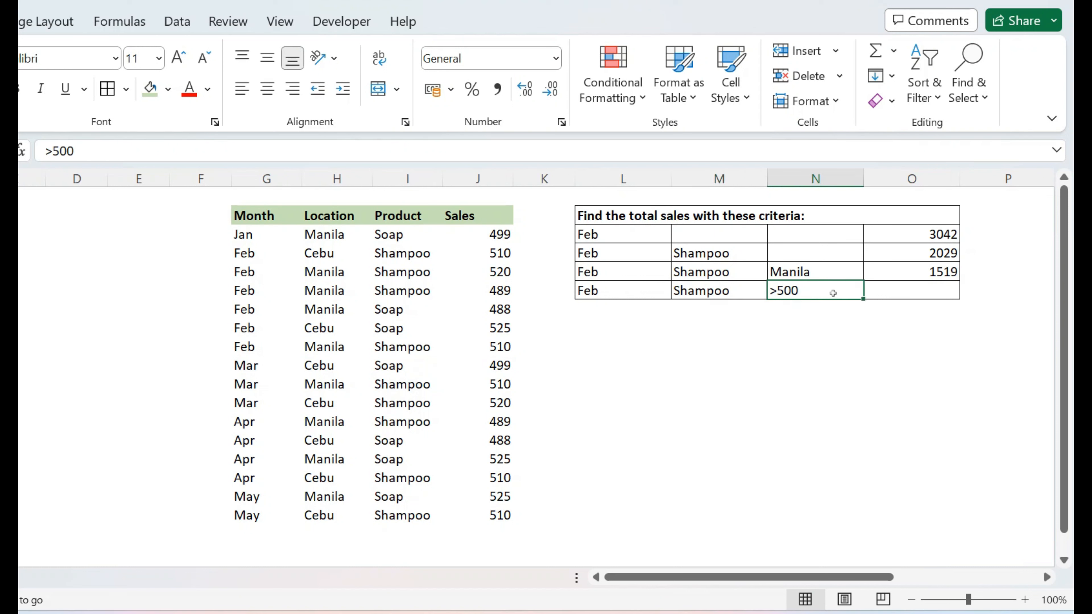
Start a SUMIFS formula in O6 with the Sales values J3:J18 as the sum range
click(903, 290)
text(=SU)
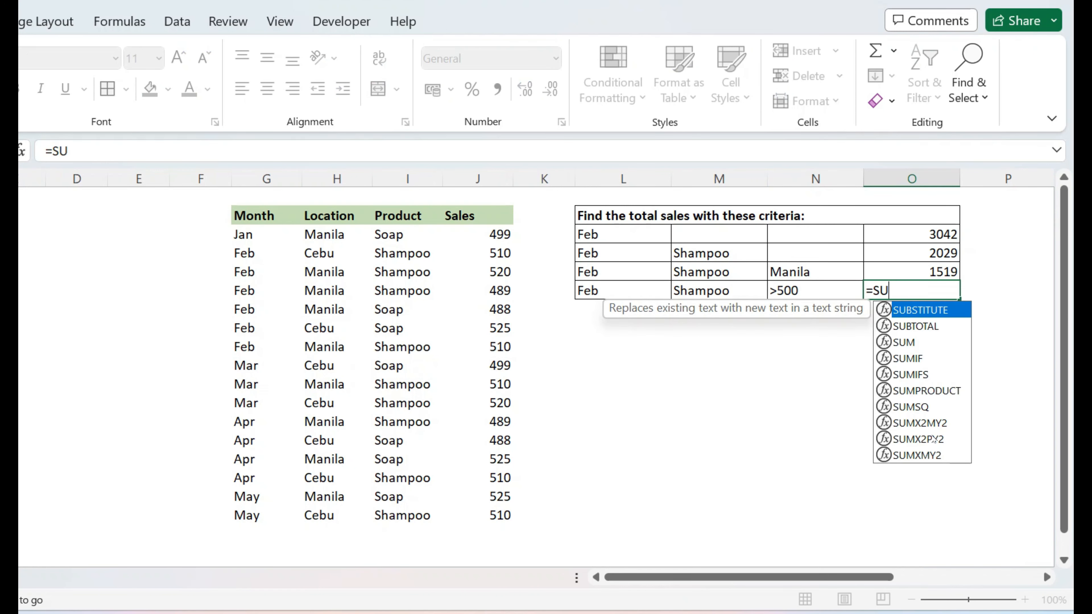
text(MIFS()
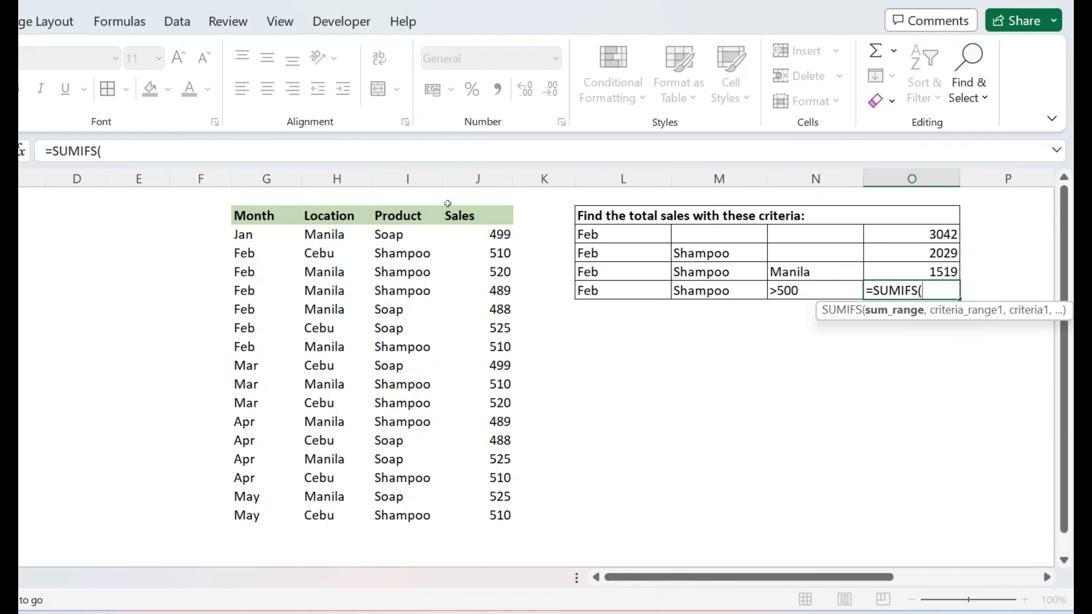
click(466, 229)
drag(463, 348, 464, 520)
text(,)
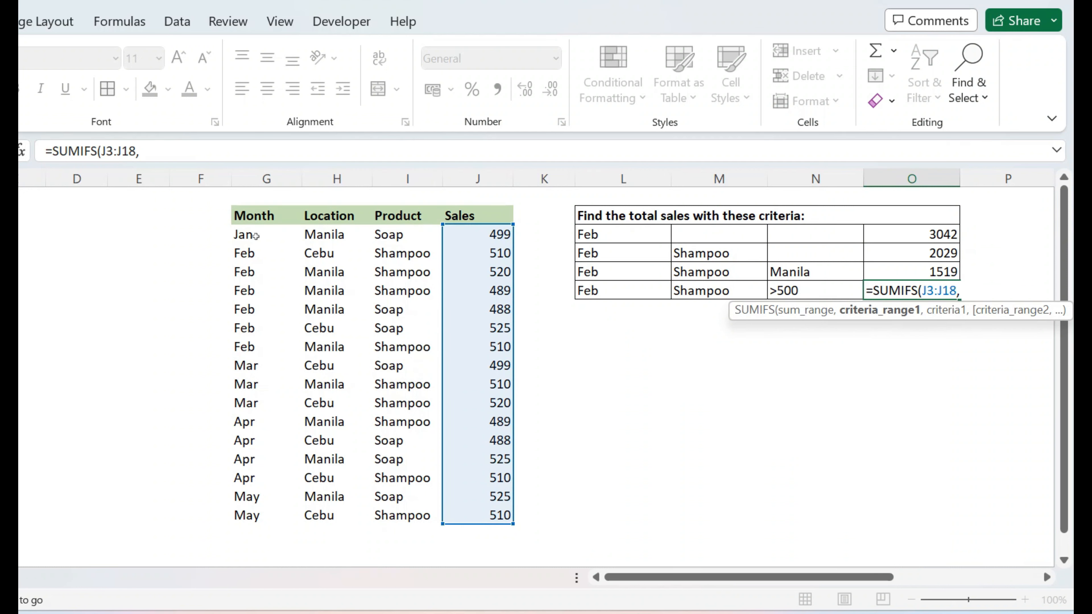
Add the Month range G3:G18 with criterion L6 and the Product range I3:I18 with criterion M6 to the formula
drag(257, 233, 247, 515)
text(,)
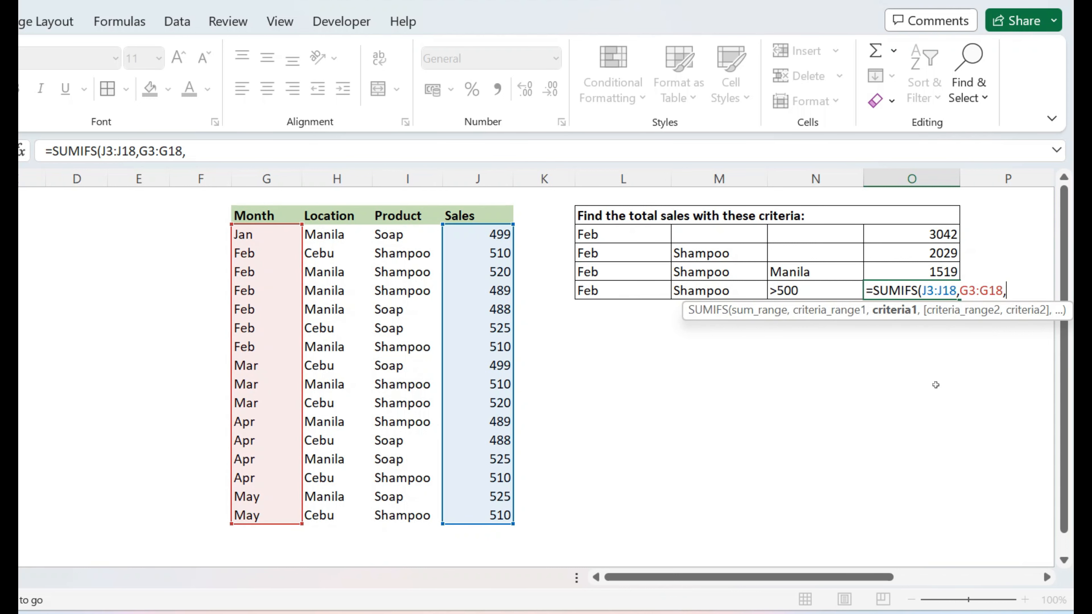
click(607, 291)
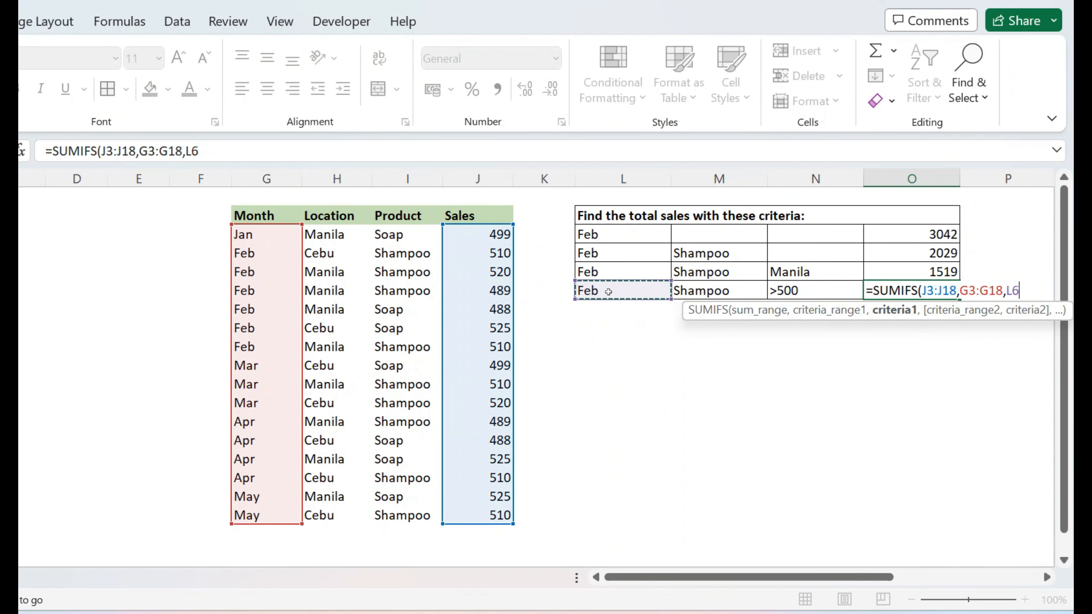
text(,)
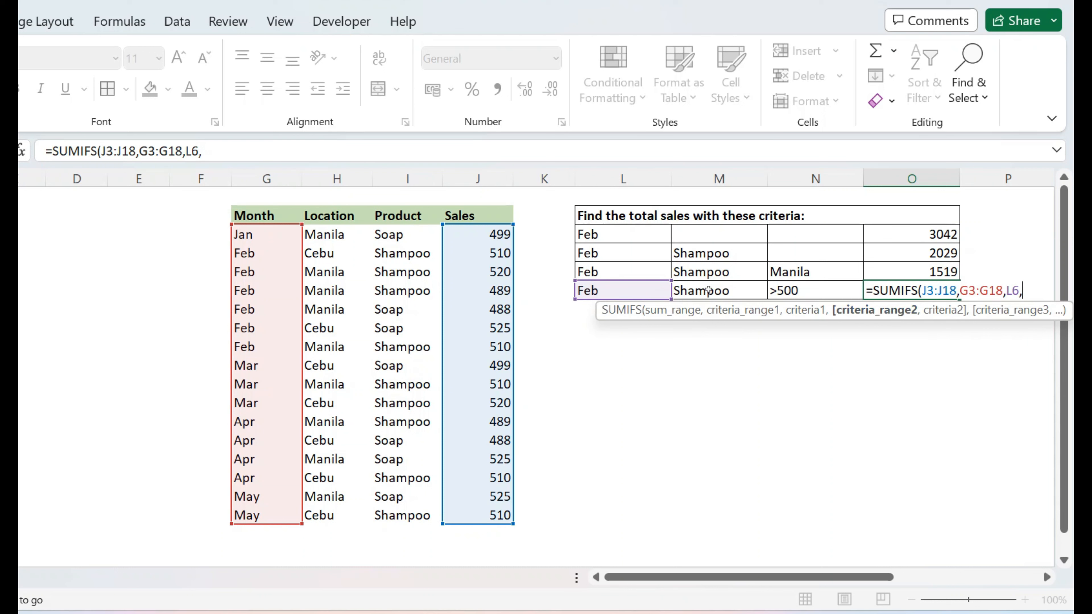
drag(412, 234, 403, 512)
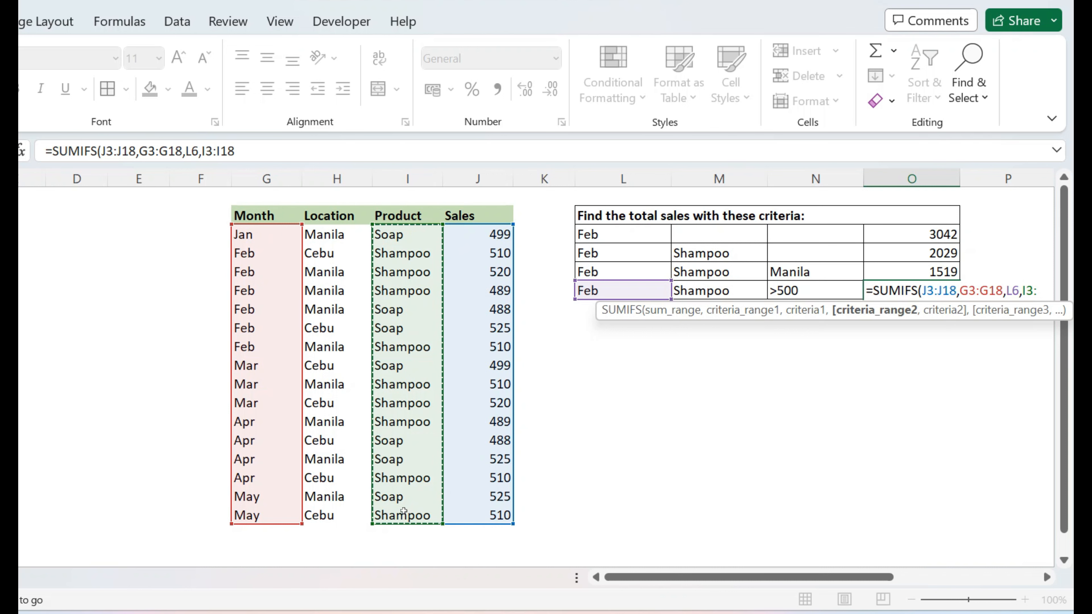
text(,)
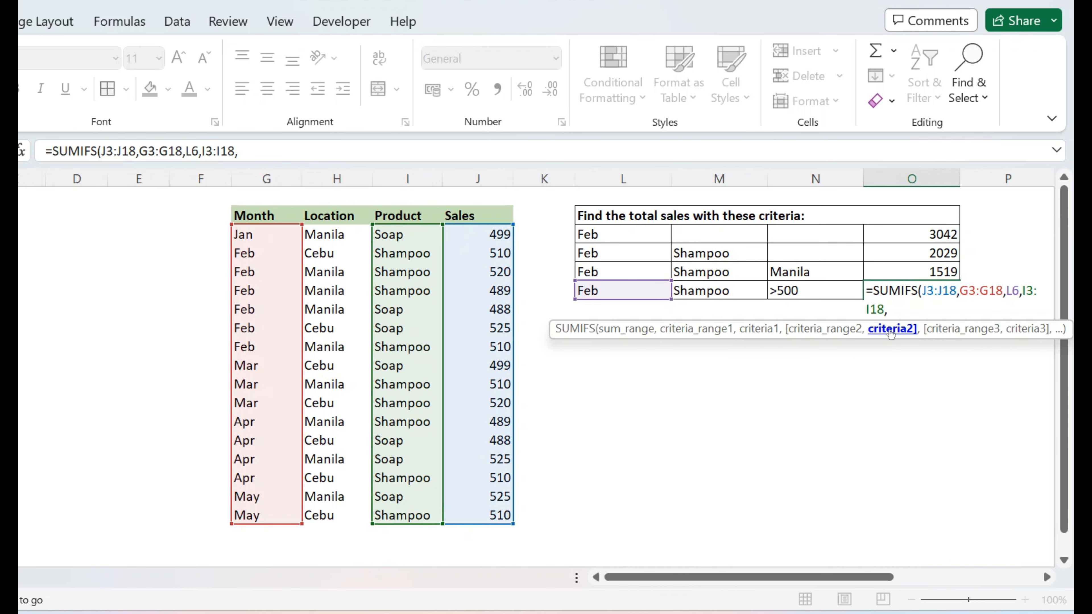
click(708, 288)
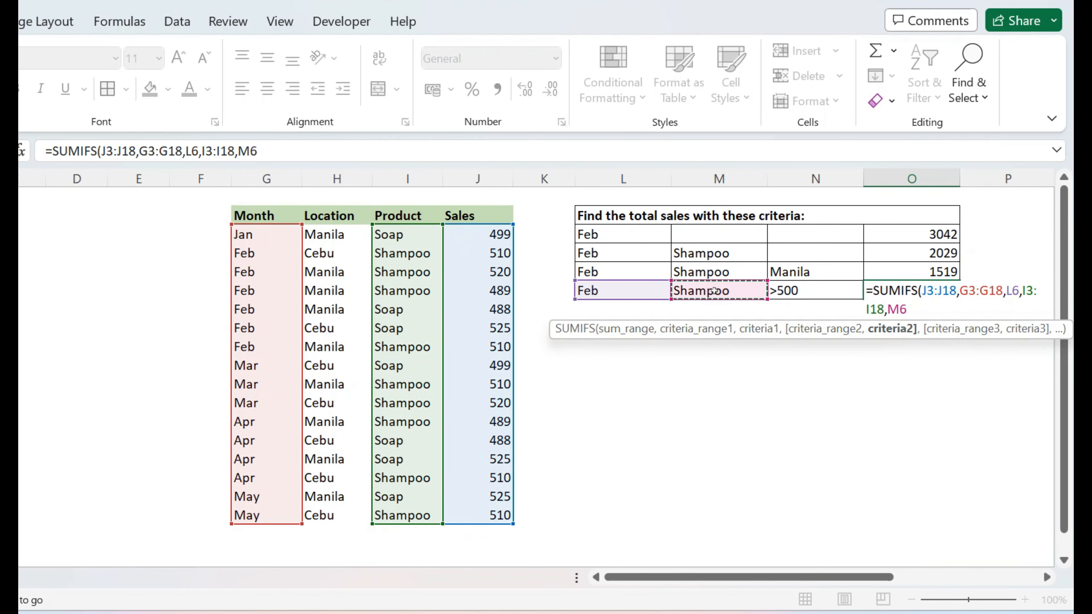
text(,)
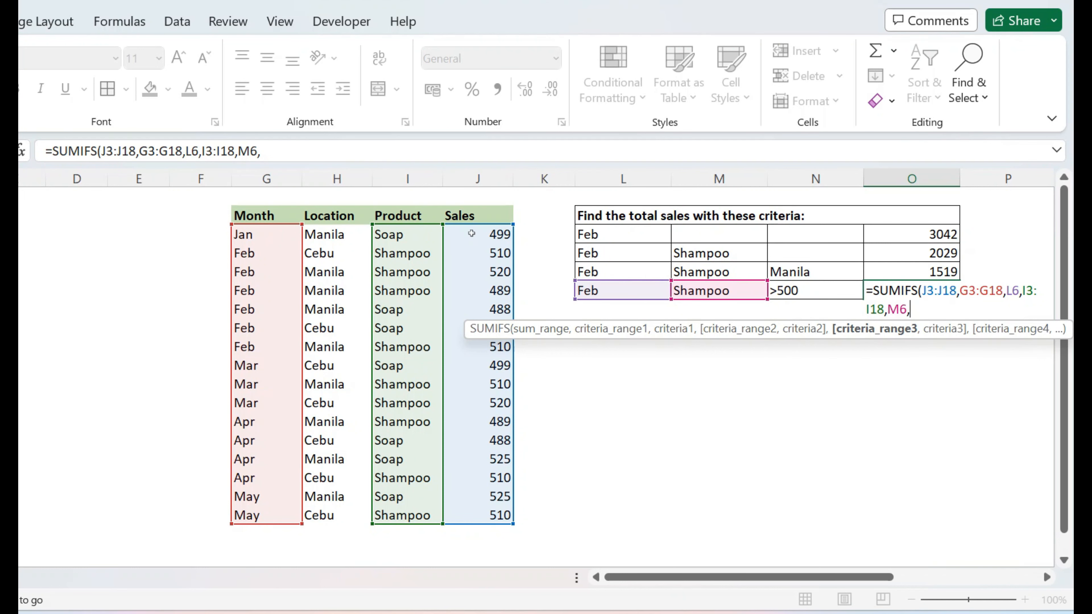
Complete the SUMIFS formula in O6 with the Sales range J3:J18 and criterion N6
drag(472, 234, 464, 517)
text(,)
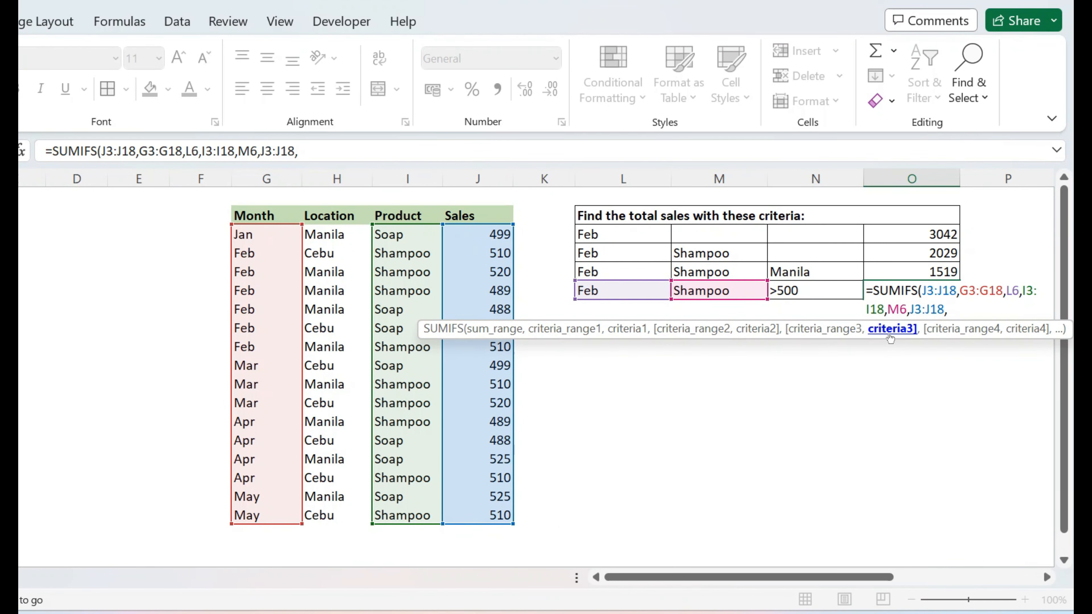
click(803, 292)
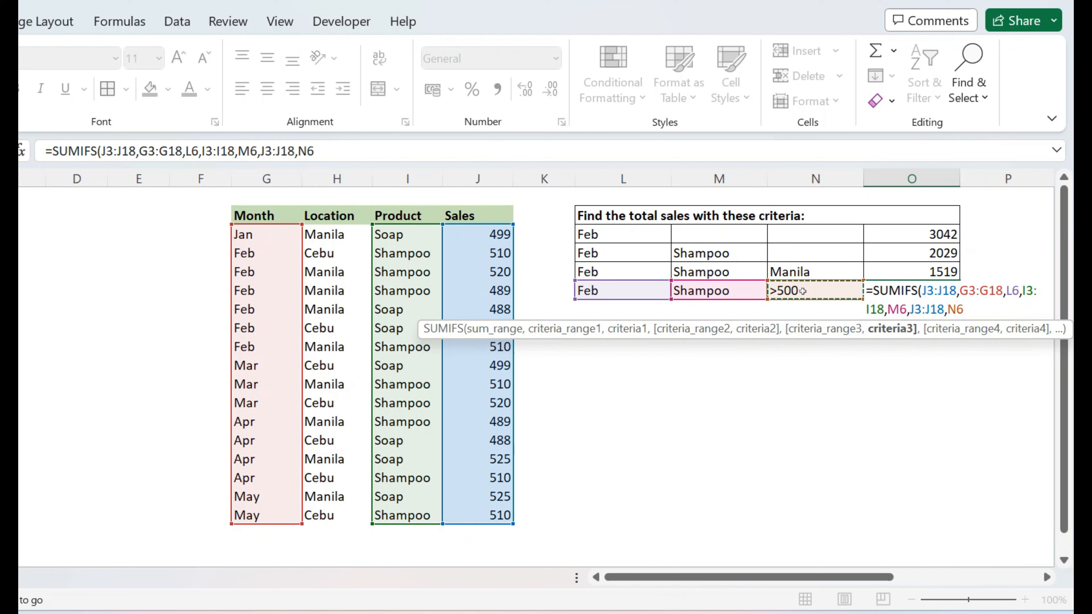
text())
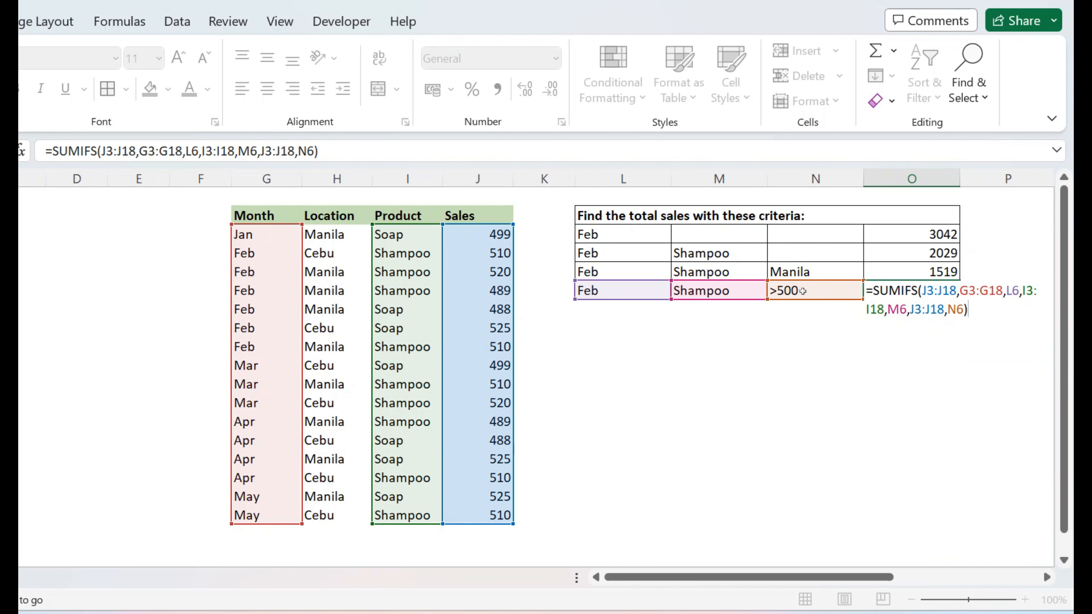
key(Return)
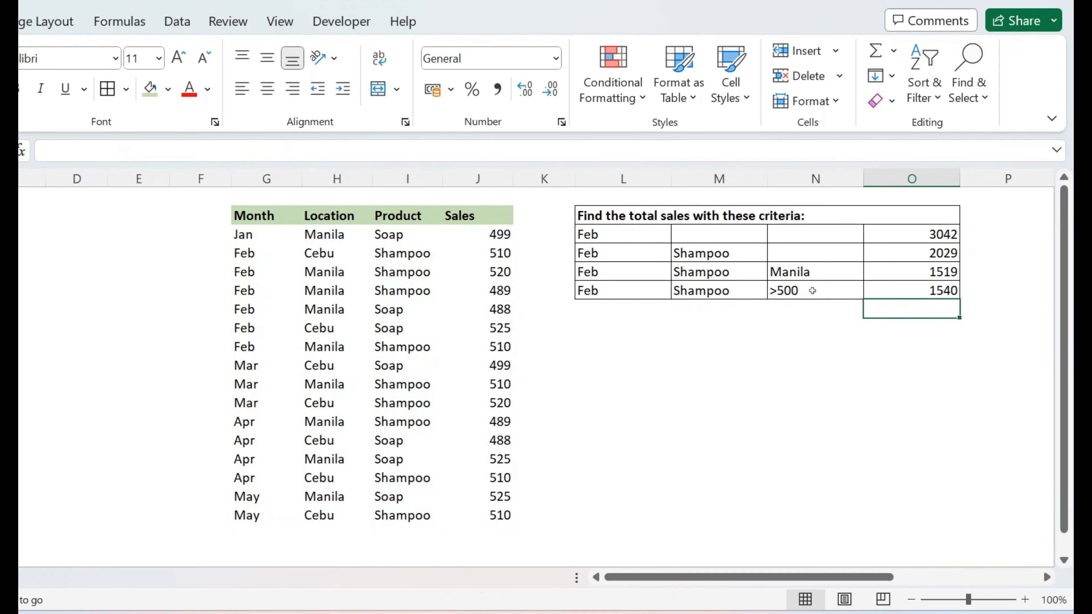
click(891, 286)
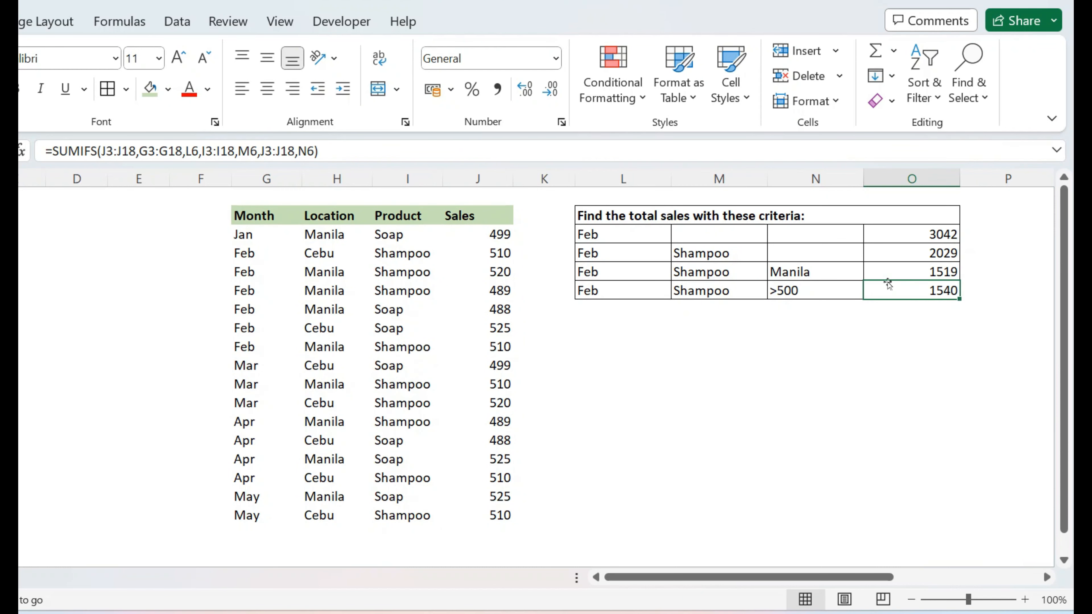
Filter the sales table to Month Feb and Product Shampoo to check the SUMIFS formula in O6
click(626, 293)
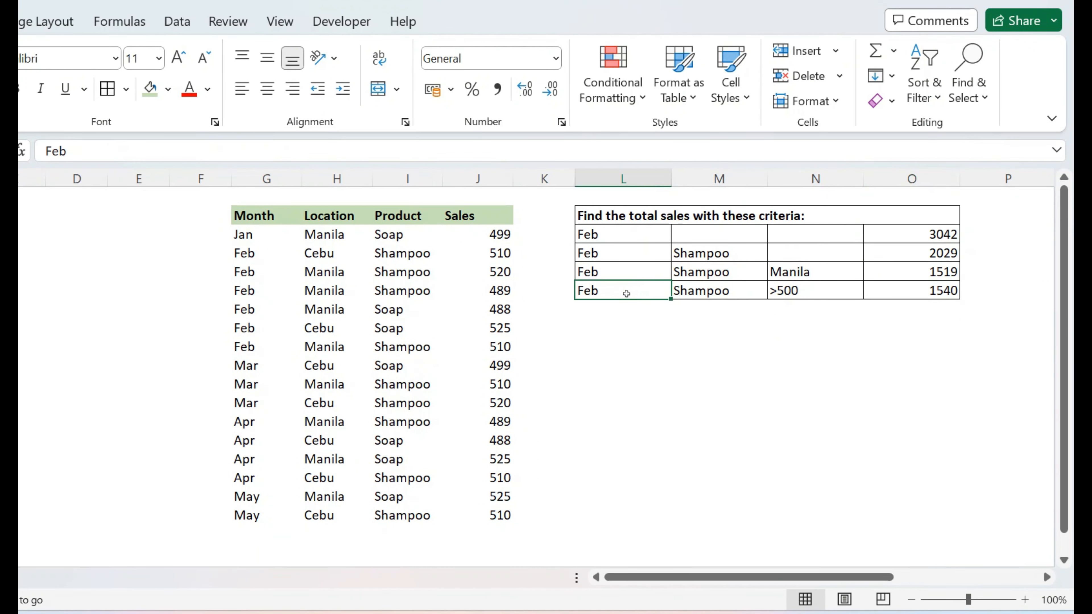
click(743, 290)
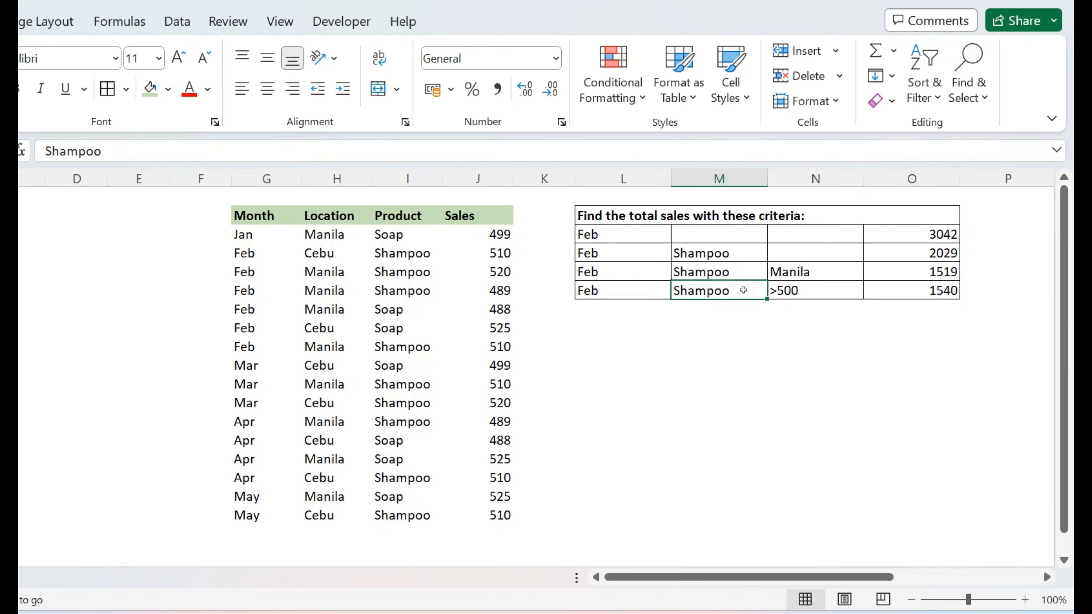
click(835, 290)
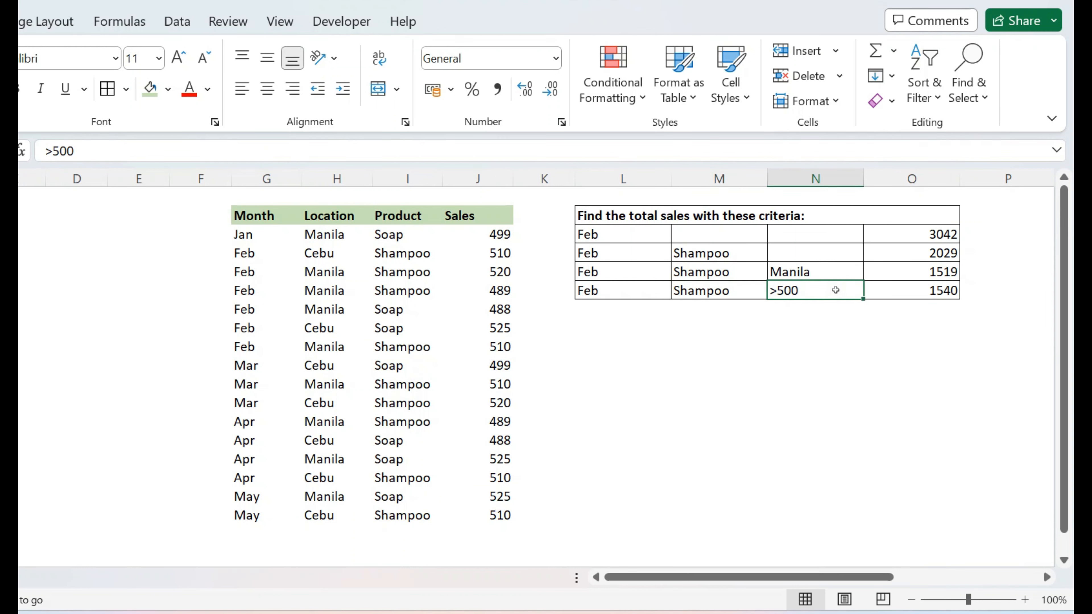
click(279, 216)
key(ctrl+shift+l)
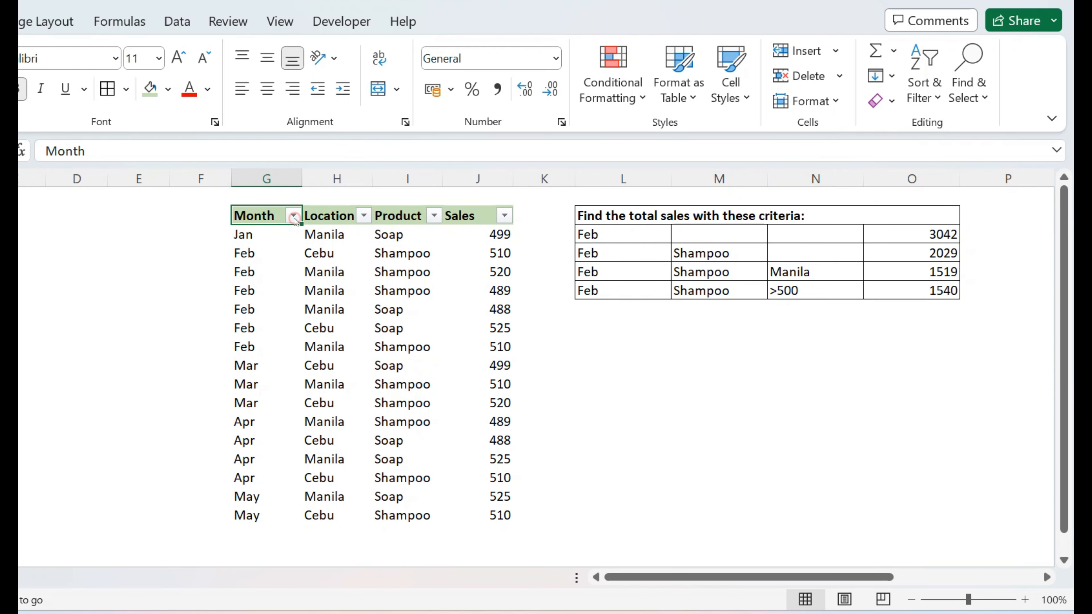
click(294, 215)
click(77, 396)
click(76, 433)
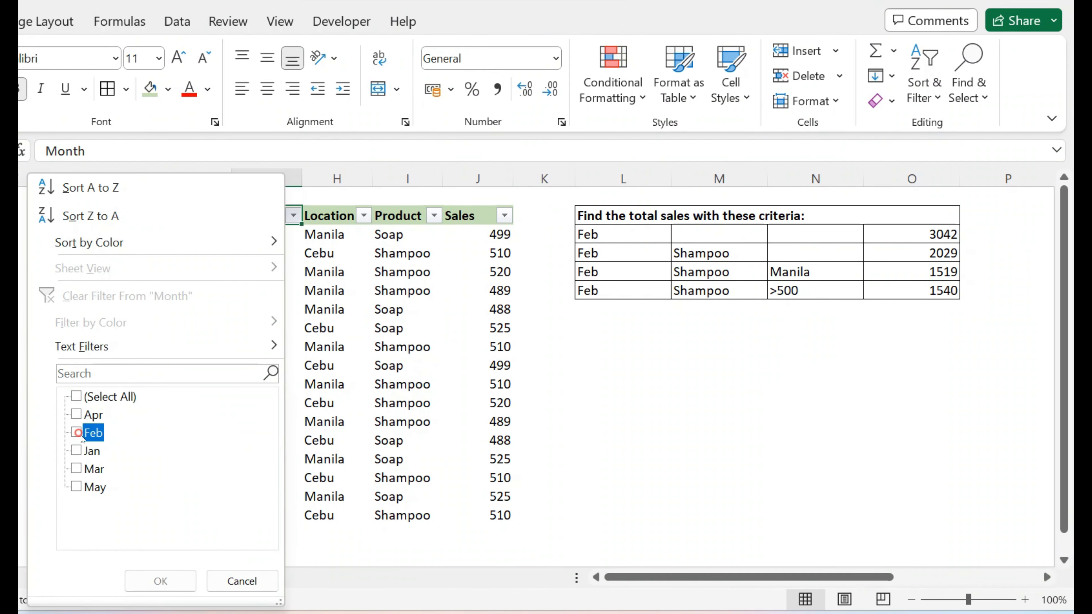
click(144, 579)
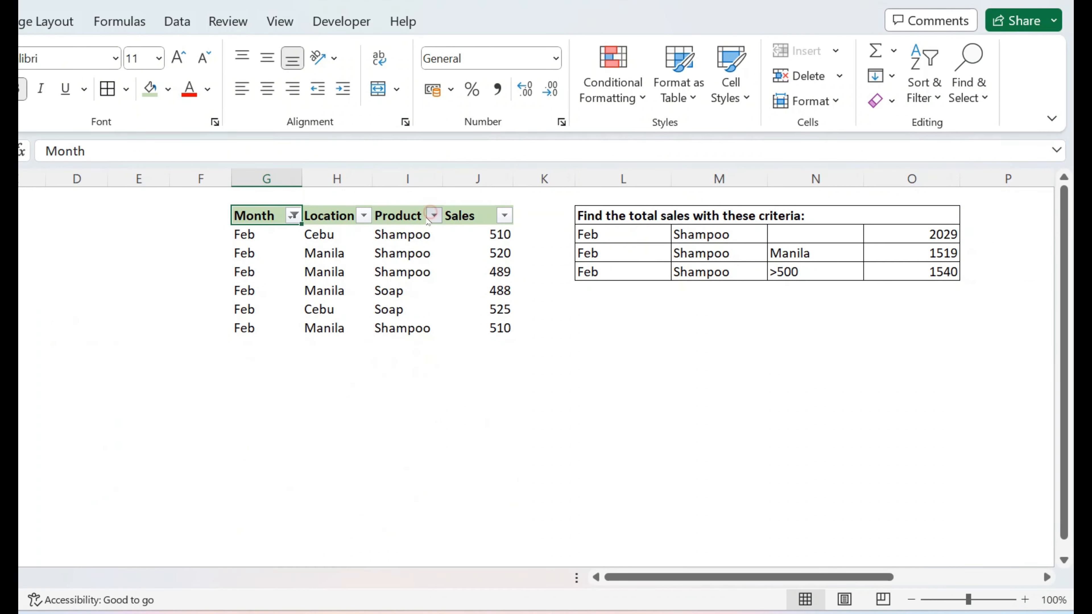
click(435, 215)
click(217, 432)
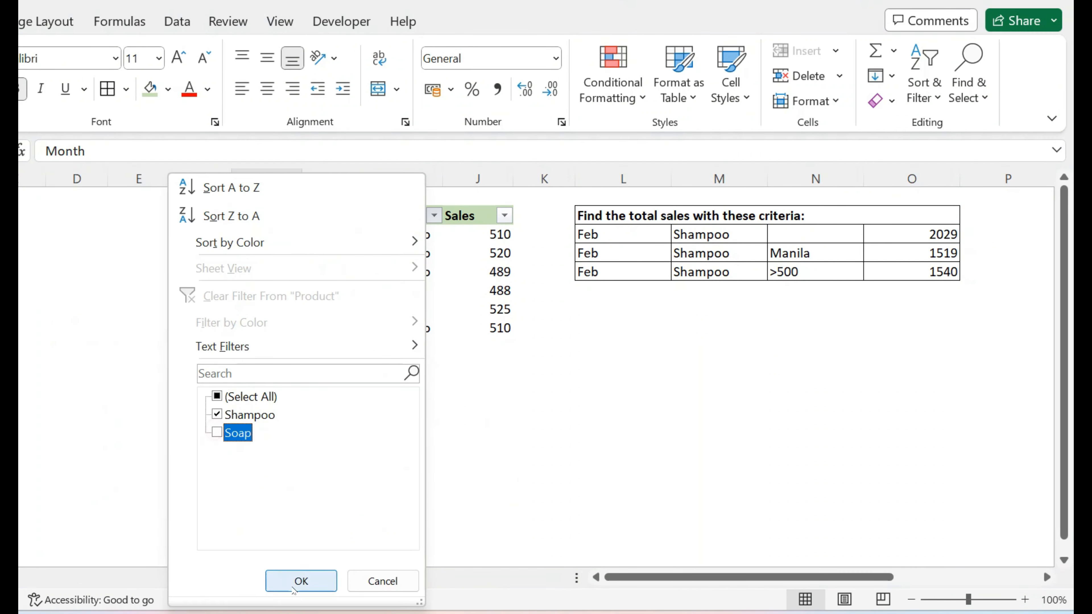
click(300, 582)
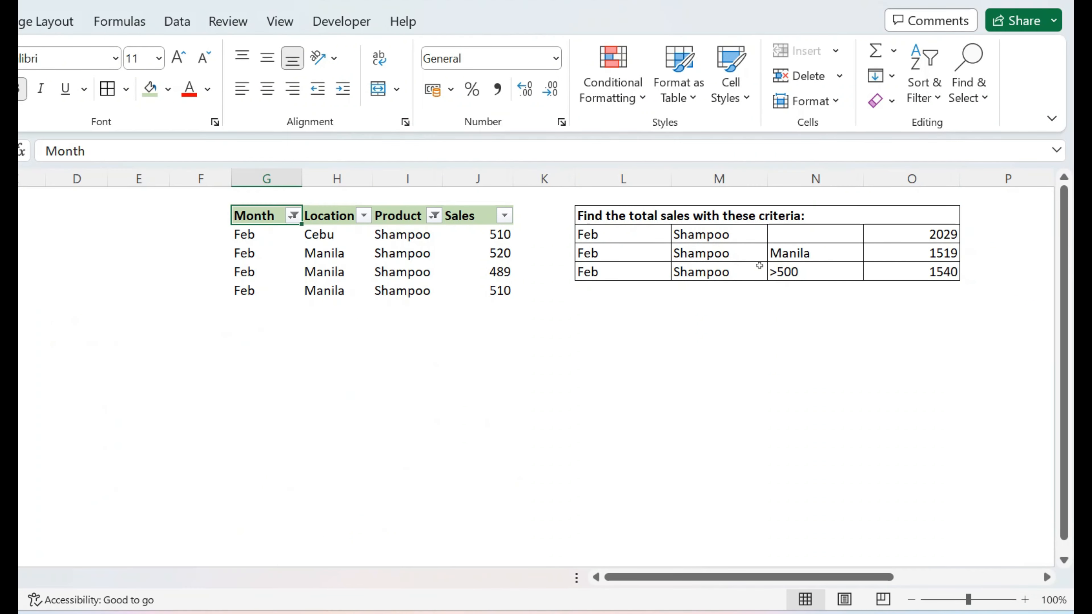
Select the visible Sales values above 500 and compare their sum with the result in O6
click(818, 274)
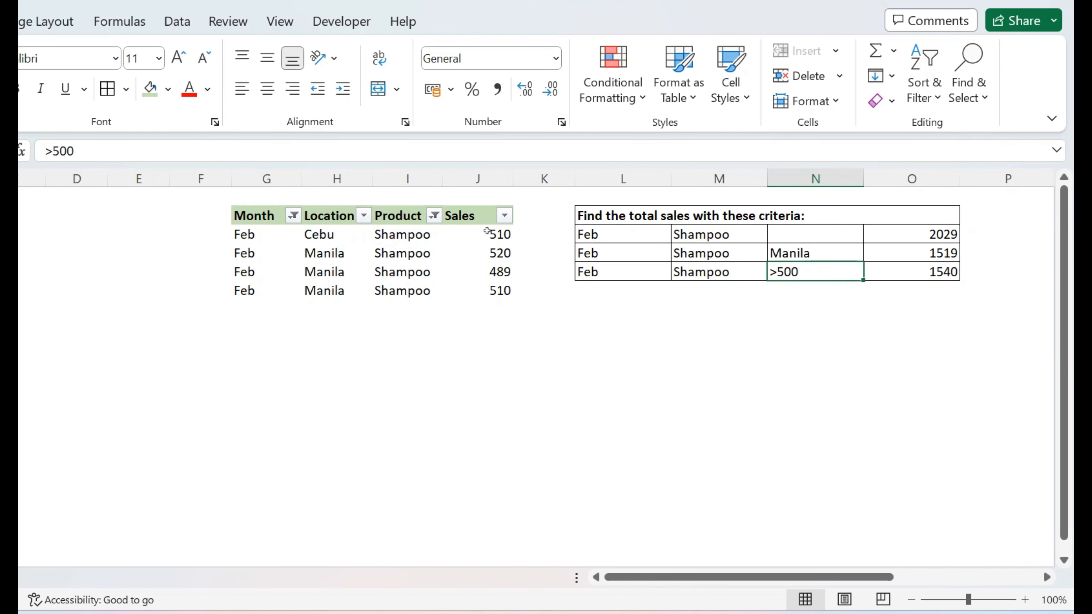
click(487, 232)
ctrl+click(488, 252)
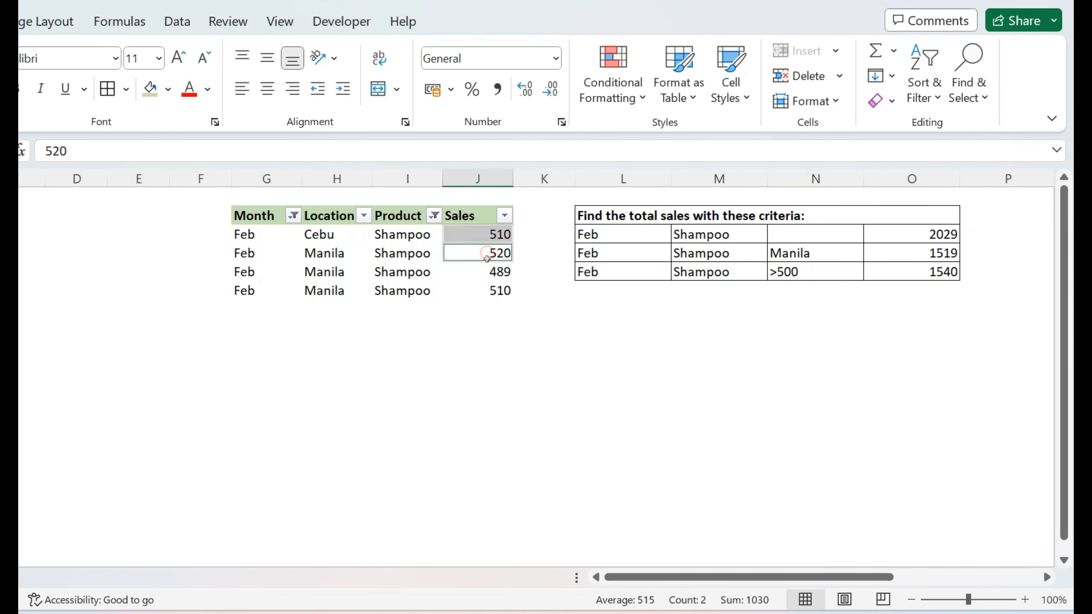
ctrl+click(490, 292)
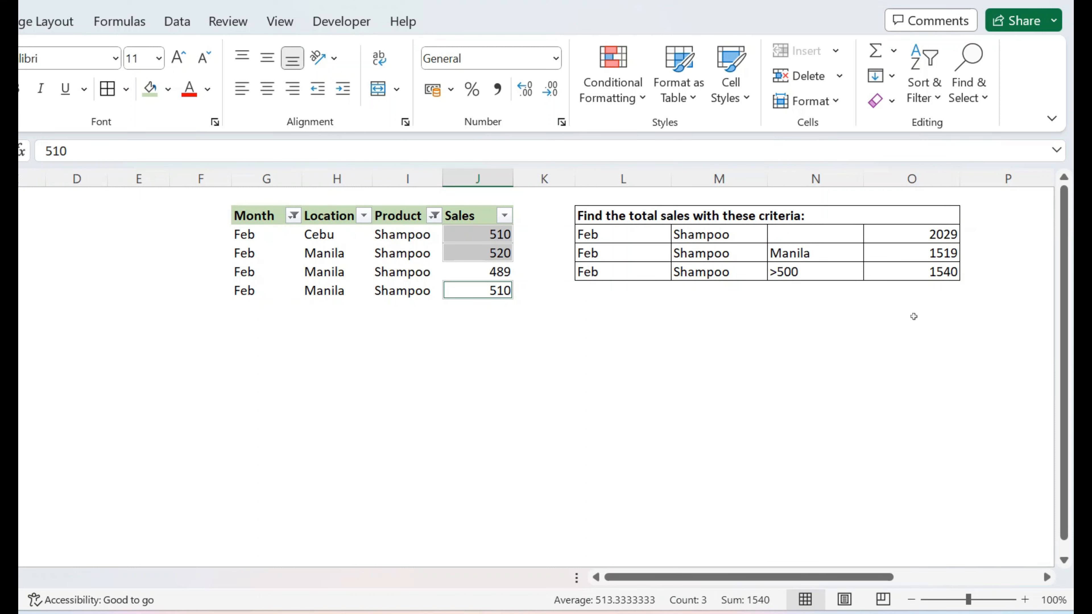
drag(924, 273, 633, 277)
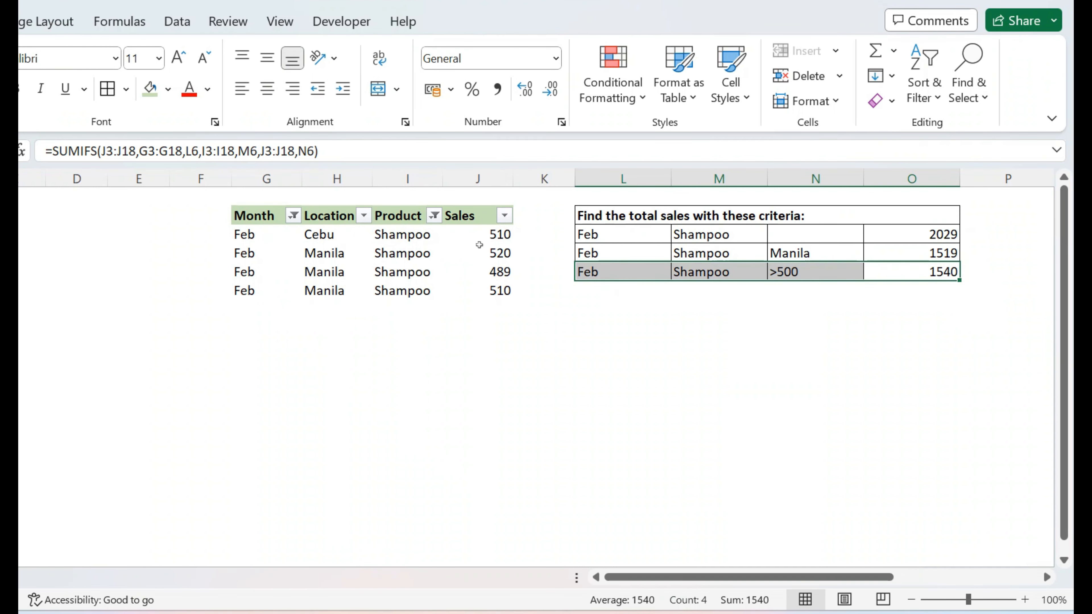
Remove the filters from the sales table and hide columns K through P
click(259, 211)
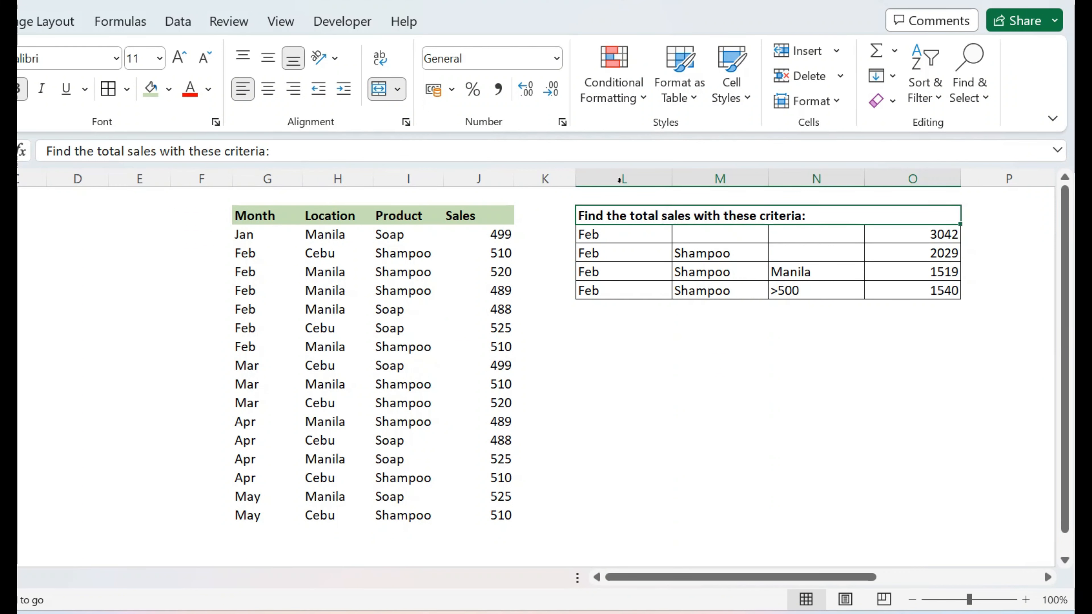
drag(553, 177, 992, 186)
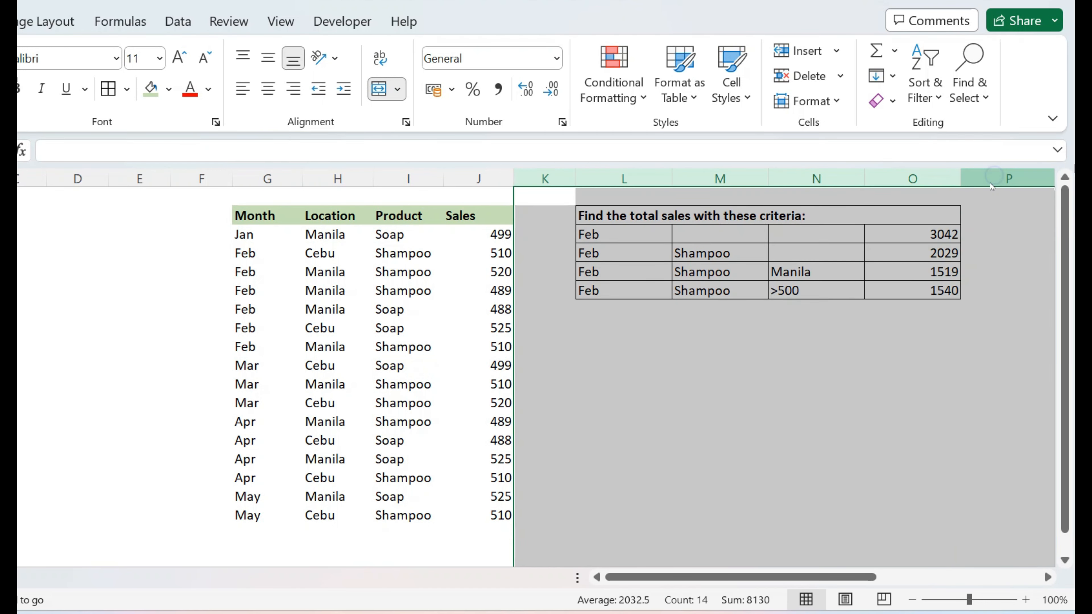
right_click(991, 186)
click(832, 516)
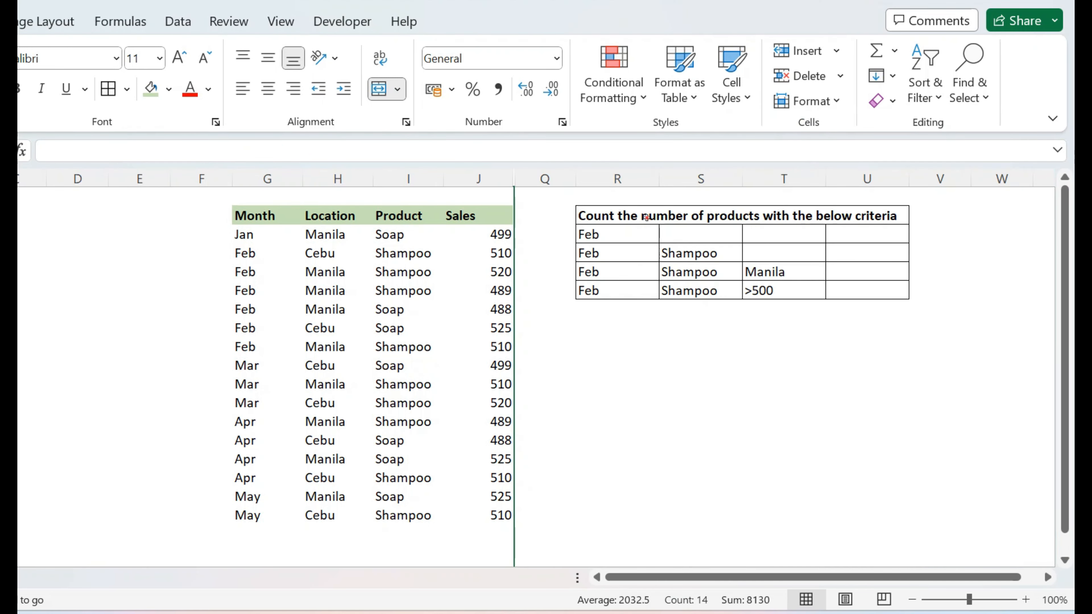
click(646, 218)
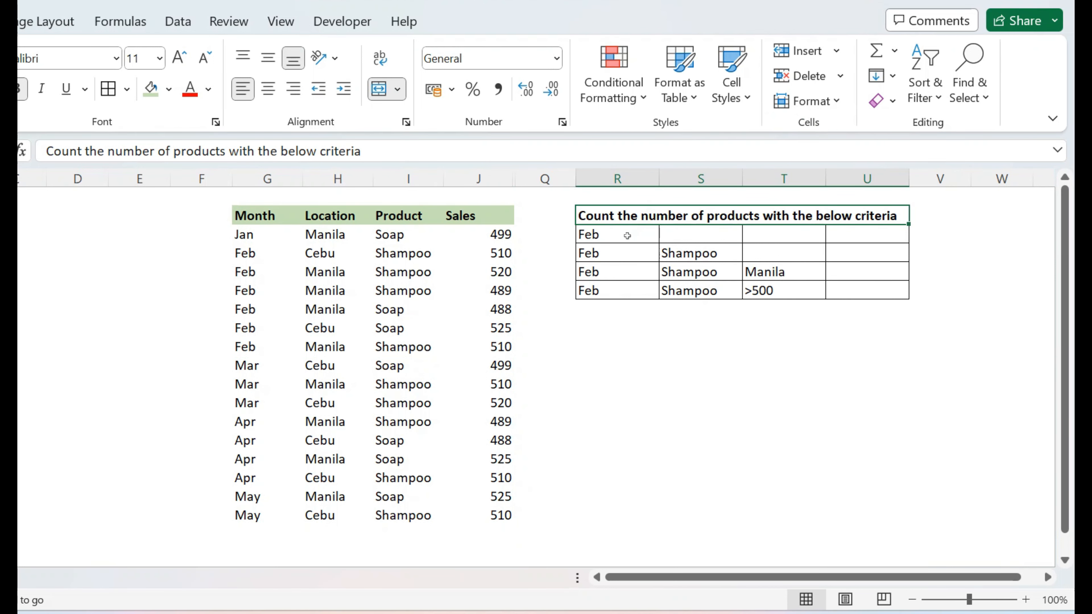
click(873, 238)
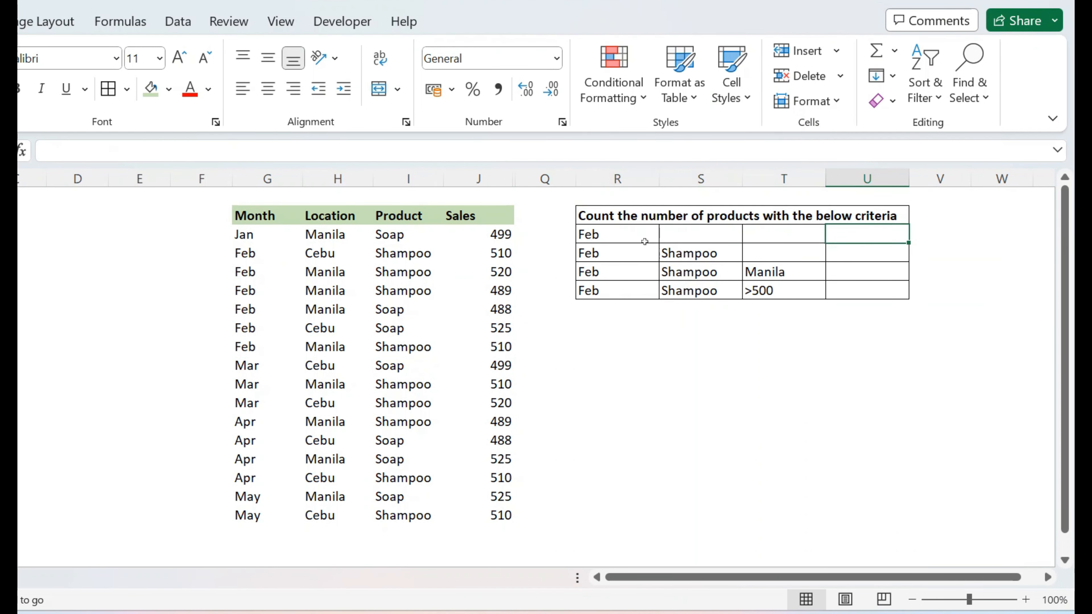
click(631, 232)
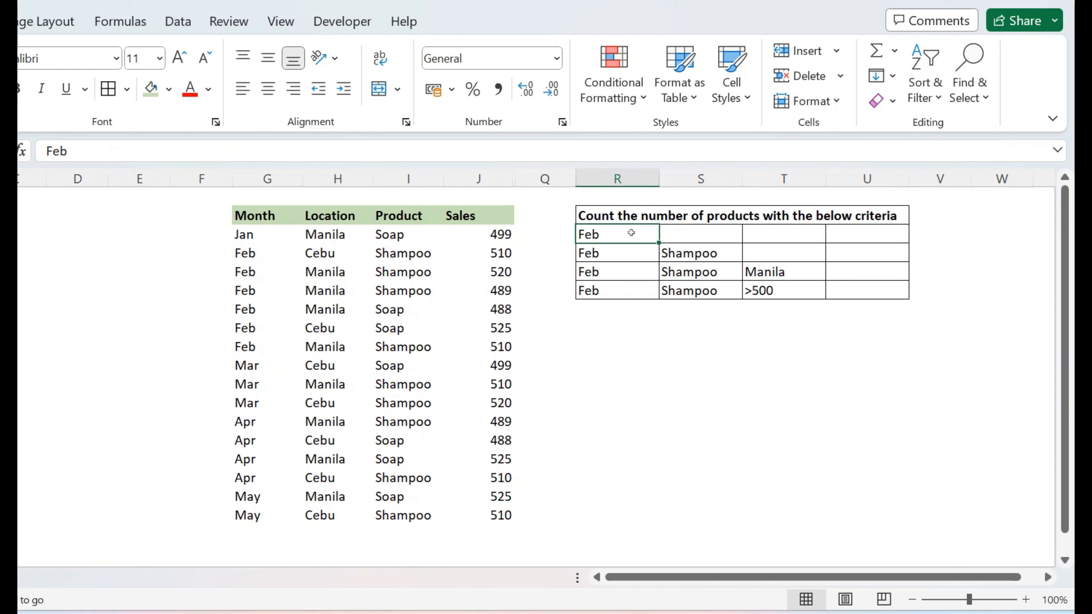
click(849, 236)
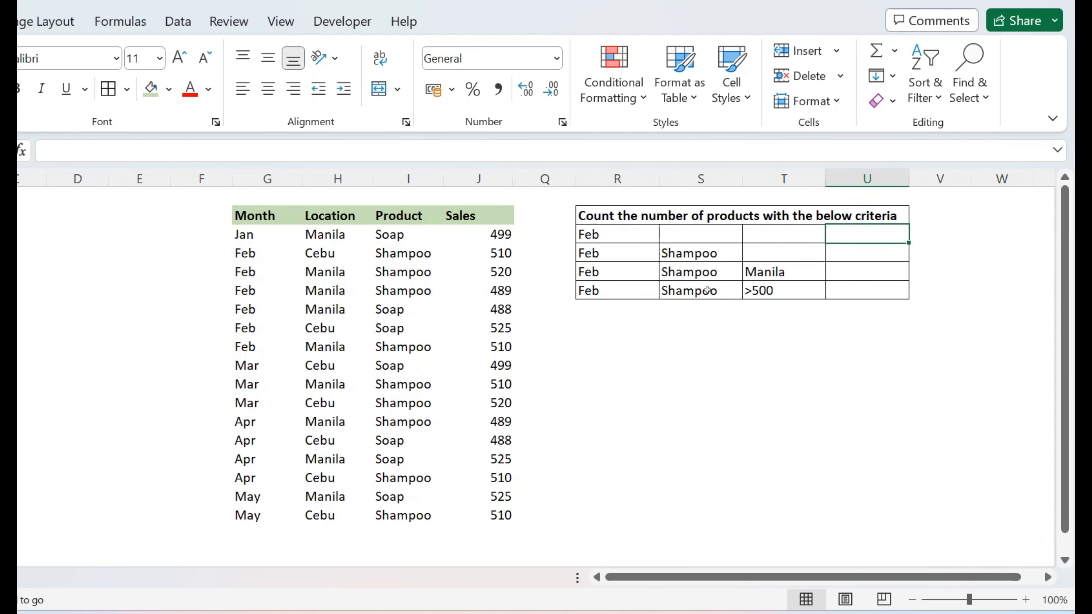
Enter the function names COUNTIF in R8 and COUNTIFS in R9 as notes below the criteria table
click(612, 332)
text(COUNTIF)
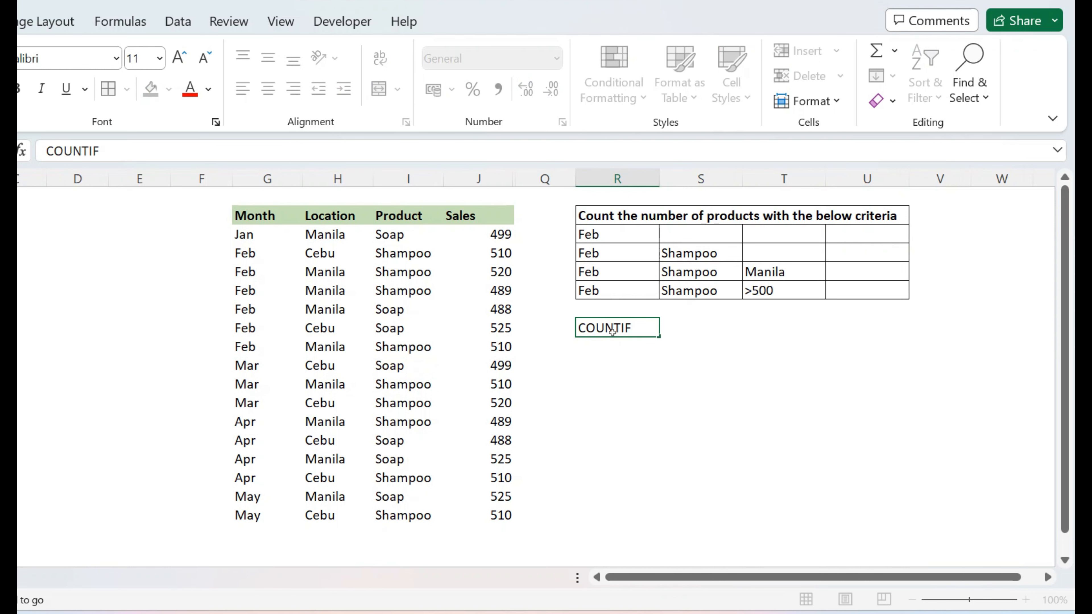
key(Return)
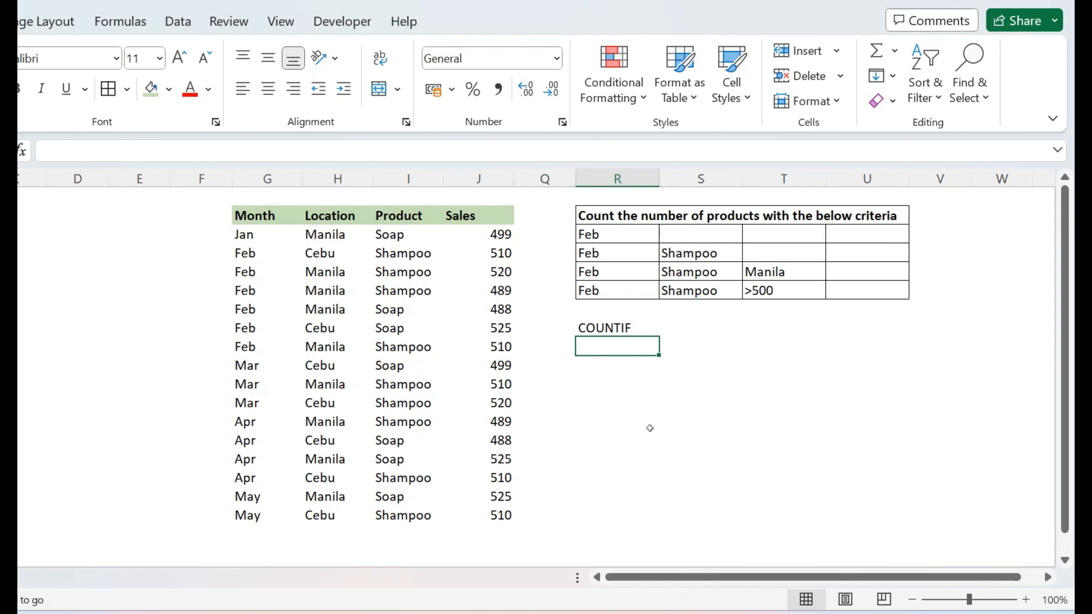
text(COUNT)
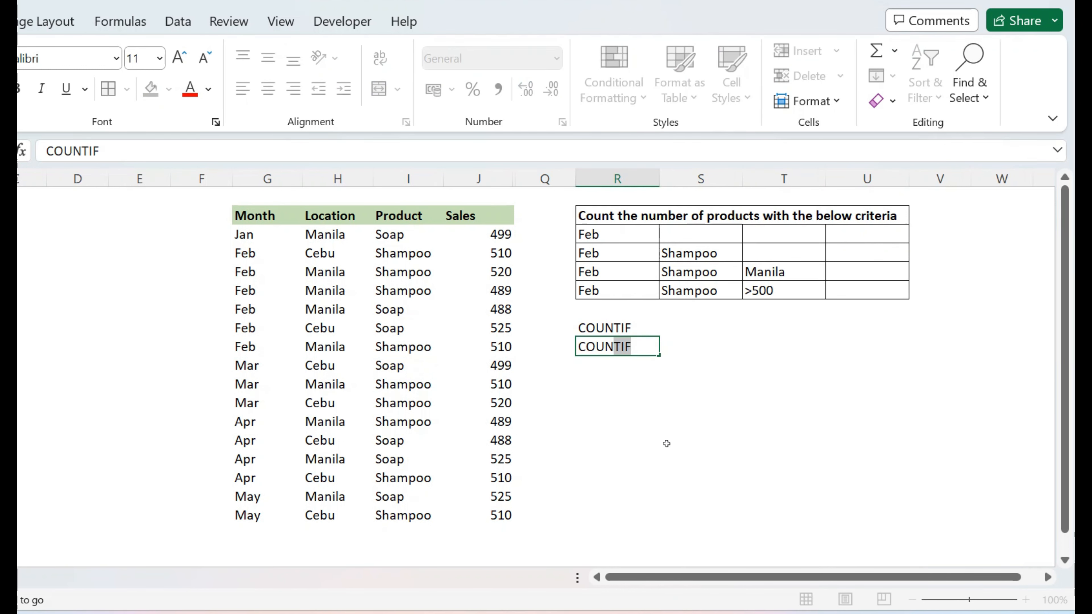
key(Delete)
text(IFS)
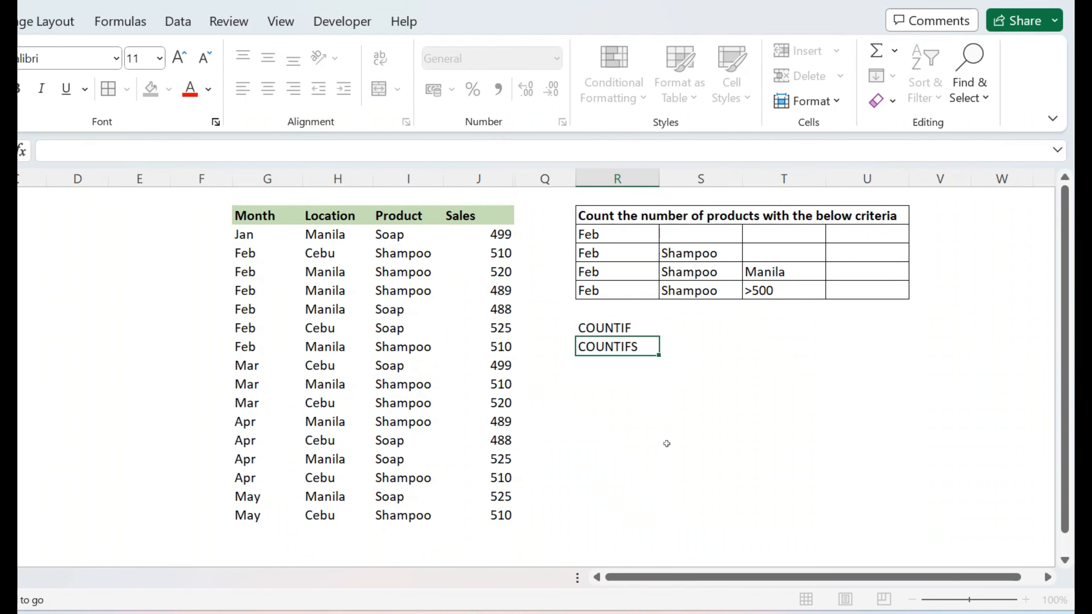
key(Return)
click(639, 351)
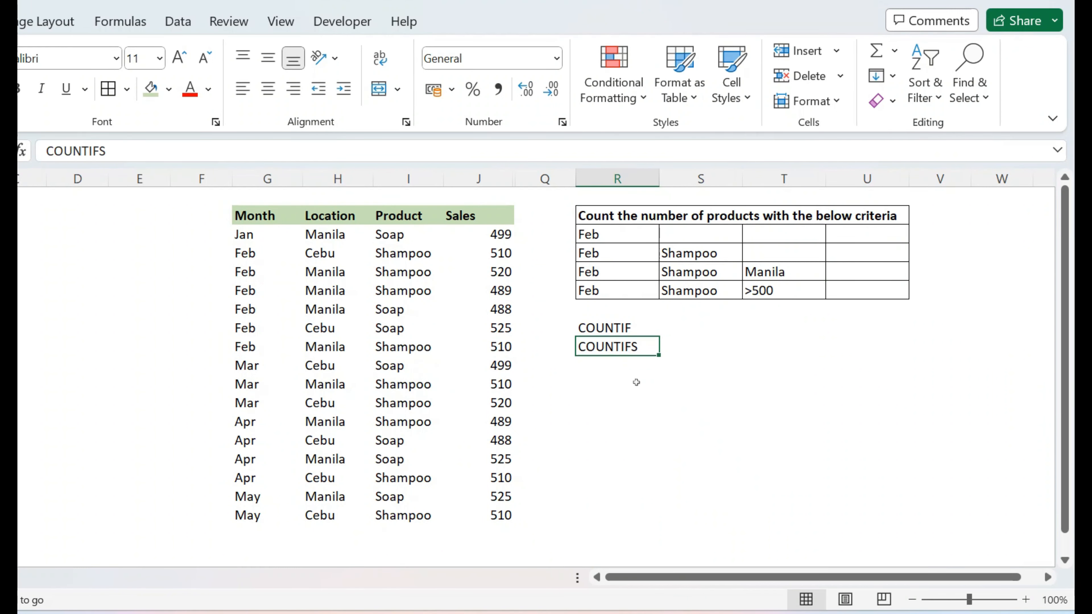
Clear the function-name notes from cells R8:R9
click(598, 327)
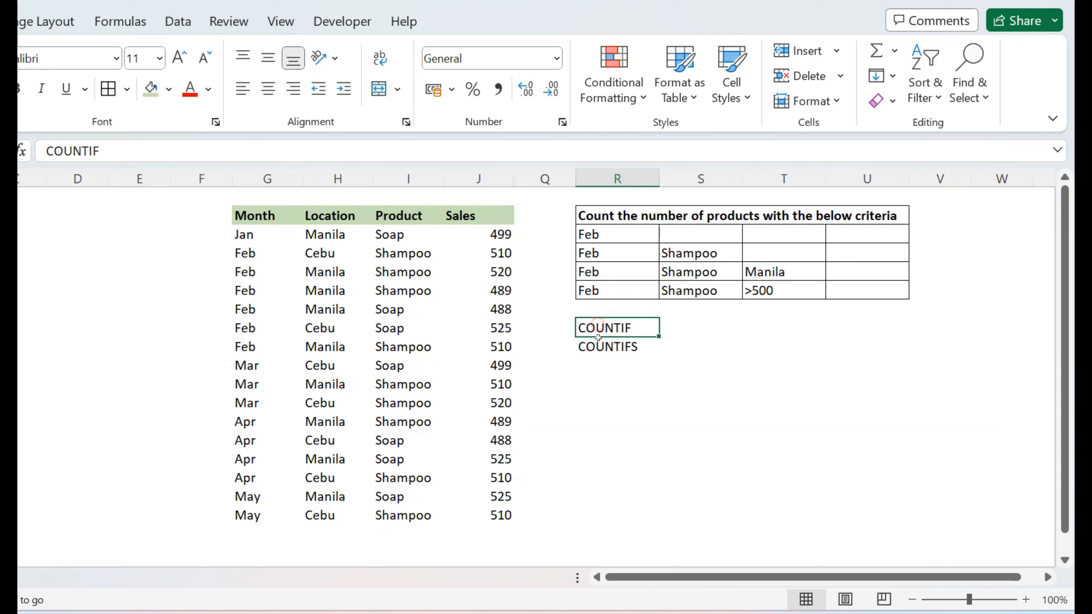
key(shift+Down)
key(Delete)
Count the products for the month in R3 by entering =COUNTIF(G3:G18,R3) in U3
click(631, 235)
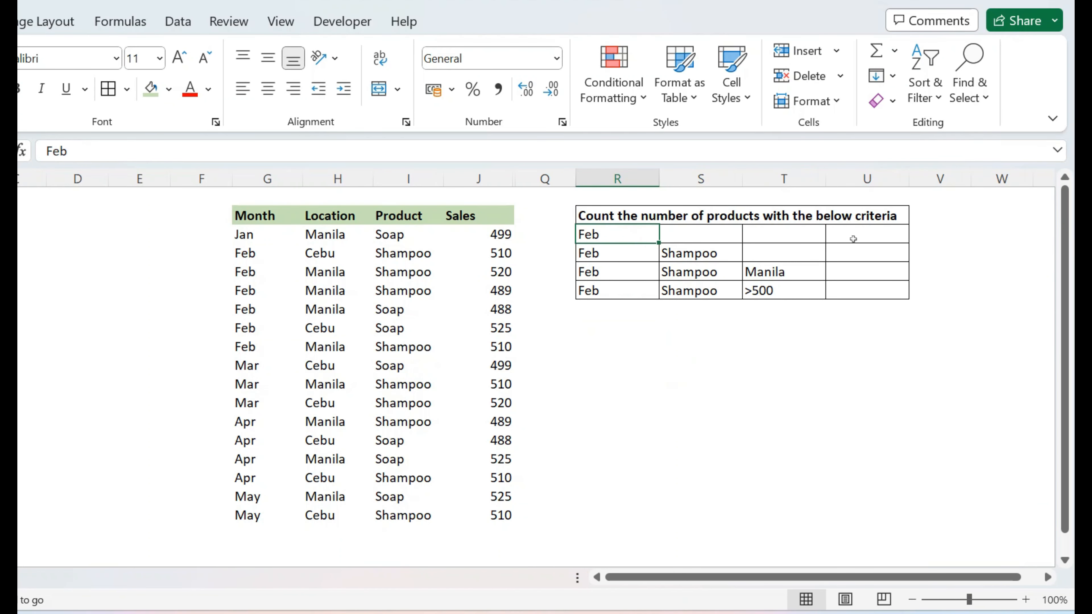
click(876, 235)
text(=COUNTIF)
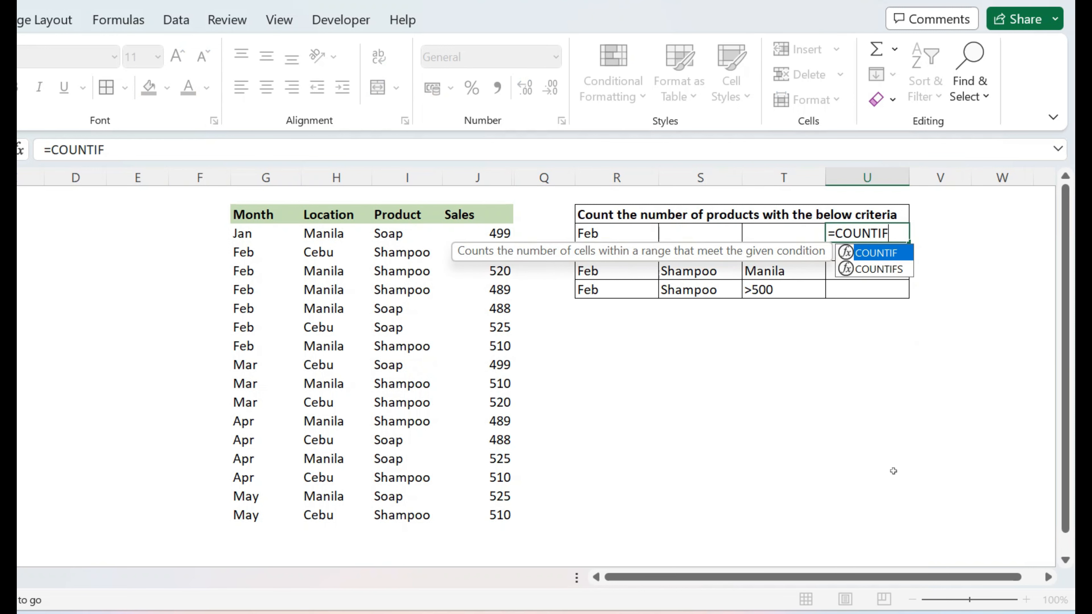
text(()
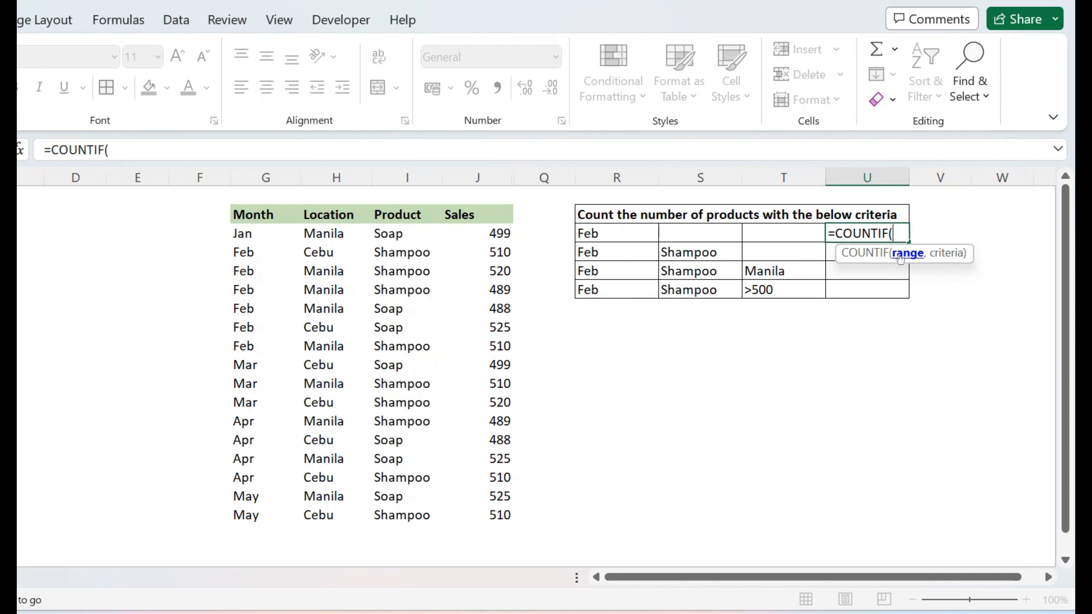
click(256, 234)
drag(269, 437, 264, 512)
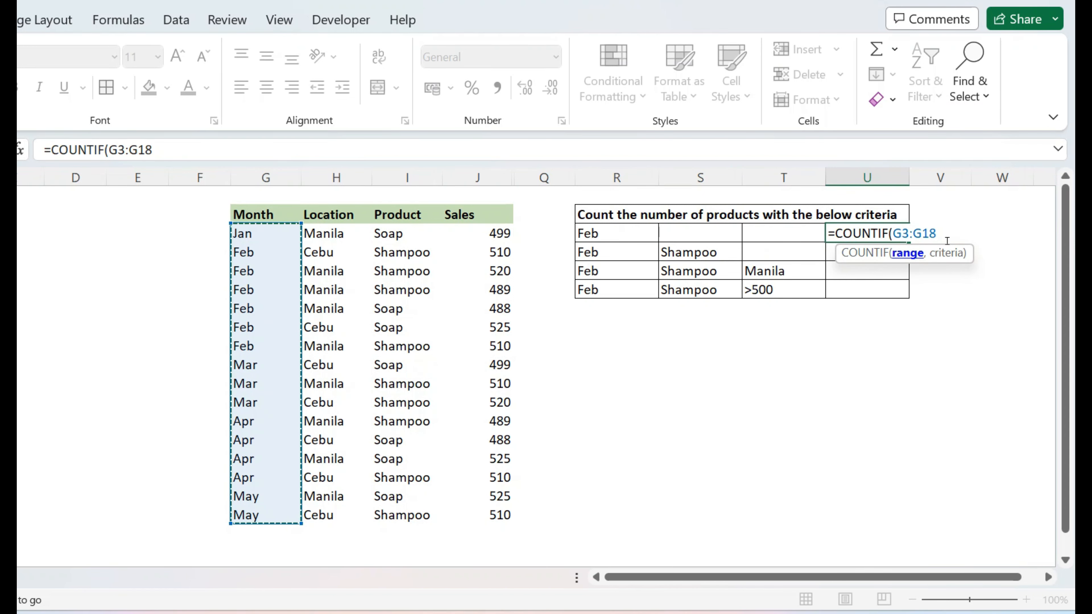
text(,)
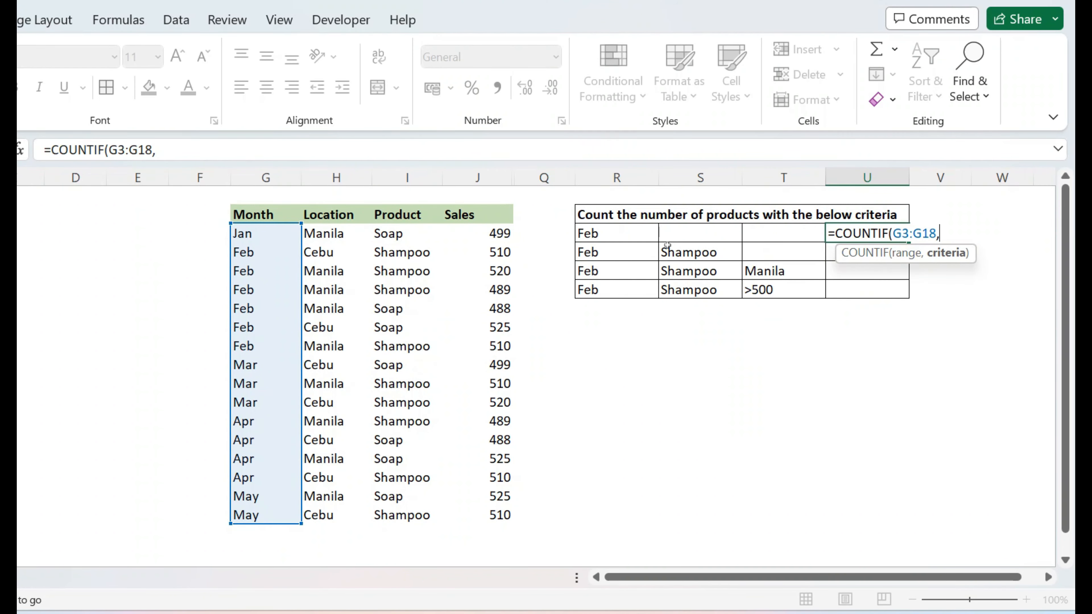
click(616, 231)
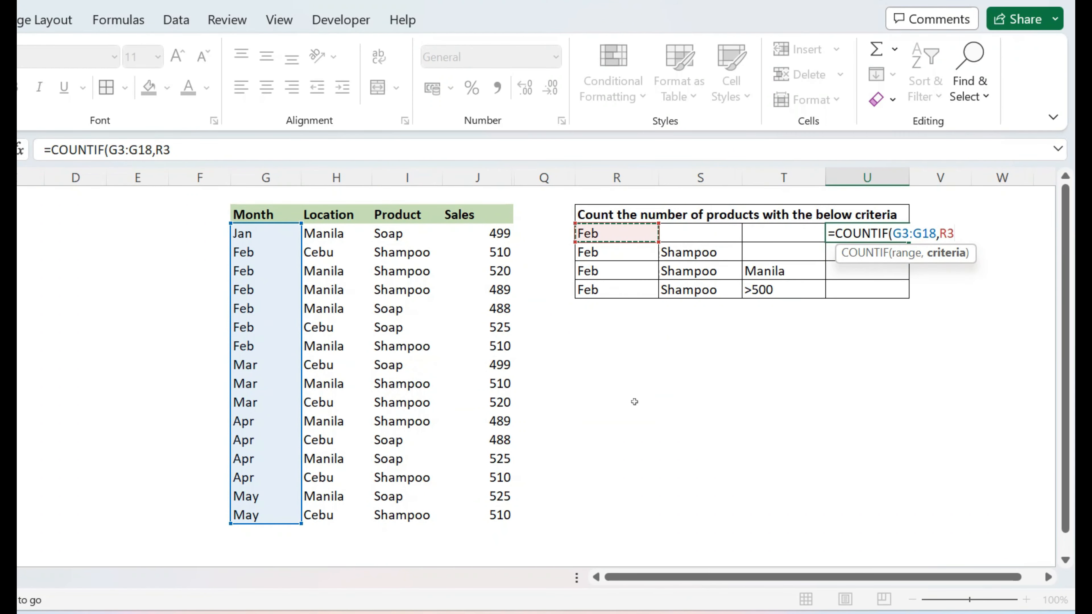
text())
key(Return)
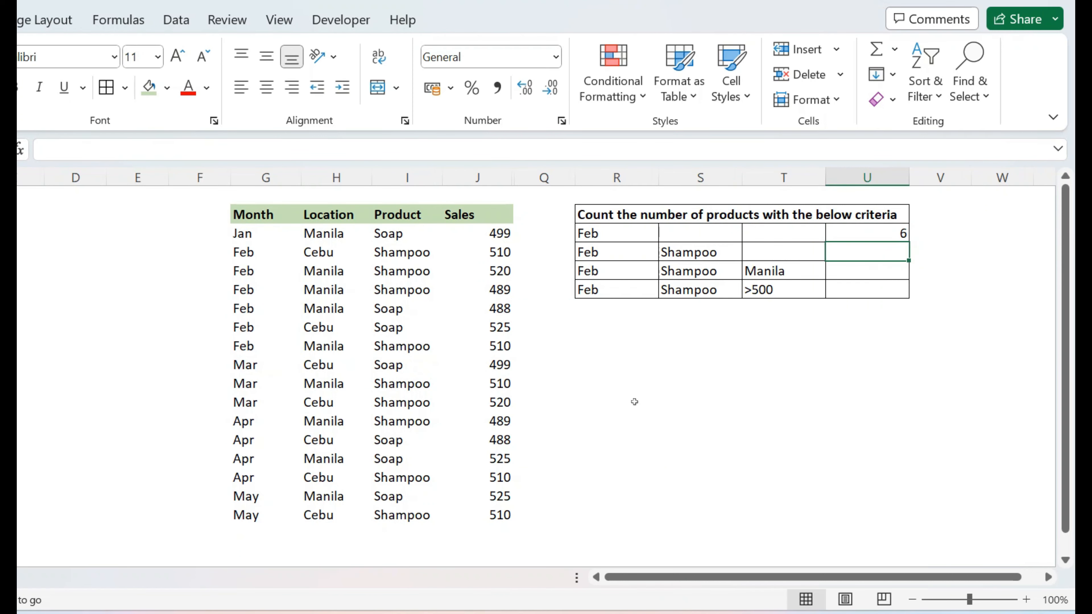
Check the COUNTIF result in U3 by temporarily filtering the sales table to Month Feb and counting the visible month cells
click(873, 230)
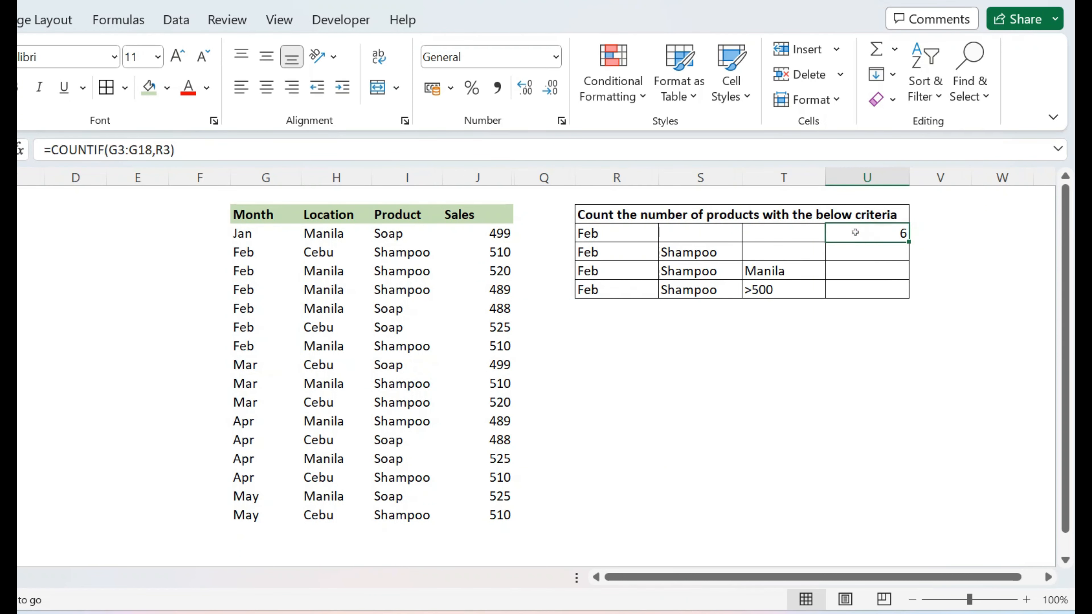
click(624, 237)
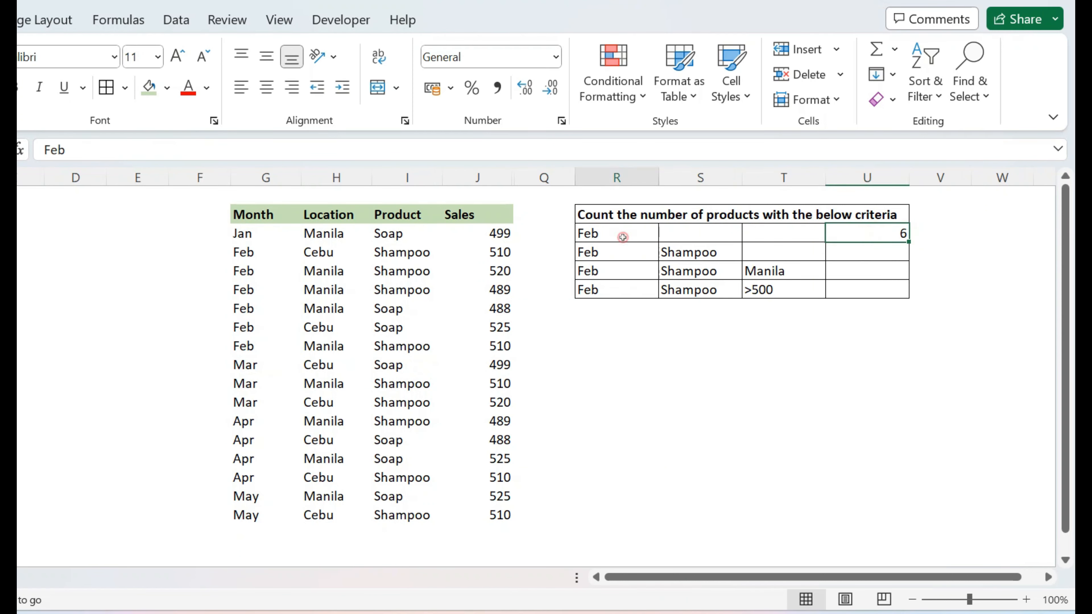
click(266, 211)
key(ctrl+shift+l)
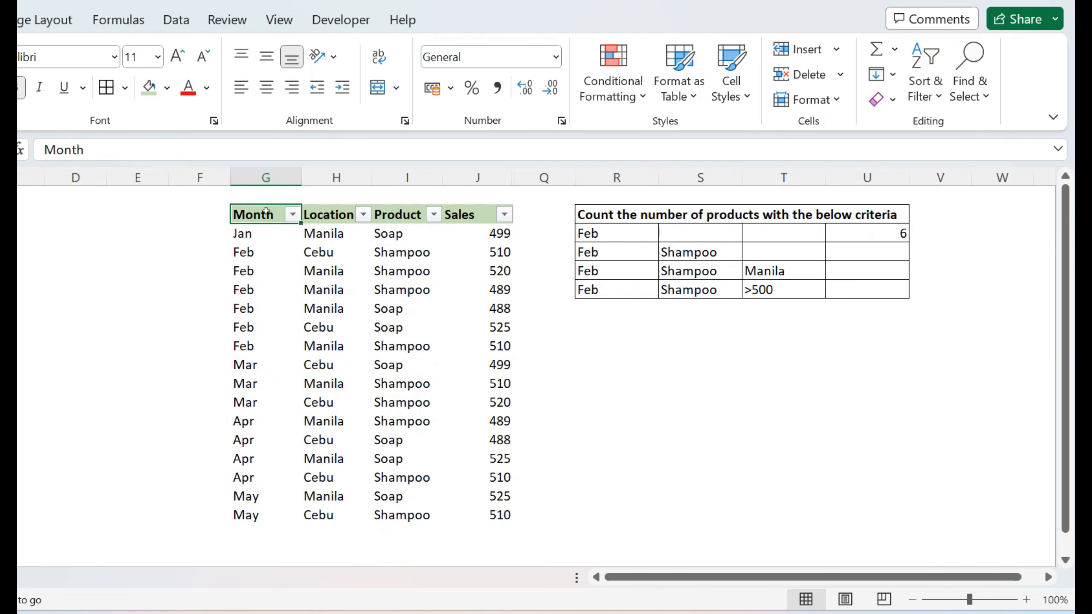
click(292, 214)
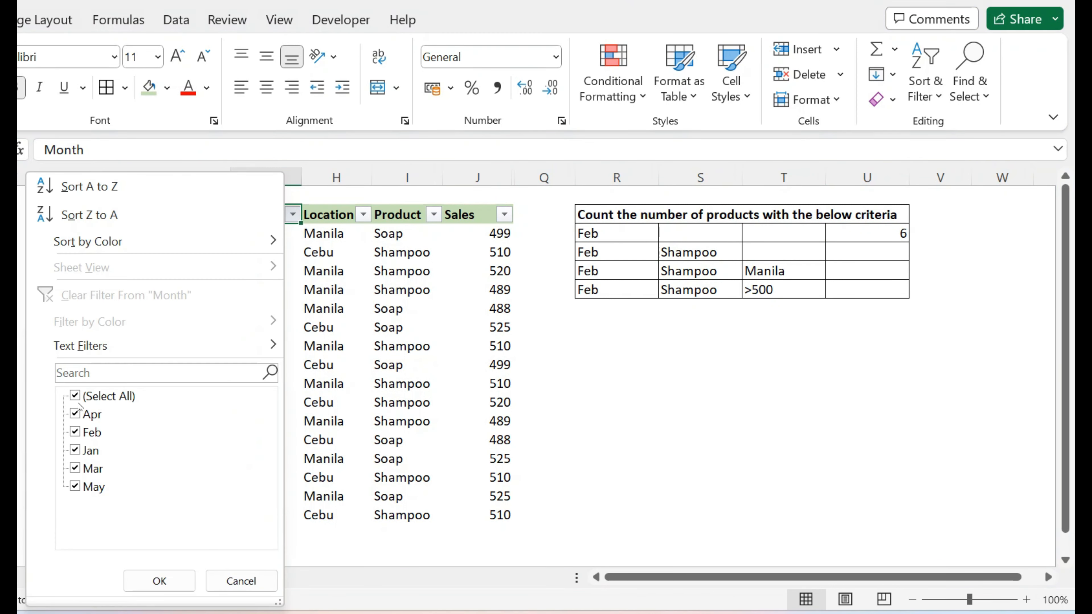
click(76, 396)
click(78, 432)
click(159, 581)
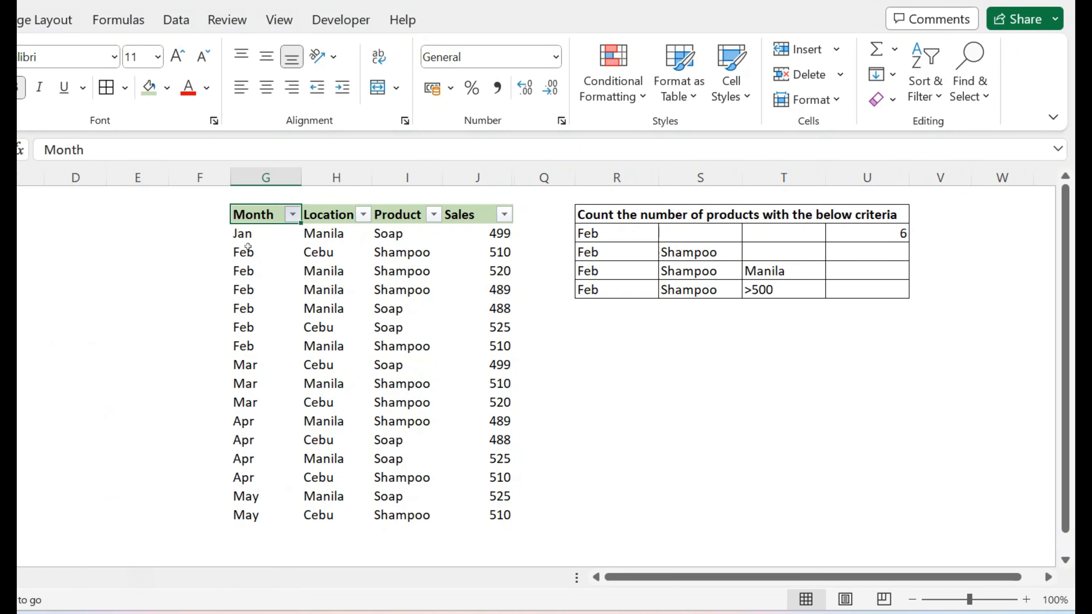
drag(259, 233, 250, 328)
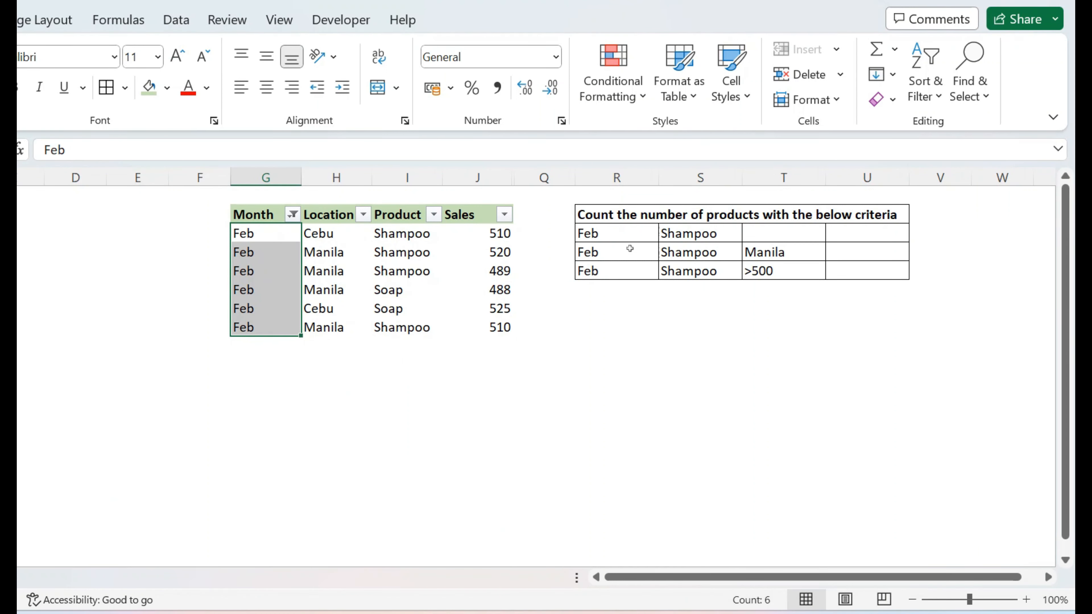
click(293, 214)
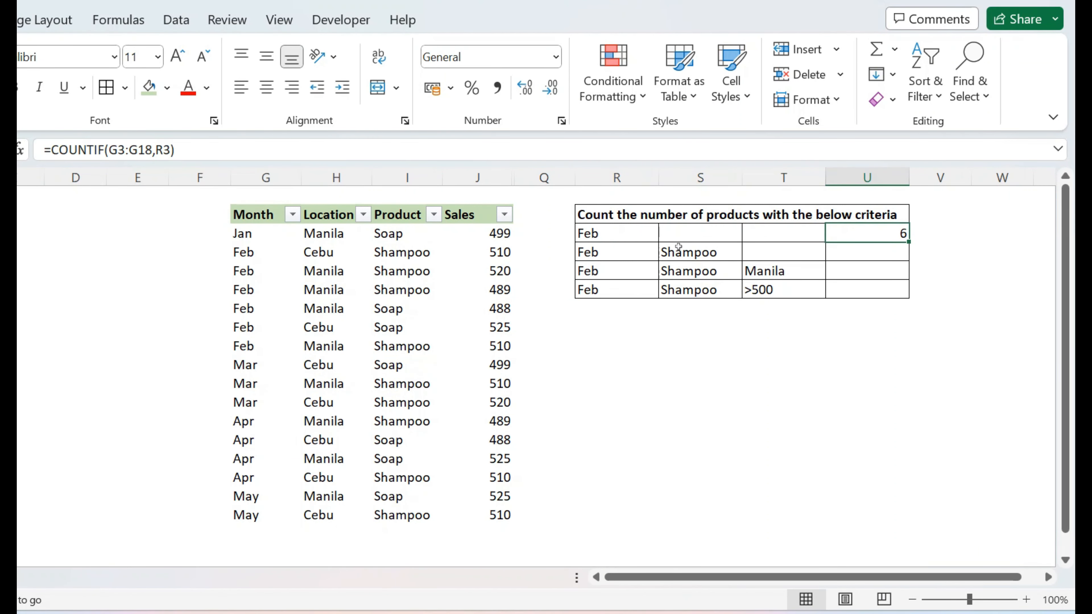
Start a COUNTIFS formula in U4 with the Month range G3:G18 and criterion R4
drag(619, 254, 712, 253)
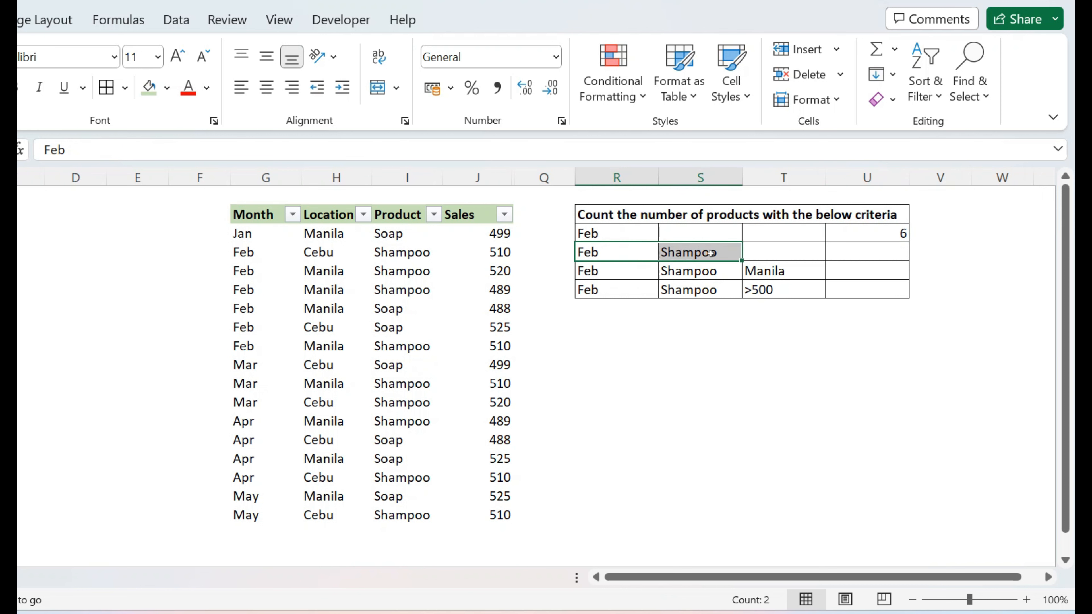
click(856, 254)
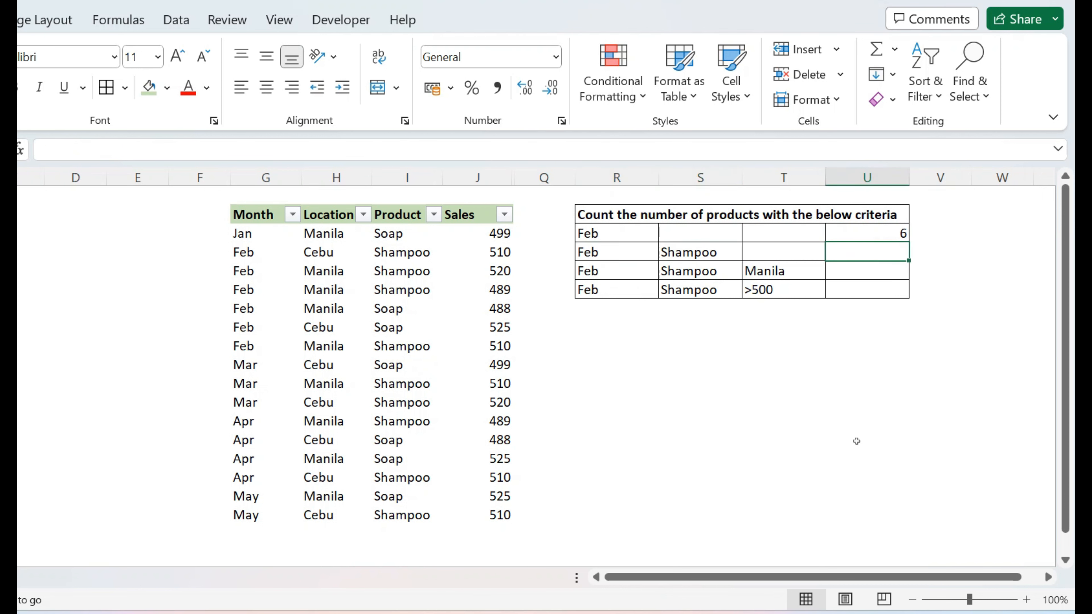
text(=COUN)
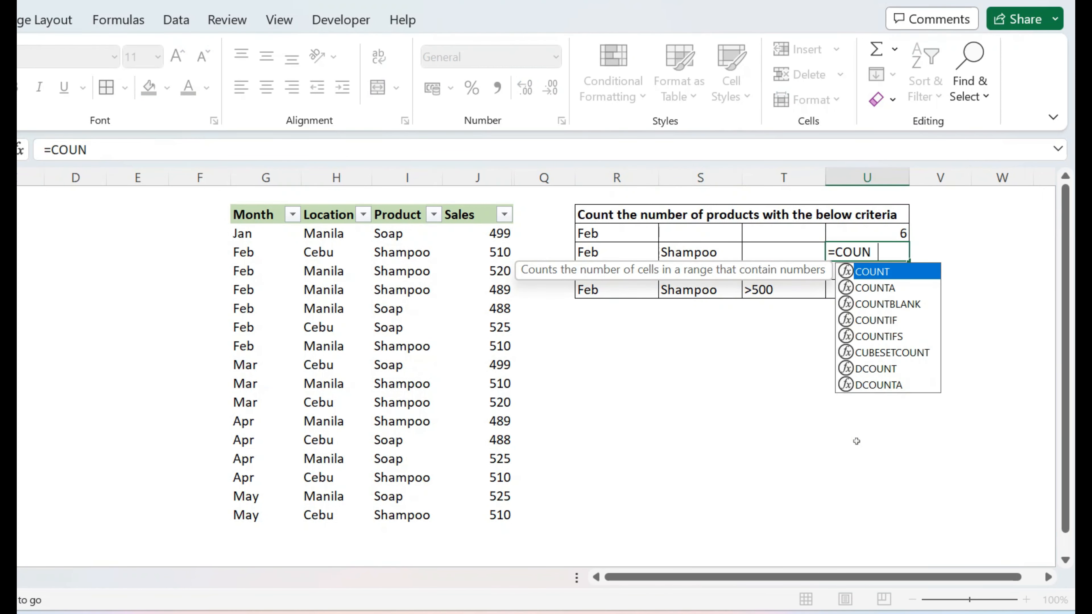
text(TIFS()
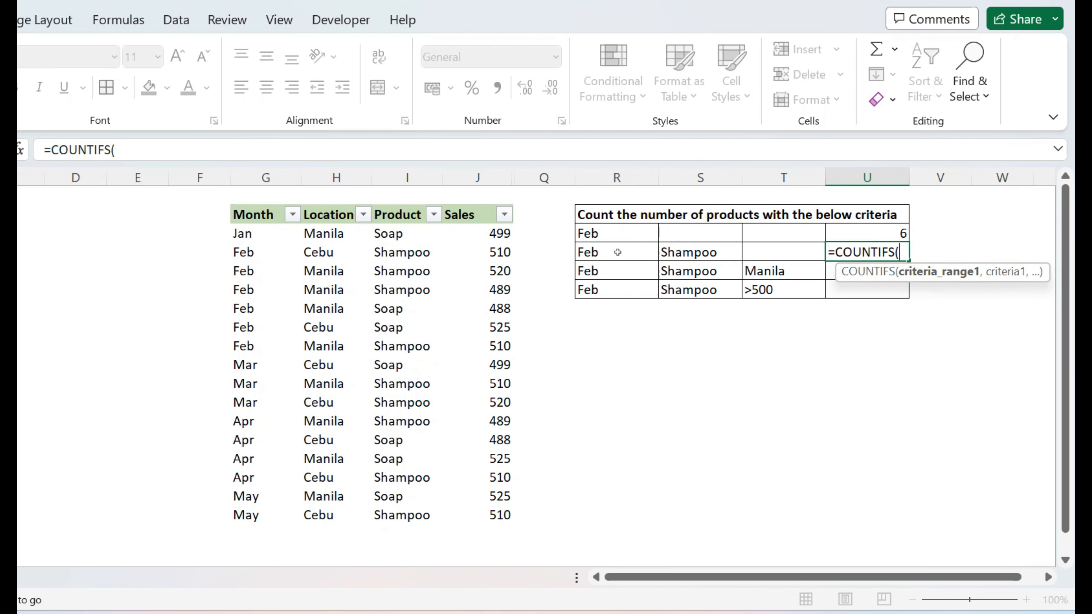
click(279, 236)
drag(279, 262, 262, 516)
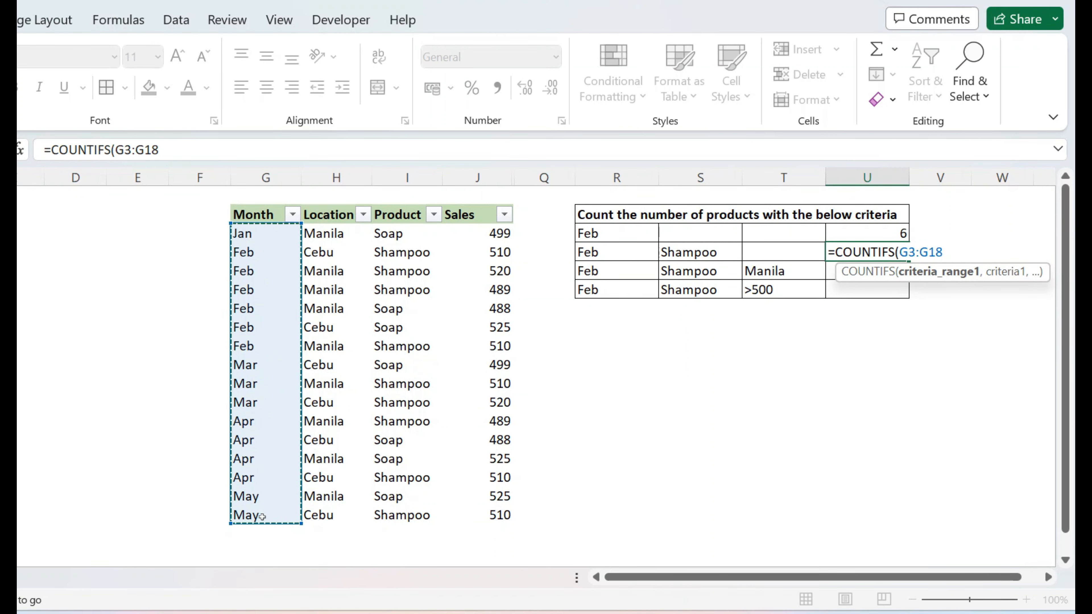
text(,)
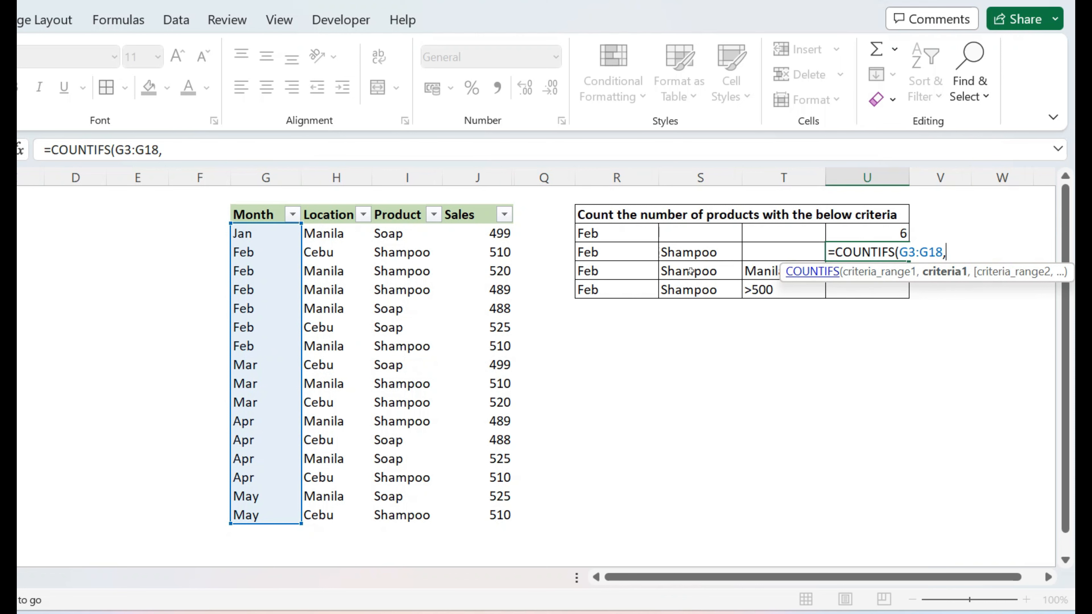
click(598, 252)
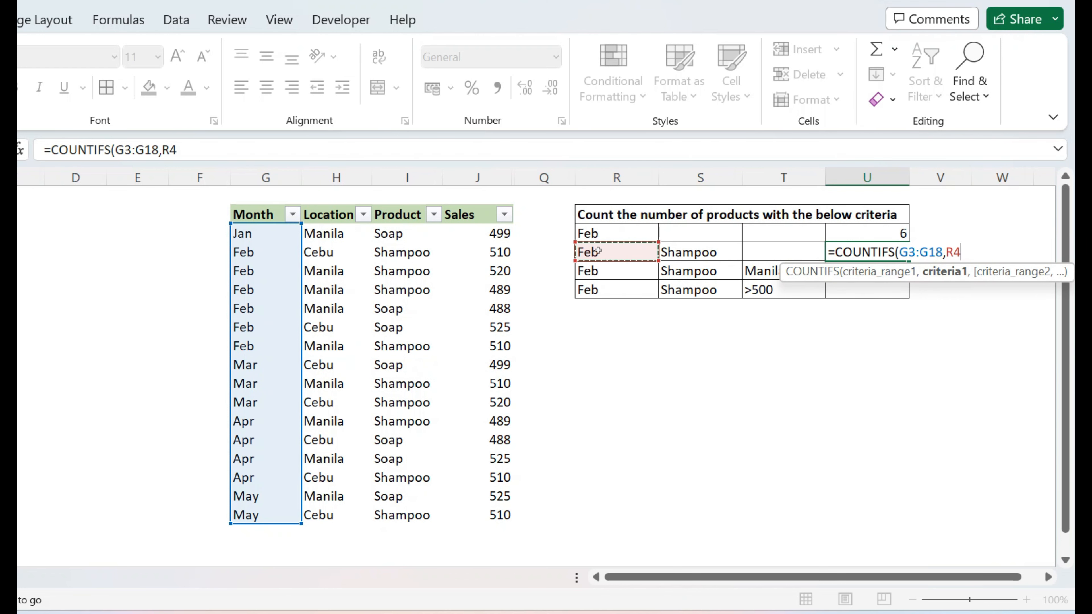
Complete the COUNTIFS formula in U4 with the Product range I3:I18 and criterion S4
text(,)
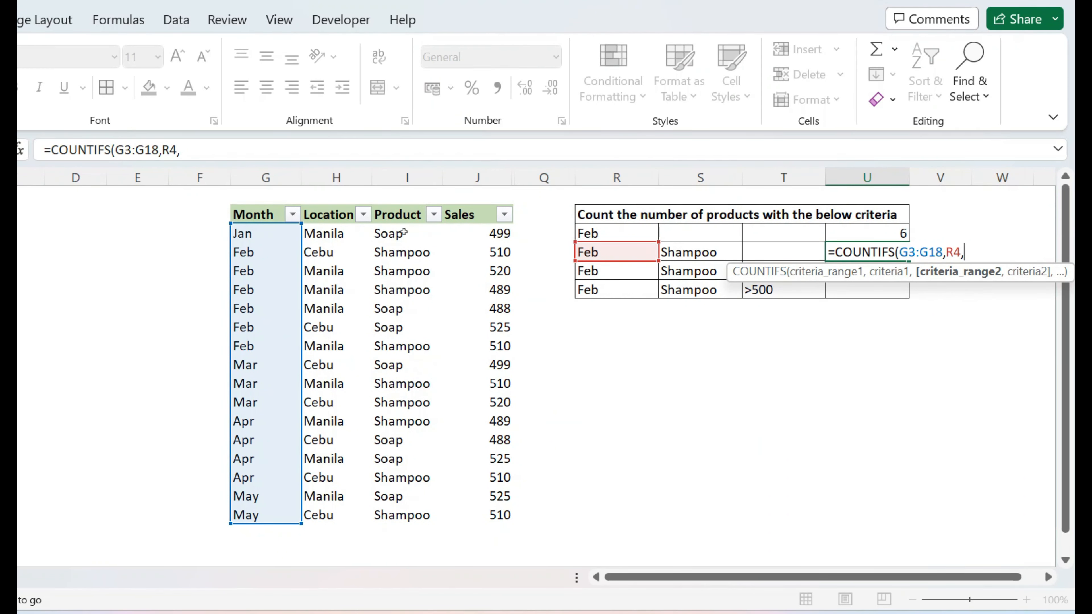
drag(403, 232, 412, 515)
text(,)
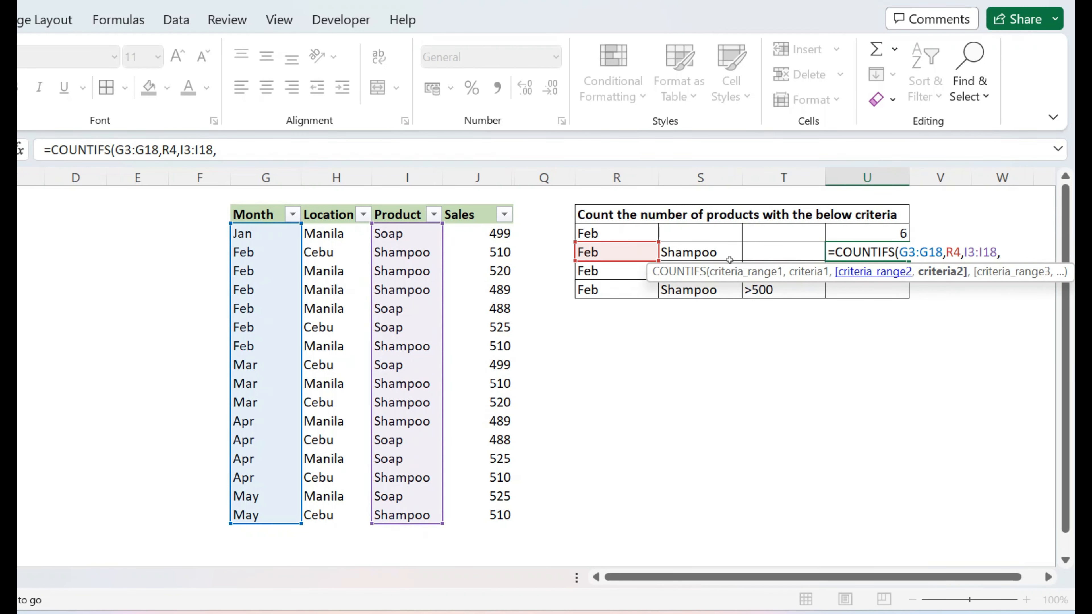
click(712, 253)
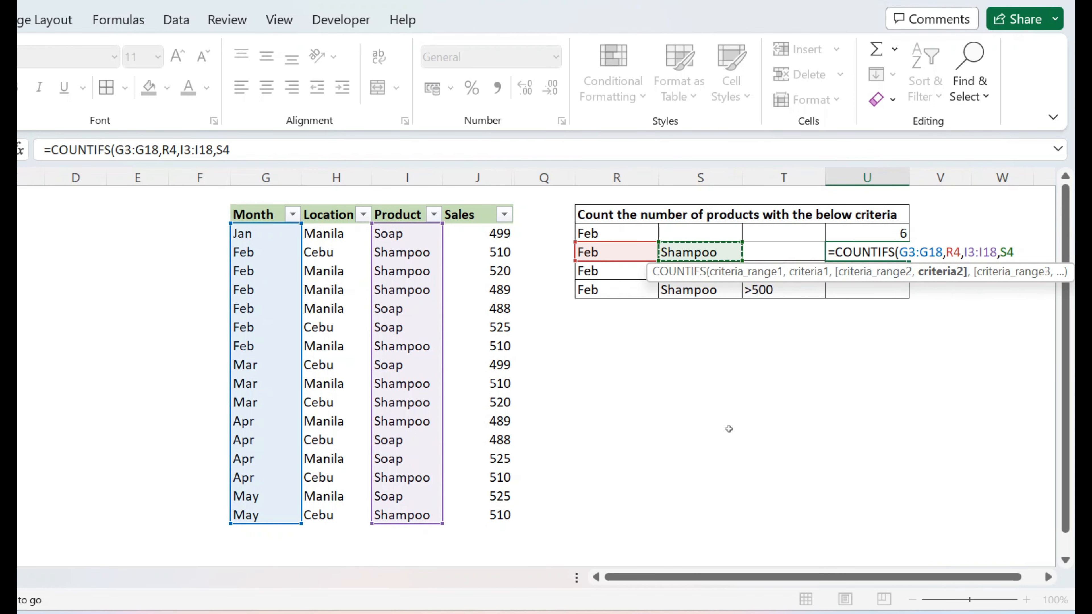
text())
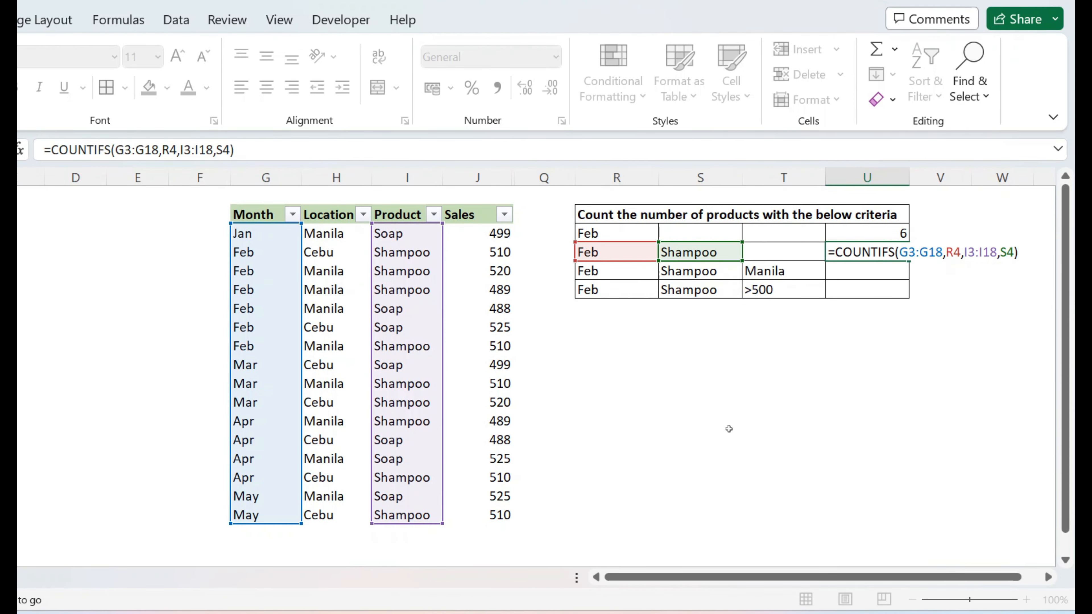
key(Return)
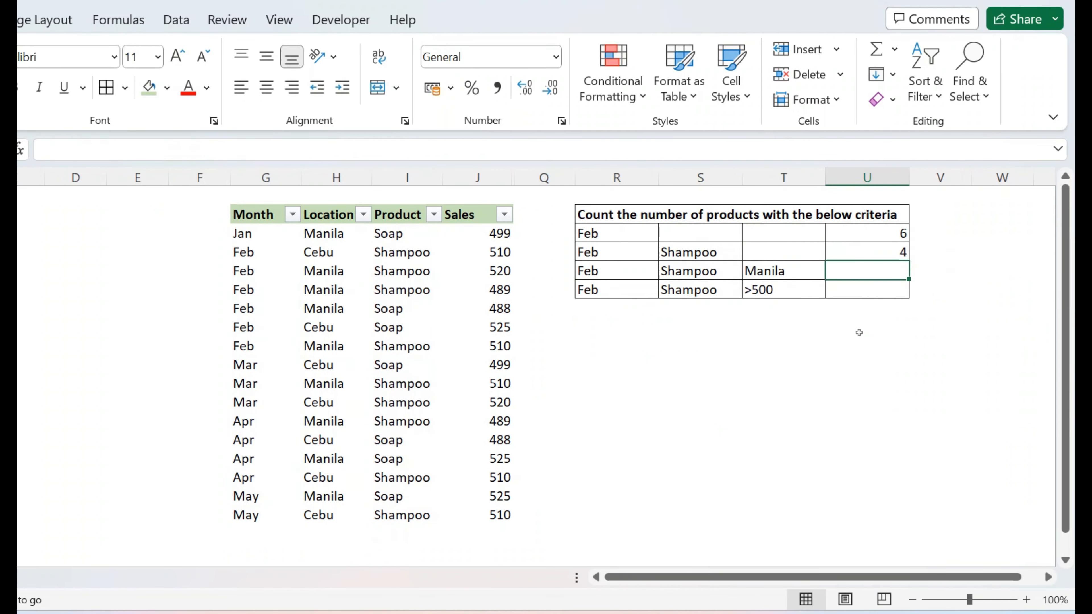
Review the U4 formula and its criteria cells, and filter the sales table's Month column to Feb
click(860, 252)
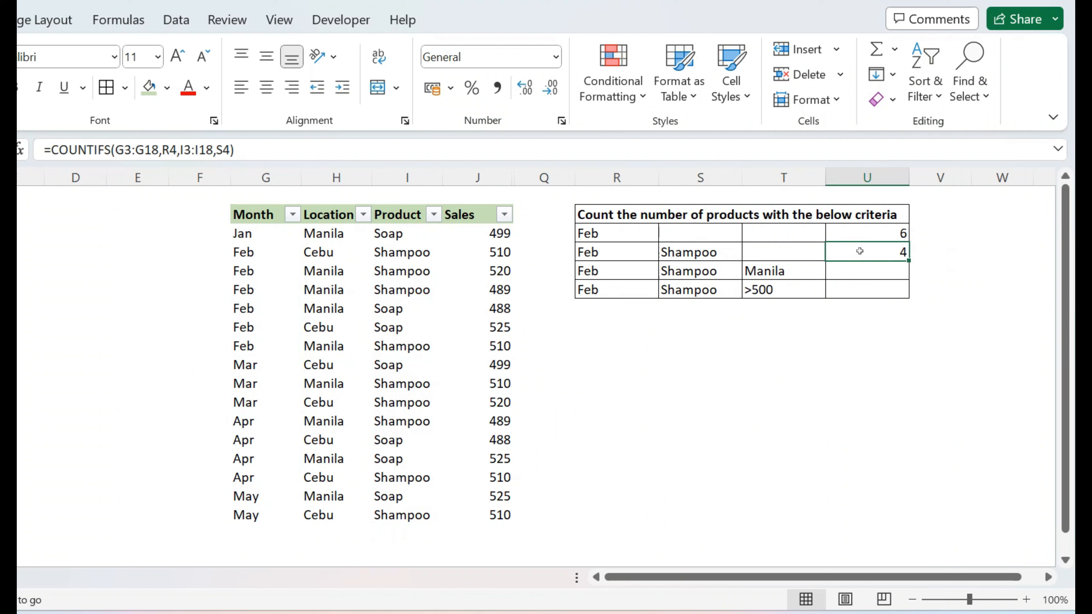
click(606, 255)
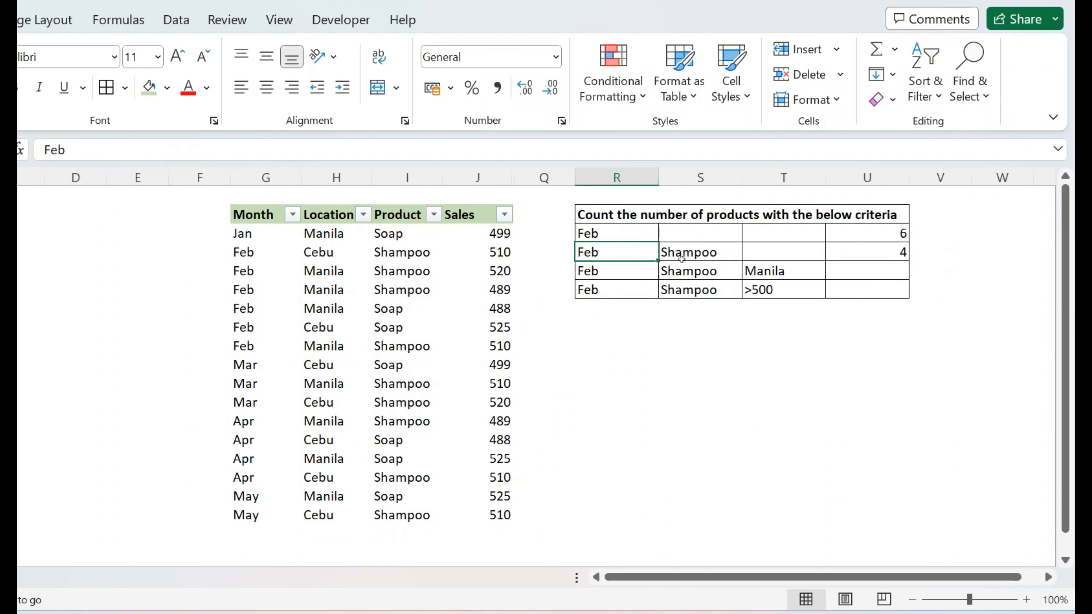
click(695, 253)
click(292, 214)
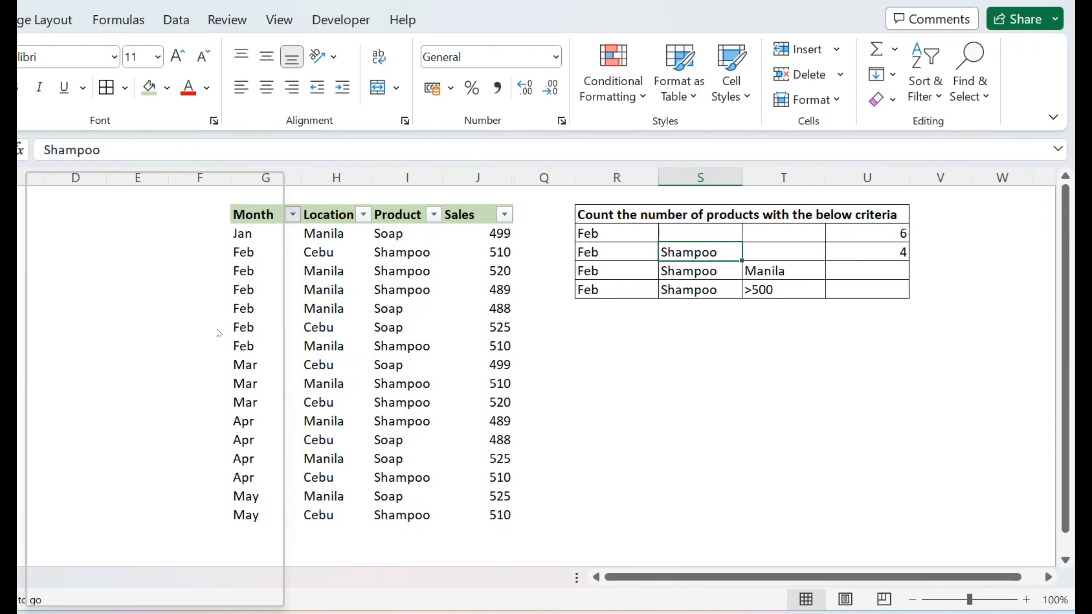
click(73, 398)
click(85, 433)
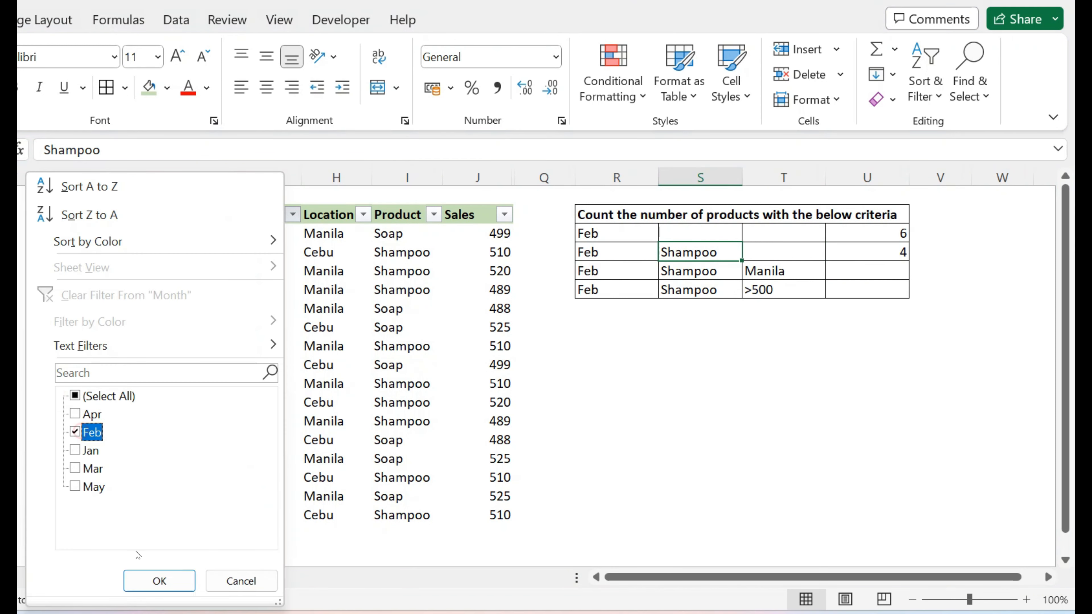
click(148, 581)
Filter the Product column to Shampoo and select the visible product cells to check their count against U4
click(433, 215)
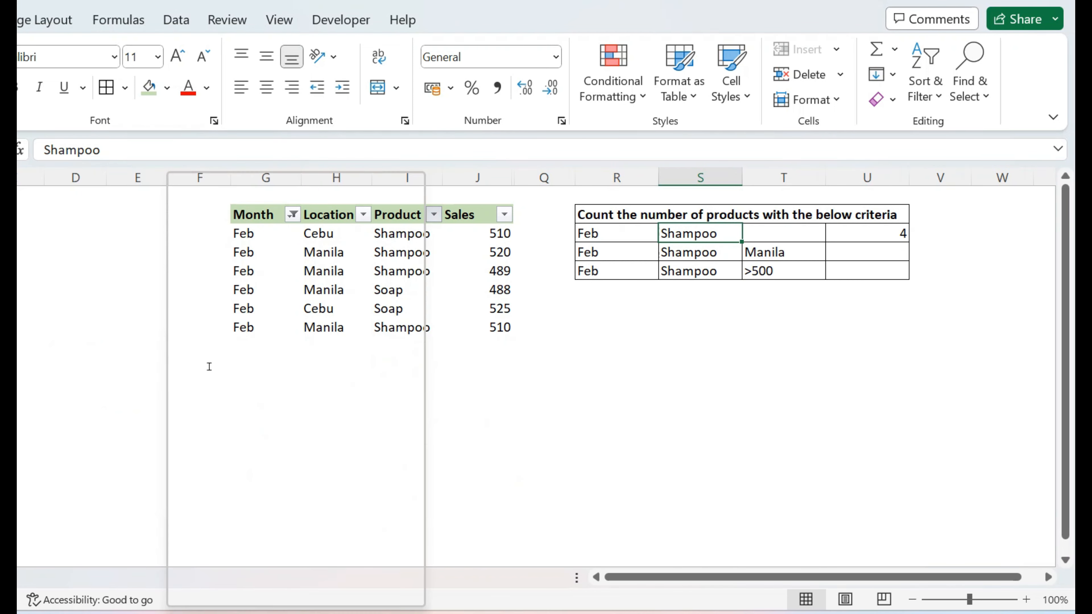
click(216, 431)
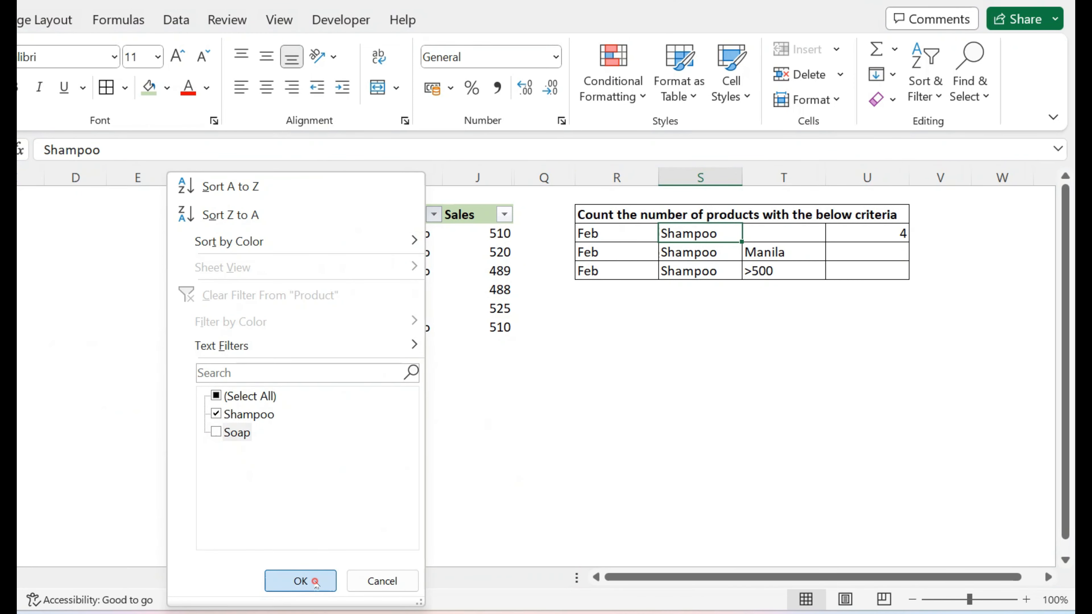
click(300, 581)
drag(406, 262, 406, 292)
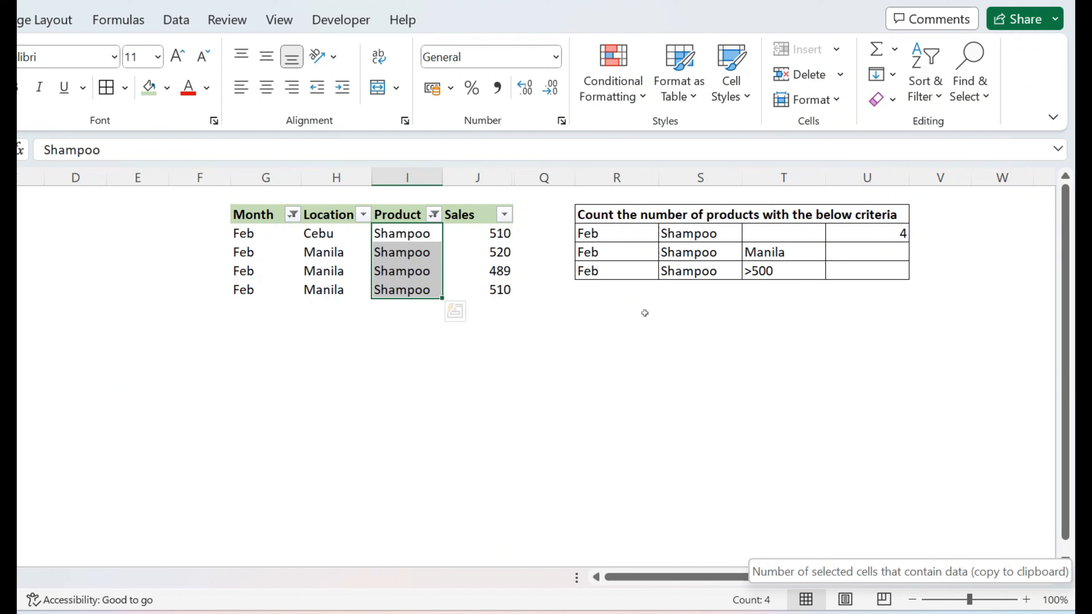
Compare the filtered rows with criteria R4 and S4, and reset the sales table's filters to show all rows
click(613, 234)
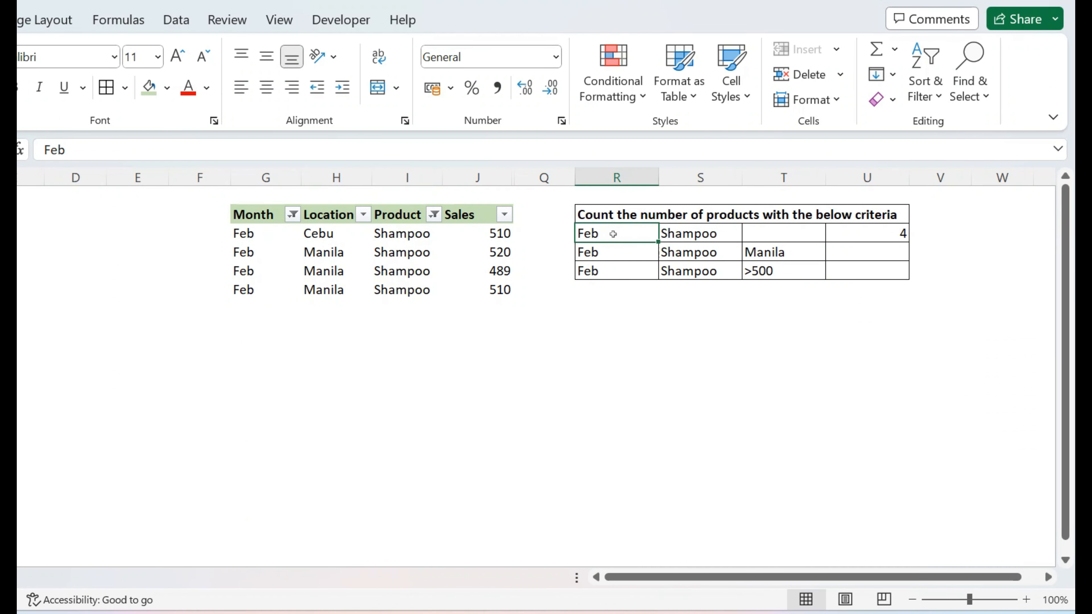
click(723, 233)
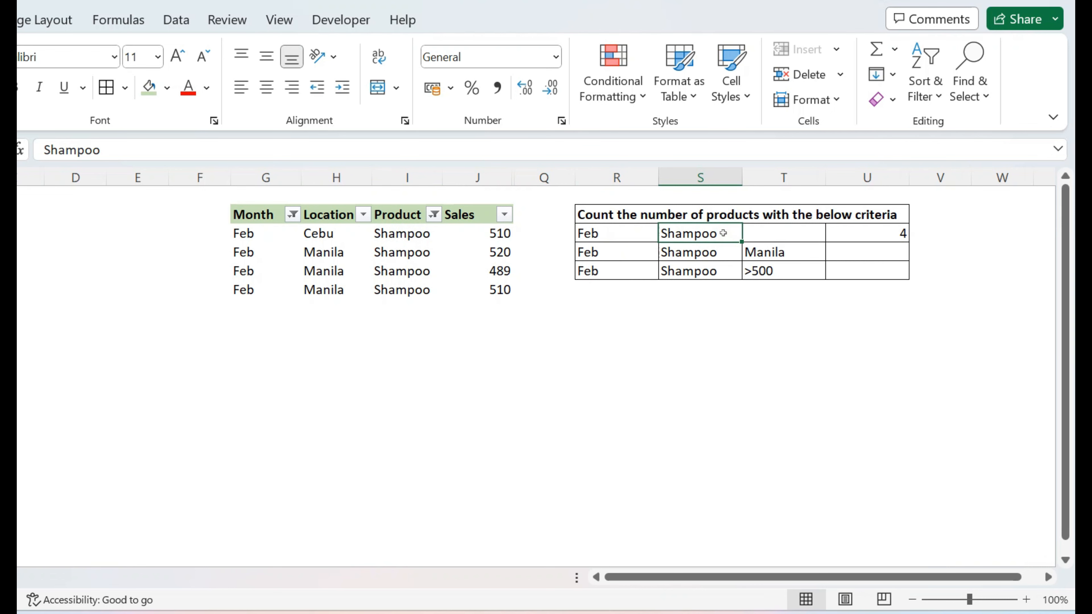
click(268, 219)
key(ctrl+shift+l)
key(ctrl+shift+l)
Start a COUNTIFS formula in U5 with the Month range G3:G18 and criterion R5
click(627, 271)
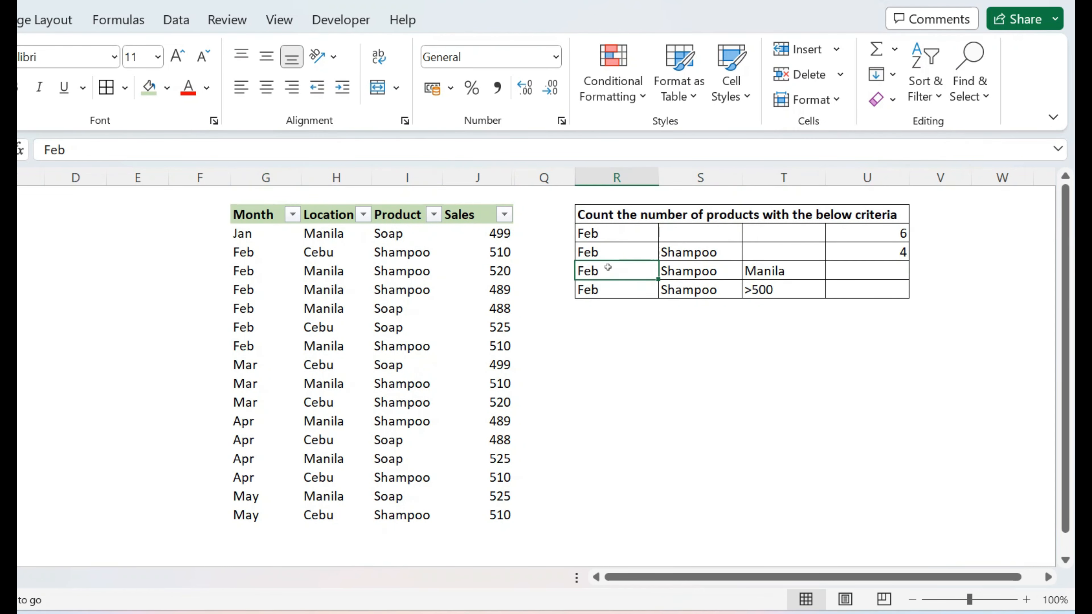
drag(608, 270, 776, 272)
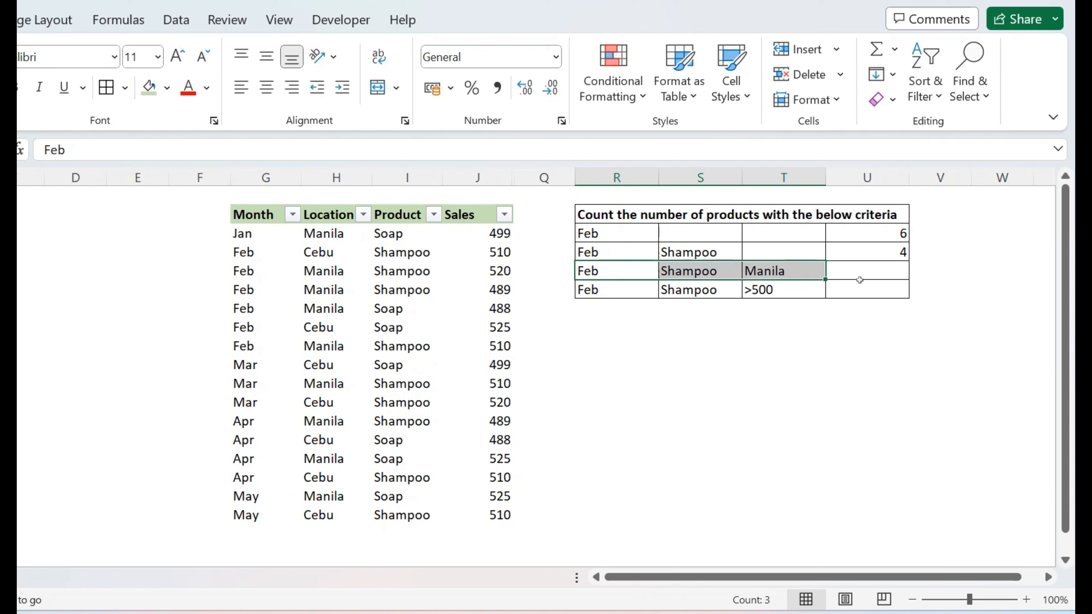
click(881, 272)
text(=C)
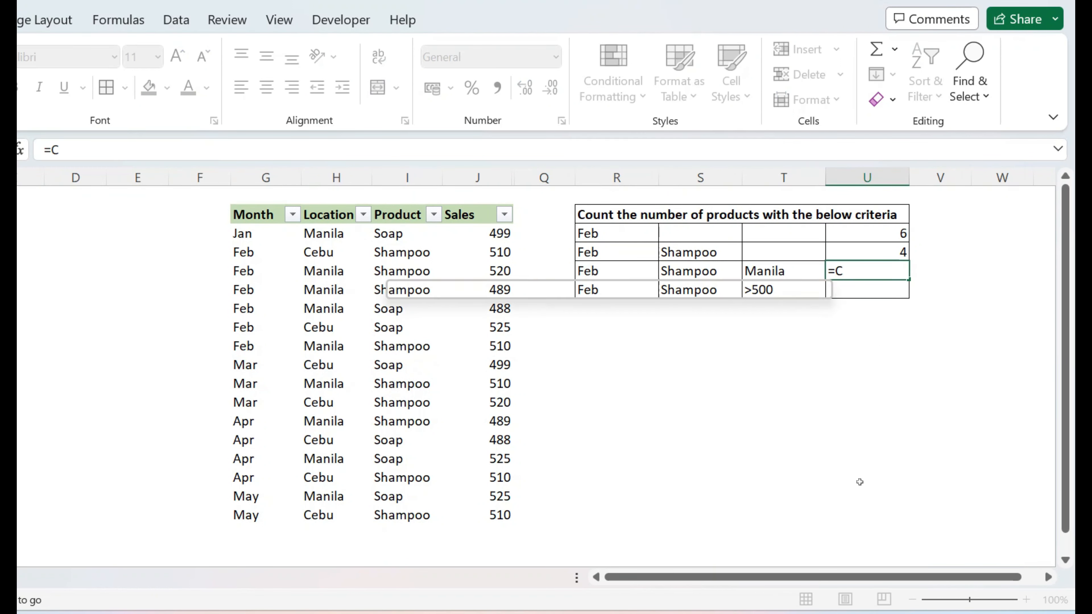
text(OUNTIFS)
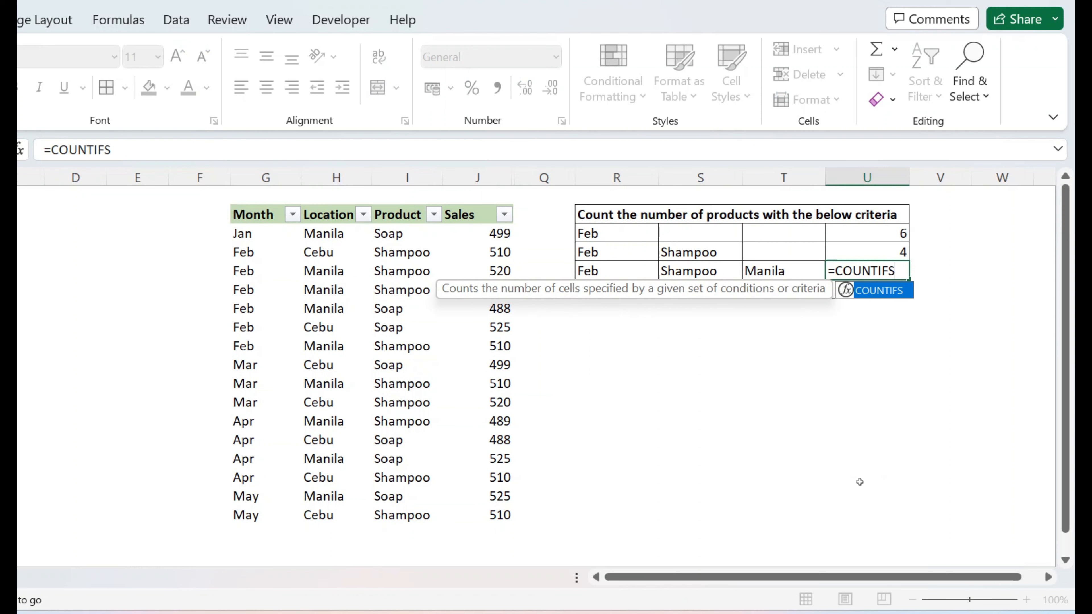
text(()
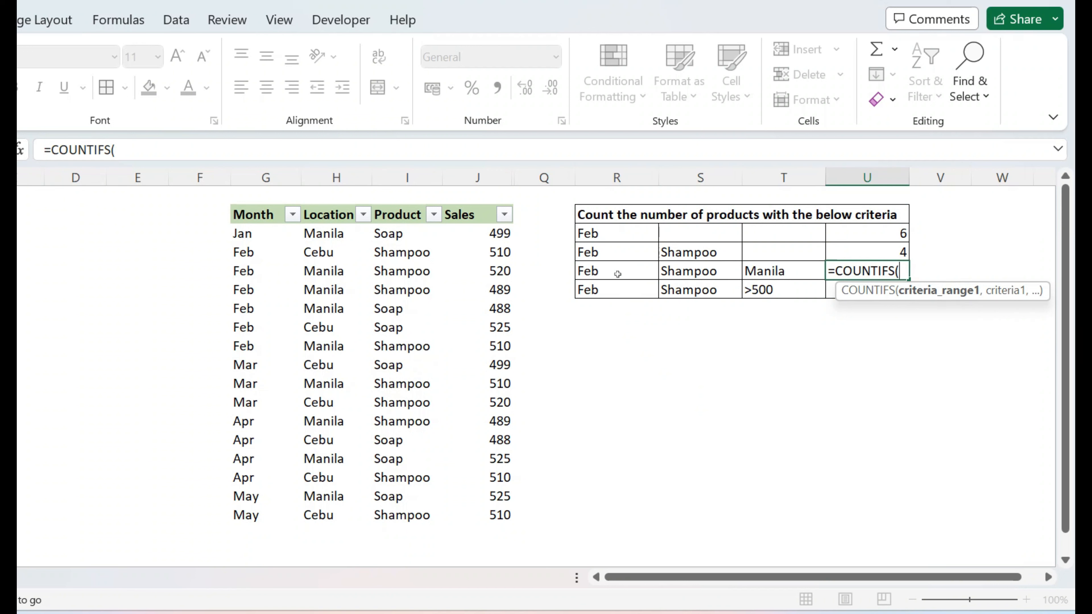
drag(266, 234, 273, 517)
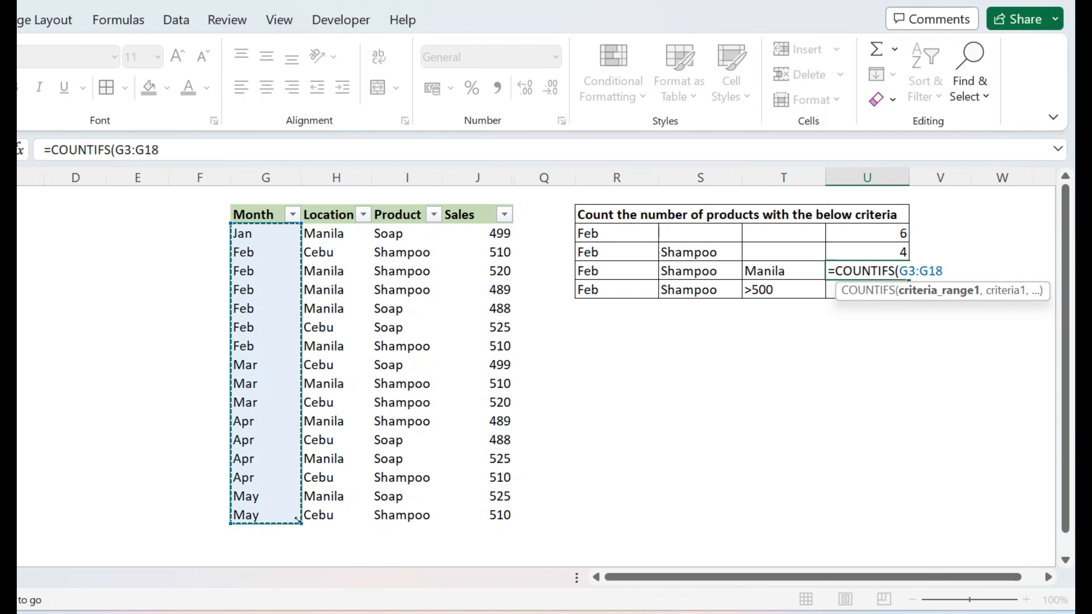
text(,)
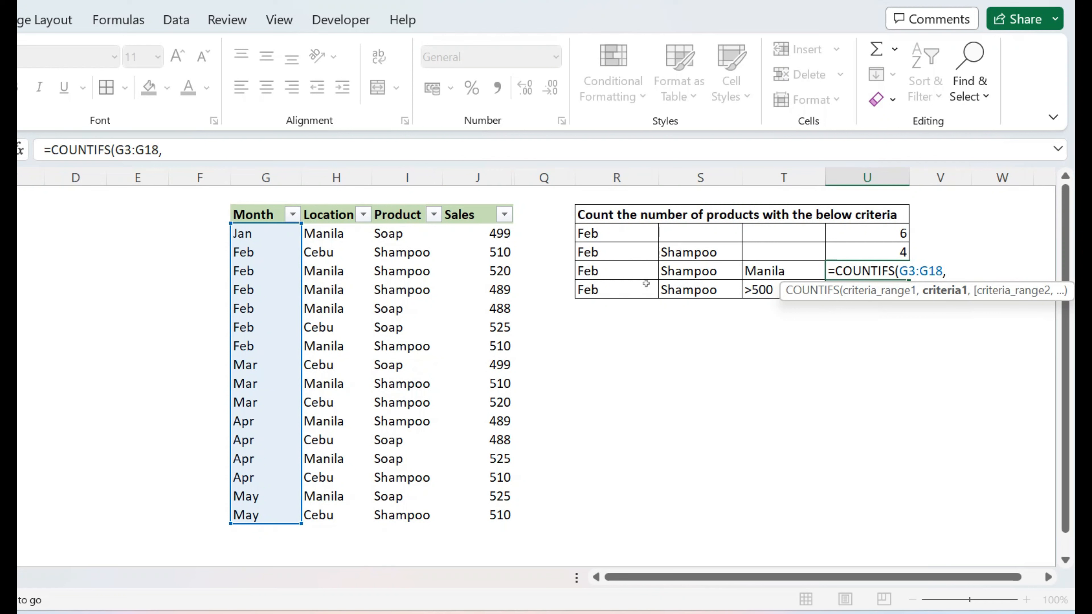
click(613, 273)
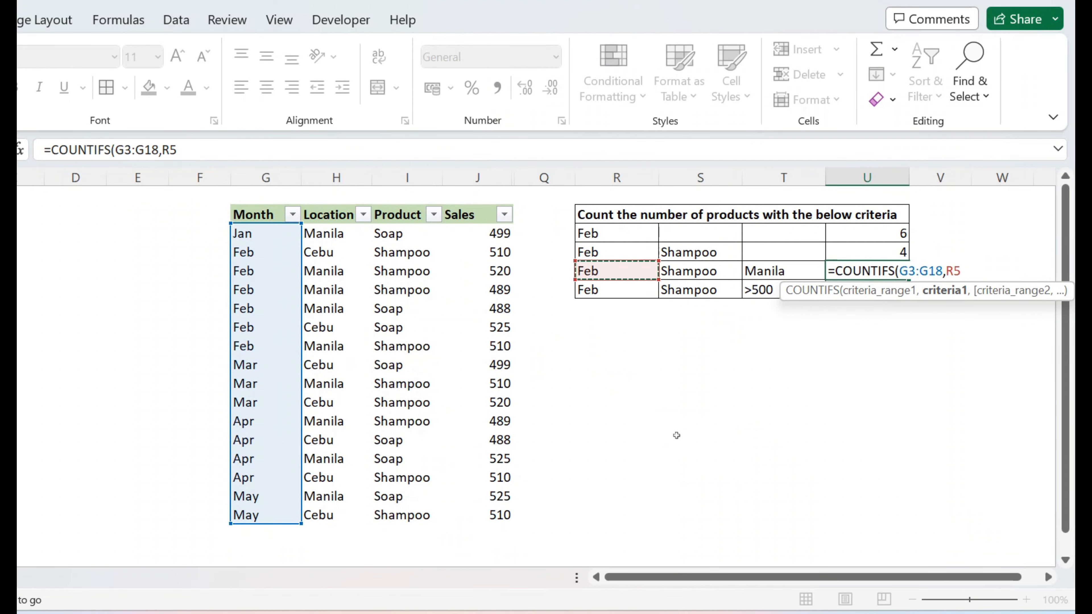
Add the Product range I3:I18 and criterion S5 to the COUNTIFS formula in U5
text(,)
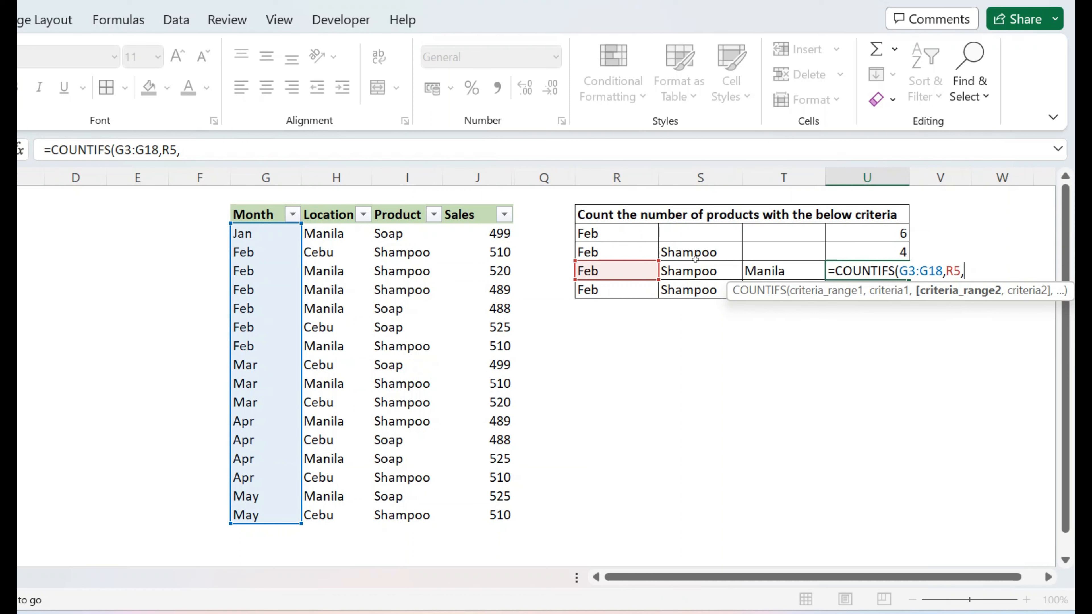
drag(392, 234, 390, 518)
text(,)
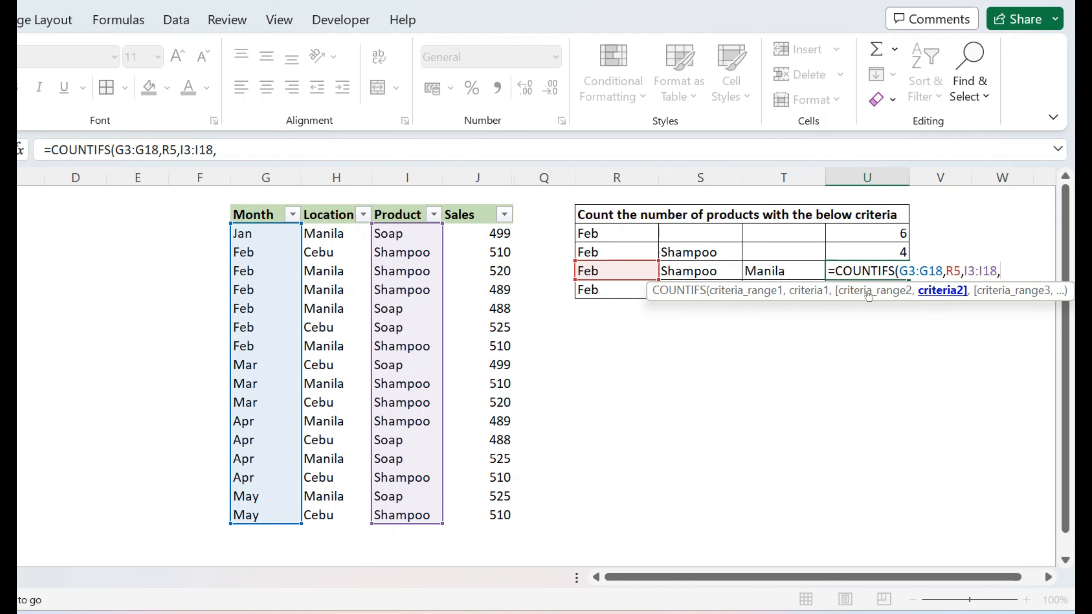
click(700, 269)
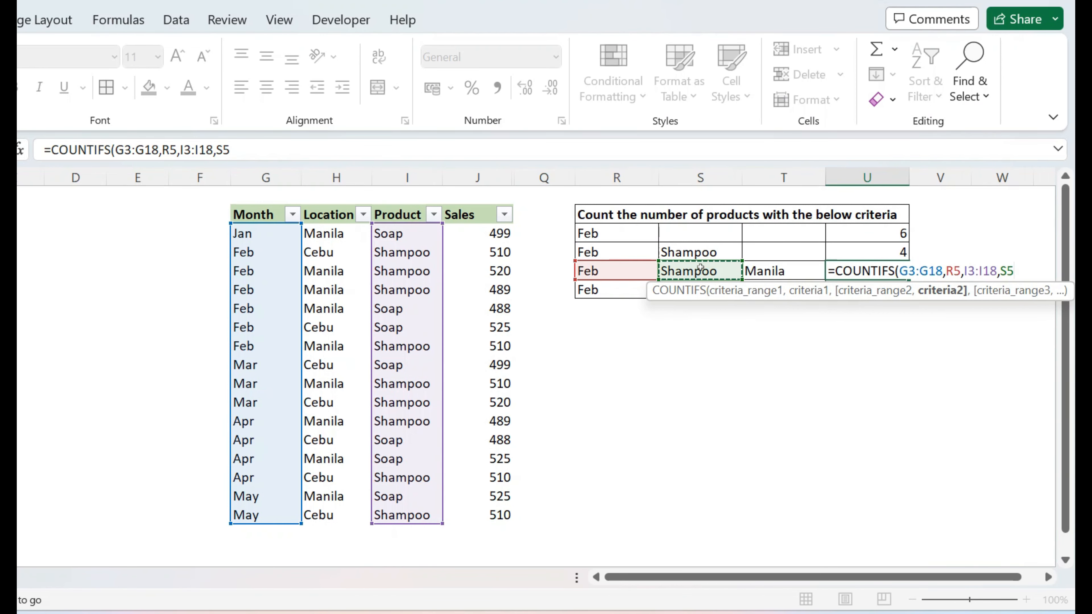
Complete the COUNTIFS formula in U5 with the Location range H3:H18 and criterion T5
text(,)
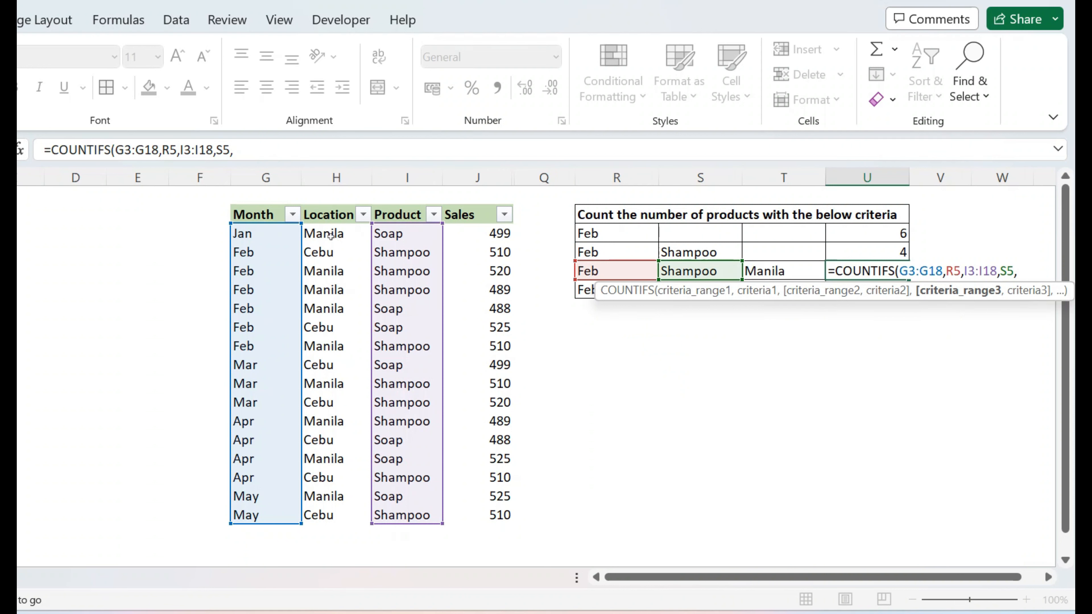
drag(331, 236, 321, 513)
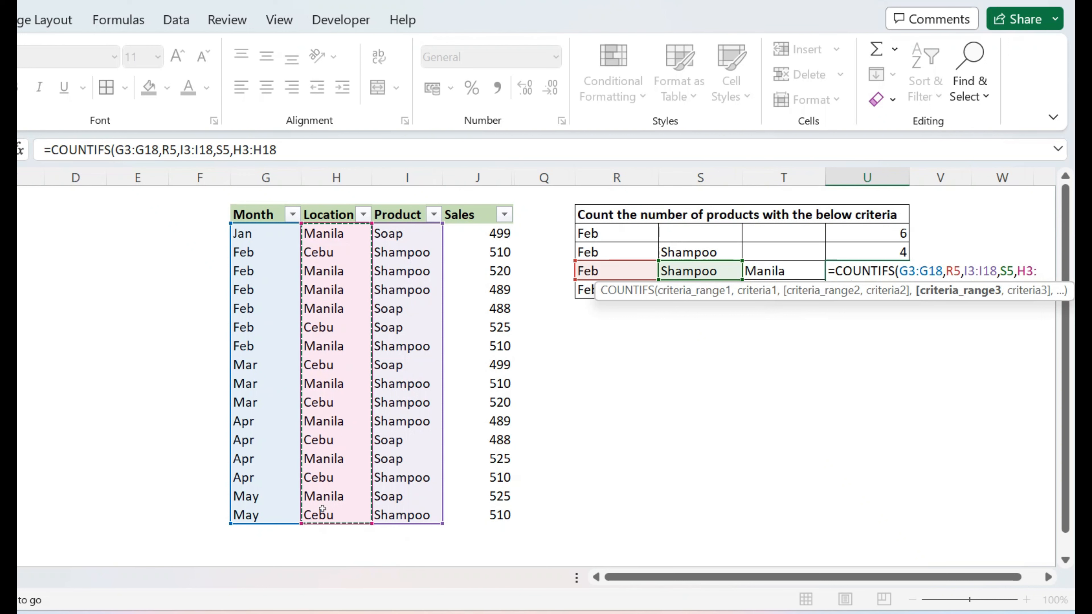
text(,)
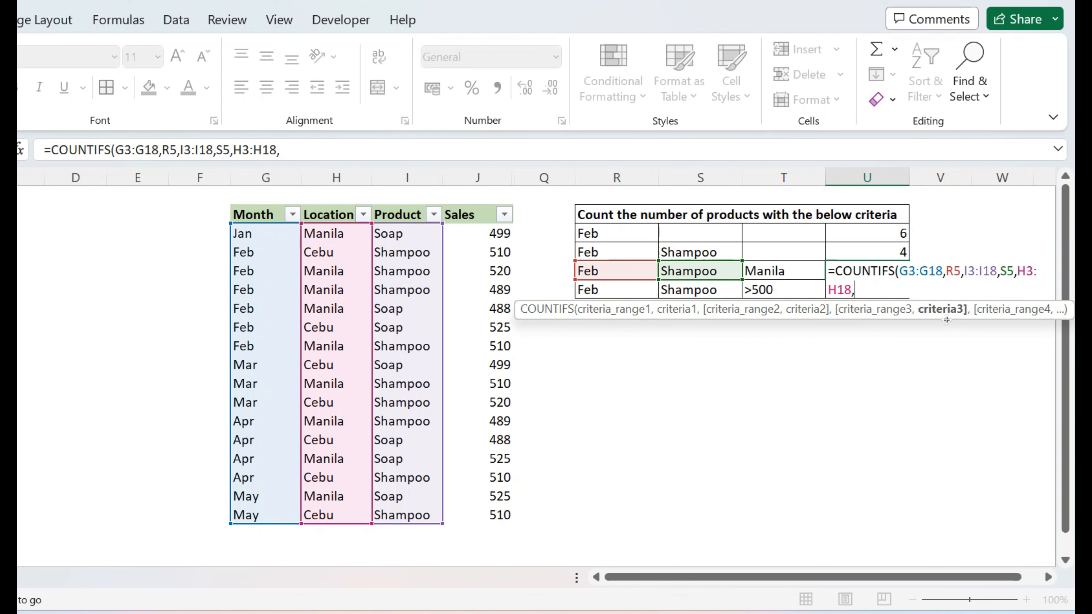
click(789, 269)
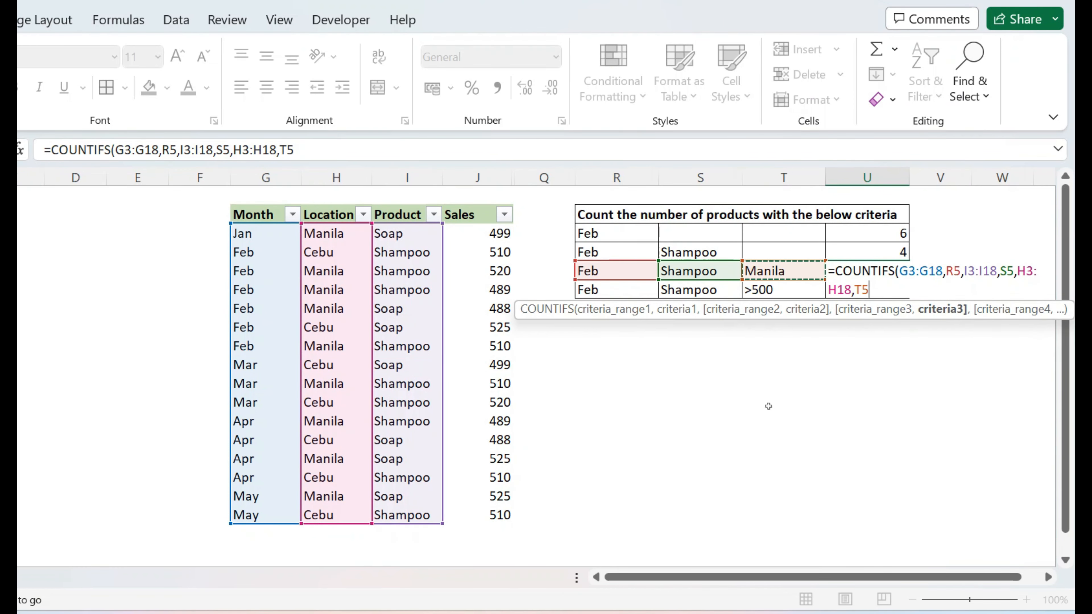
text())
key(Return)
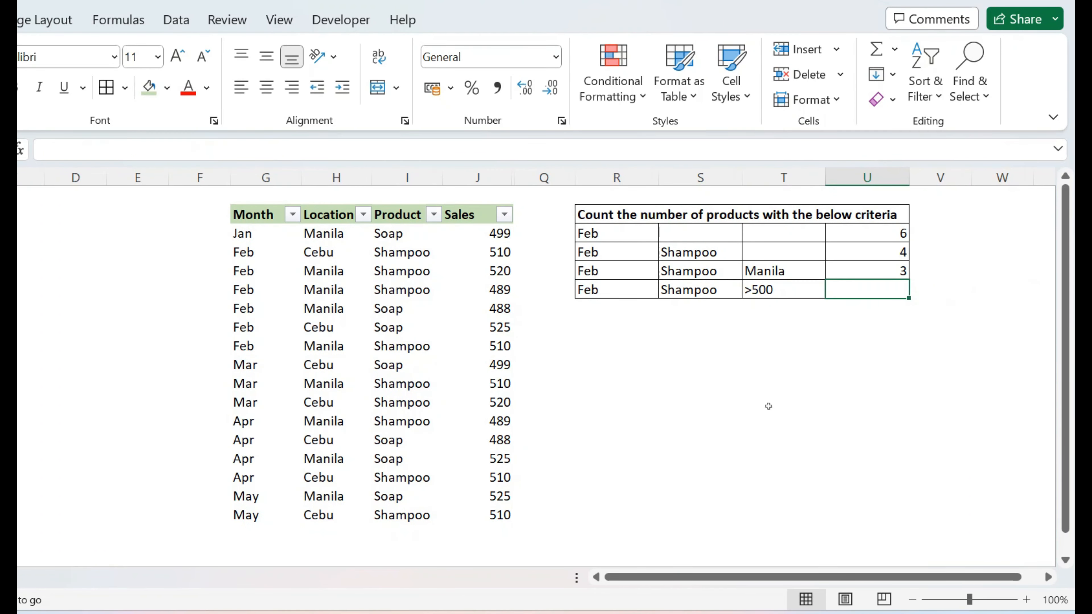
Review the U5 formula against criteria R5, S5 and T5, and filter the Month column to show only Feb
click(868, 272)
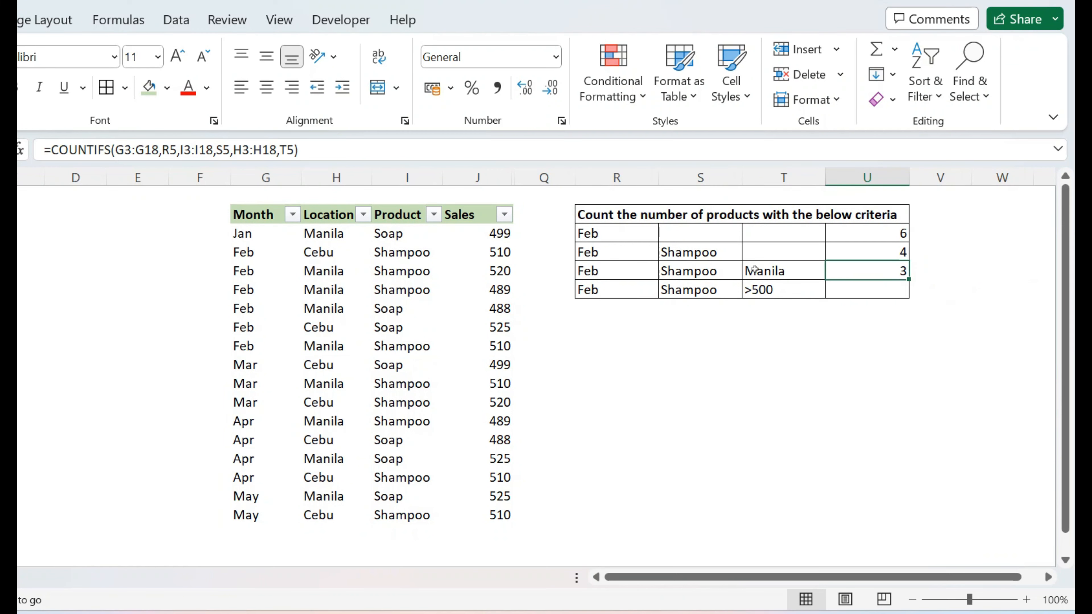
click(620, 275)
click(702, 272)
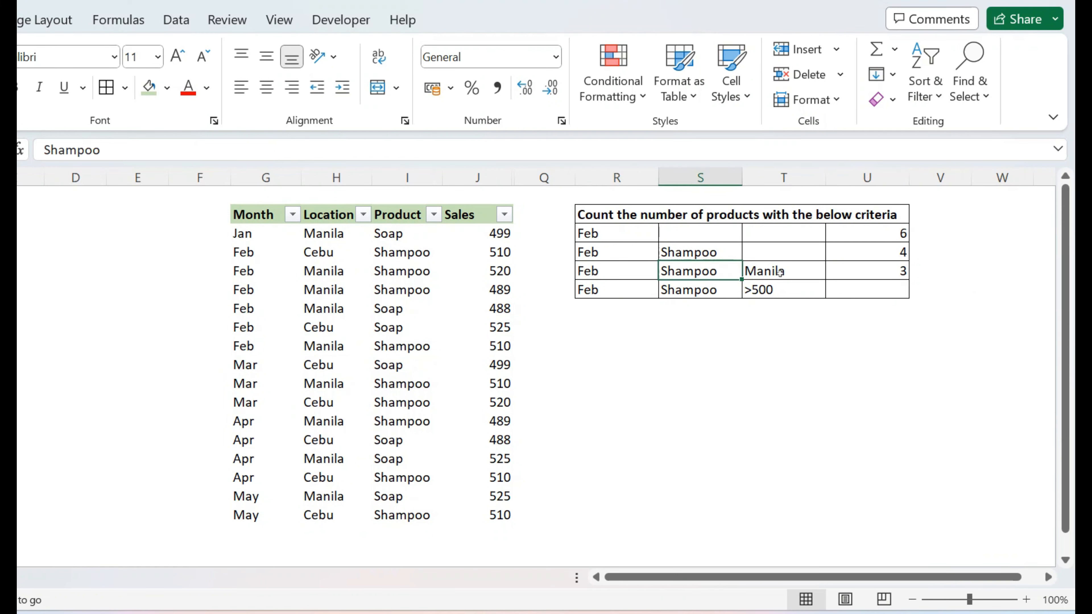
click(780, 272)
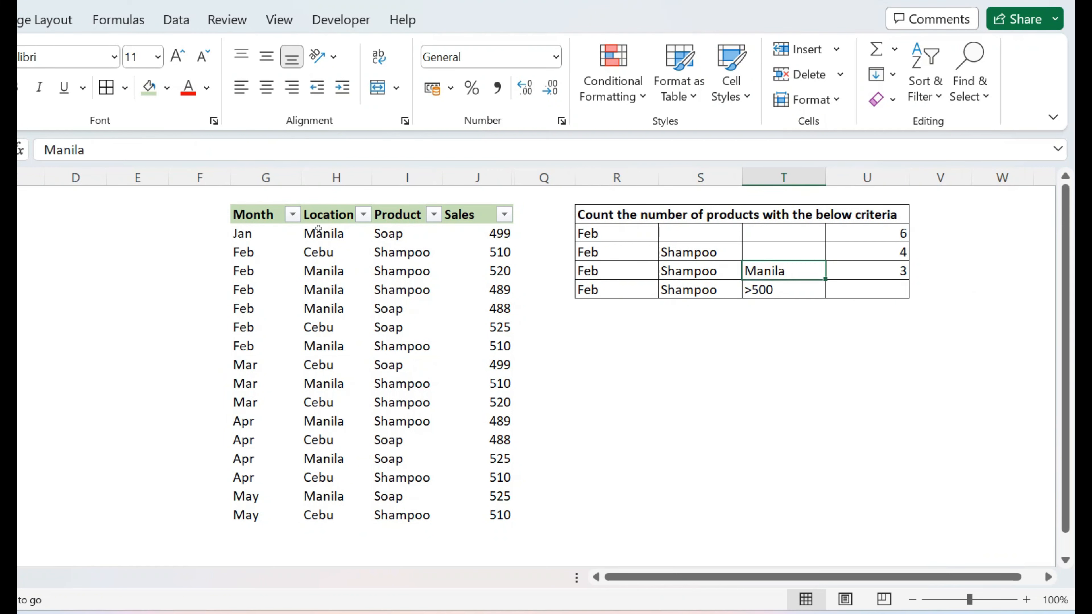
click(295, 216)
click(75, 396)
click(76, 450)
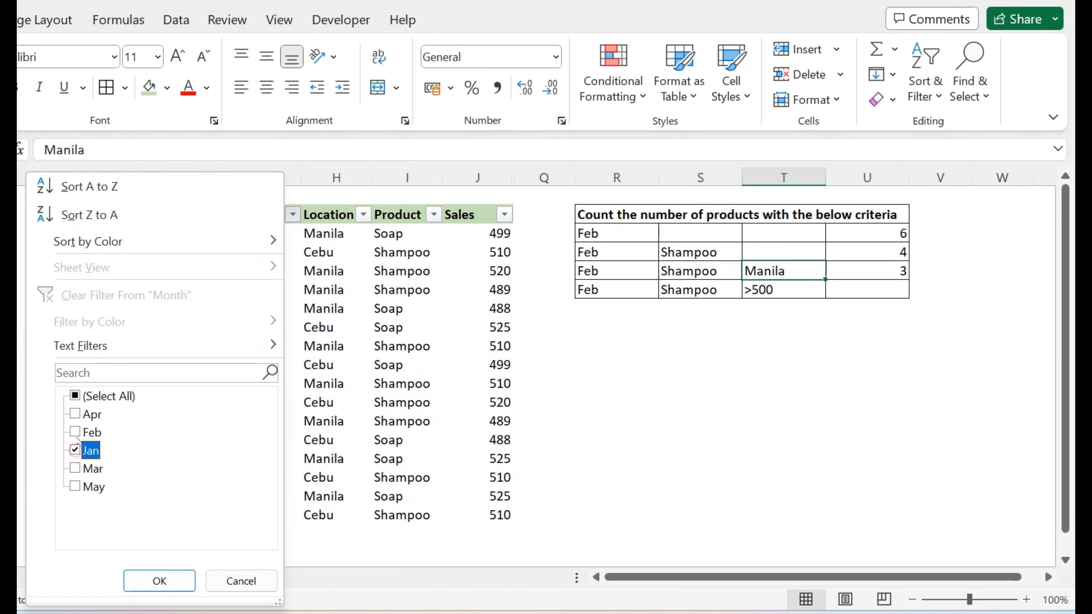
click(75, 450)
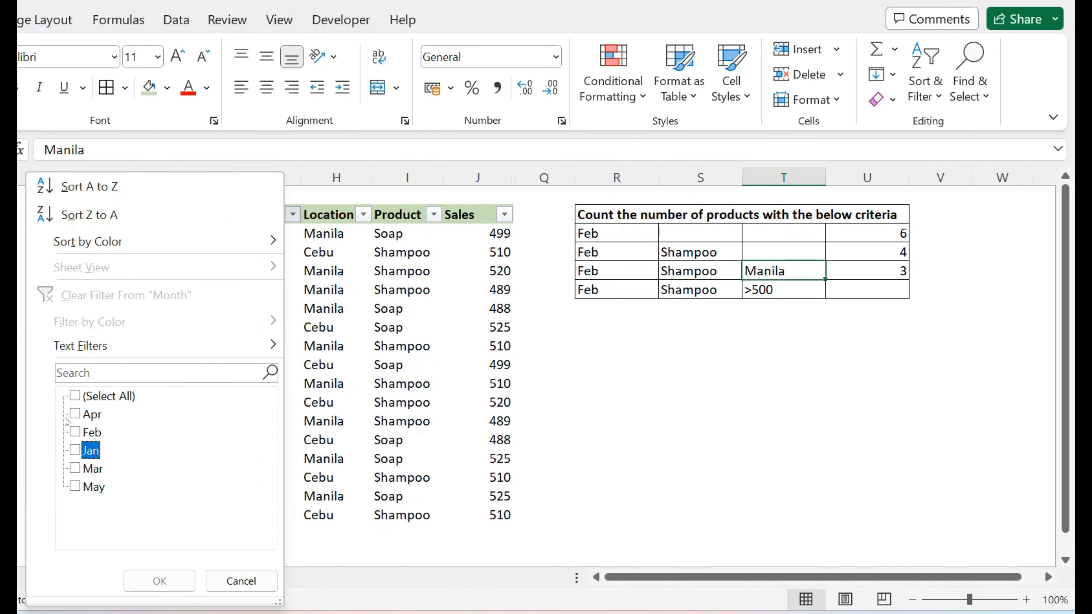
click(75, 432)
click(156, 581)
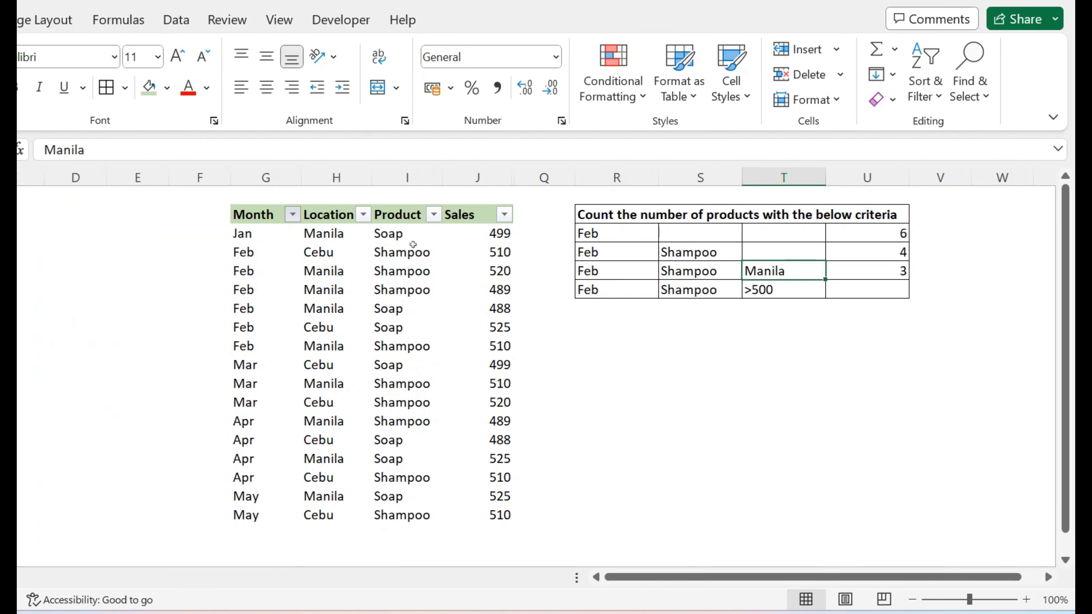
Filter the Product column to Shampoo and the Location column to Manila
click(434, 215)
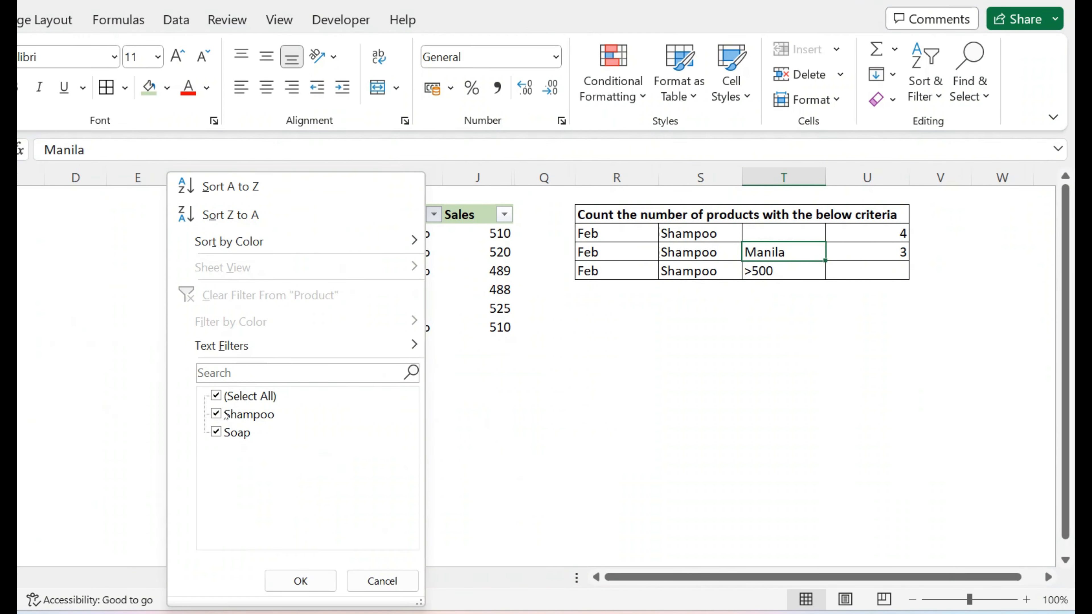
click(217, 431)
click(300, 581)
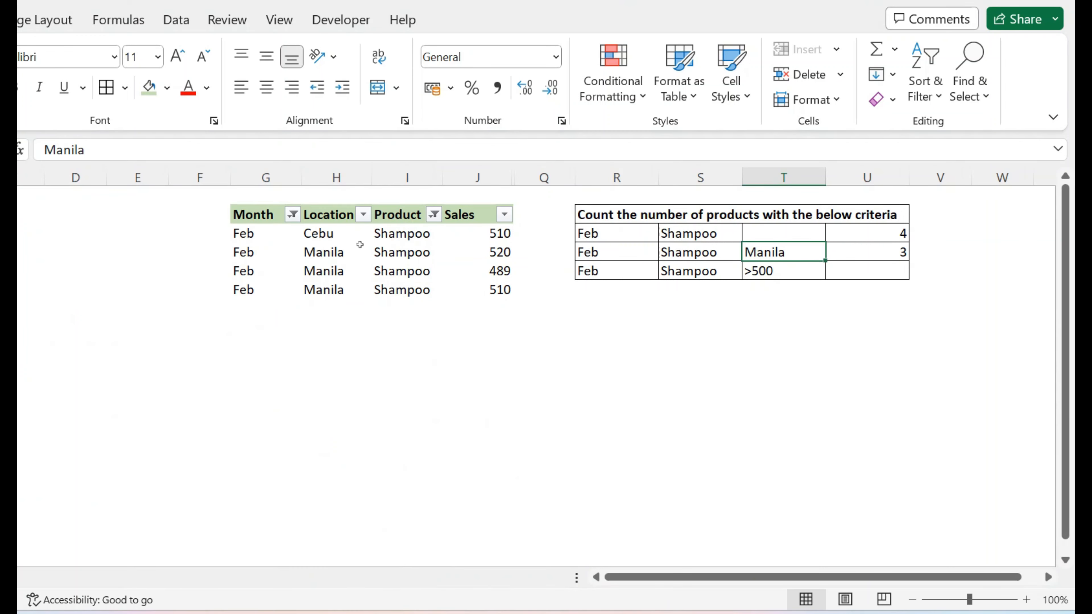
click(362, 217)
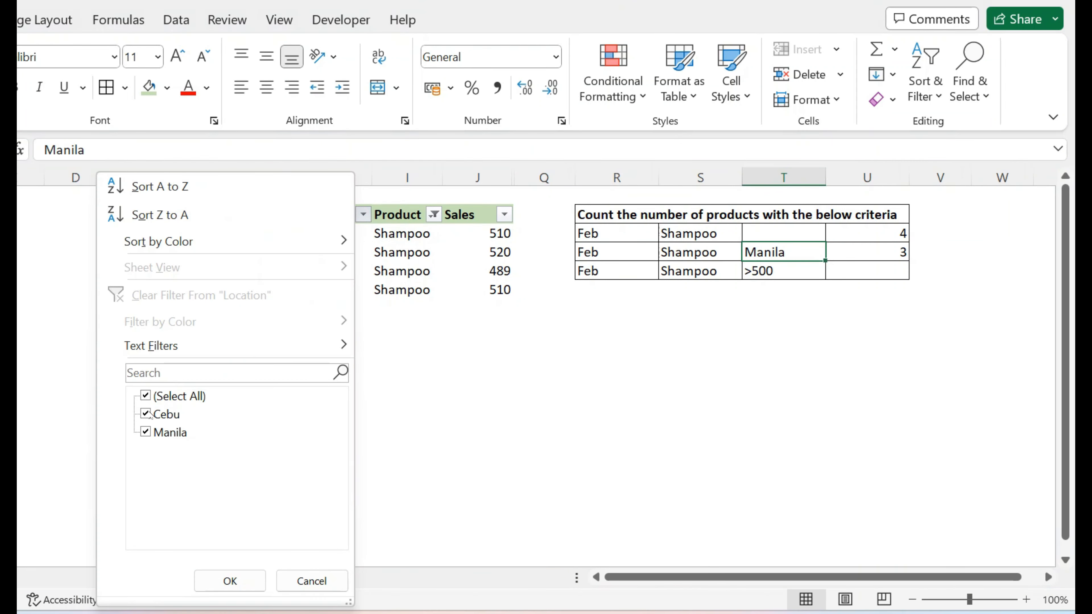
click(146, 414)
click(230, 581)
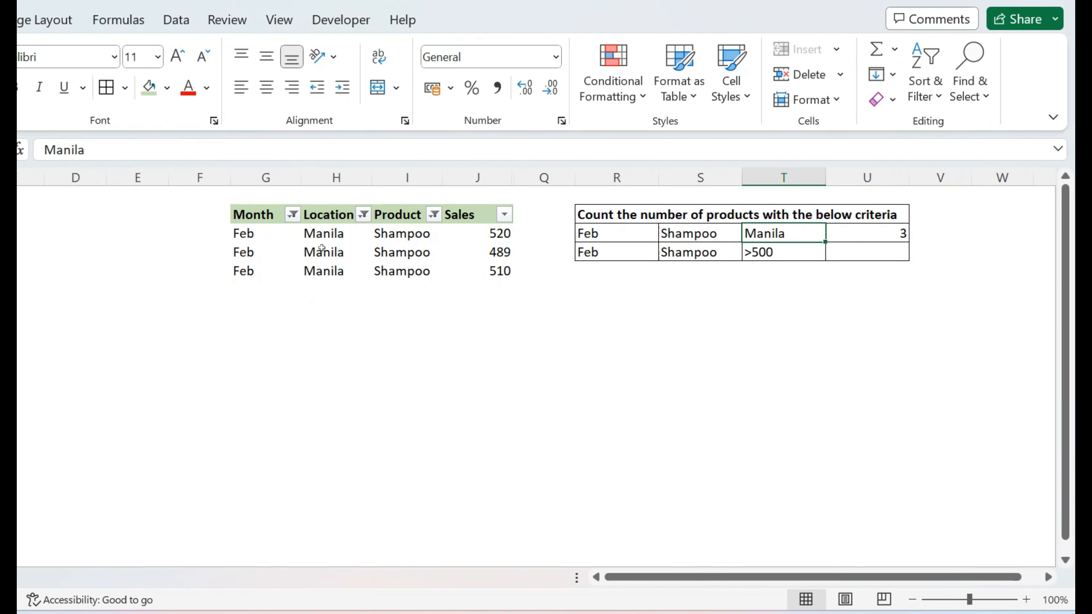
Compare the filtered rows with the count in U5 and criteria R5:T5, and reset the sales table's filters to show all rows
drag(326, 234, 327, 271)
click(883, 233)
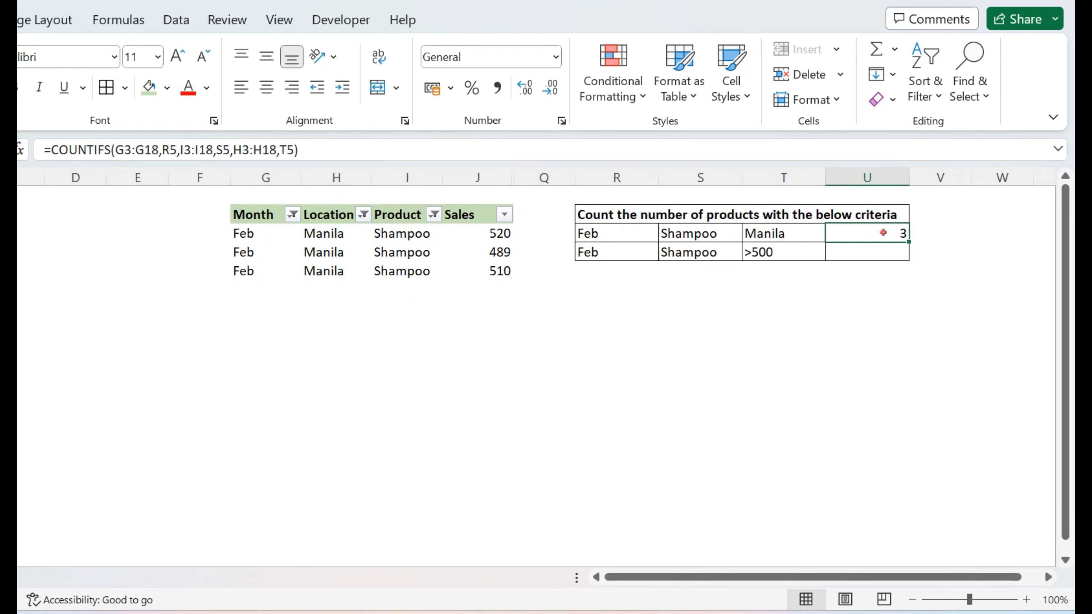
click(611, 232)
click(721, 235)
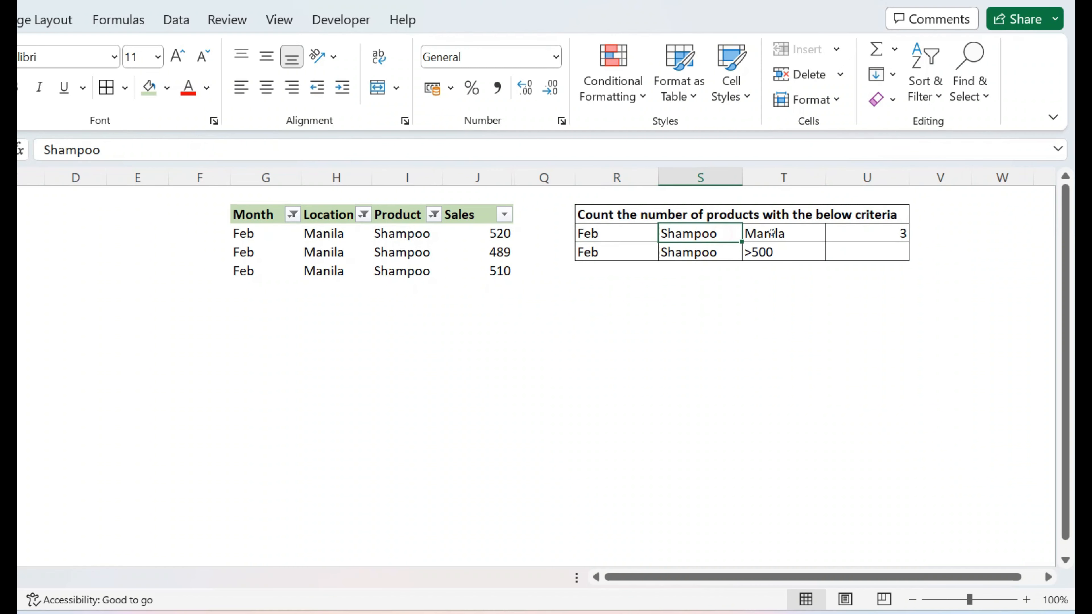
click(775, 232)
click(268, 213)
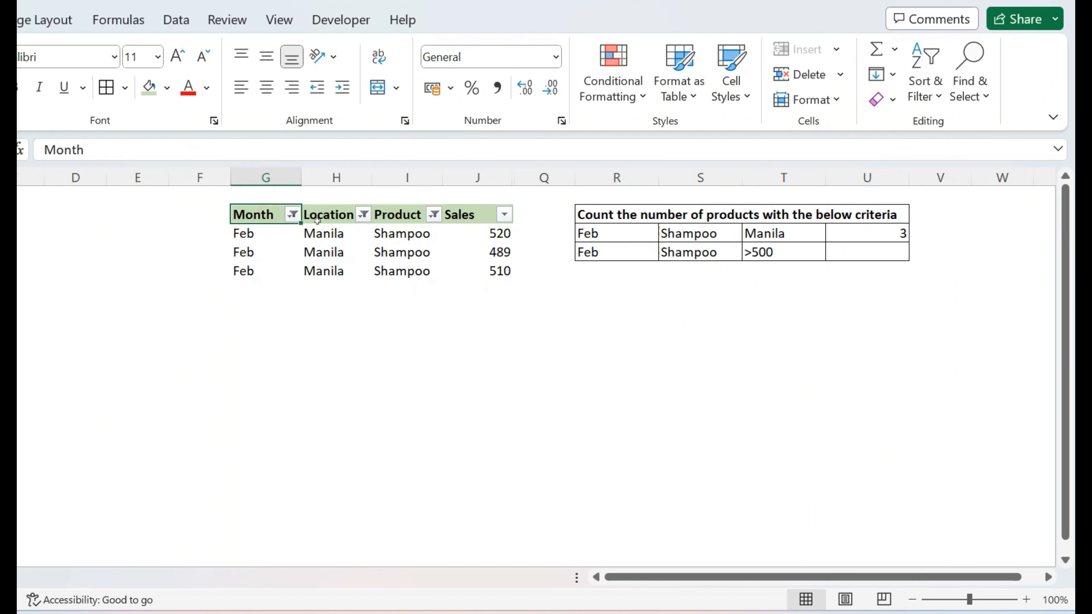
key(ctrl+shift+l)
key(ctrl+shift+l)
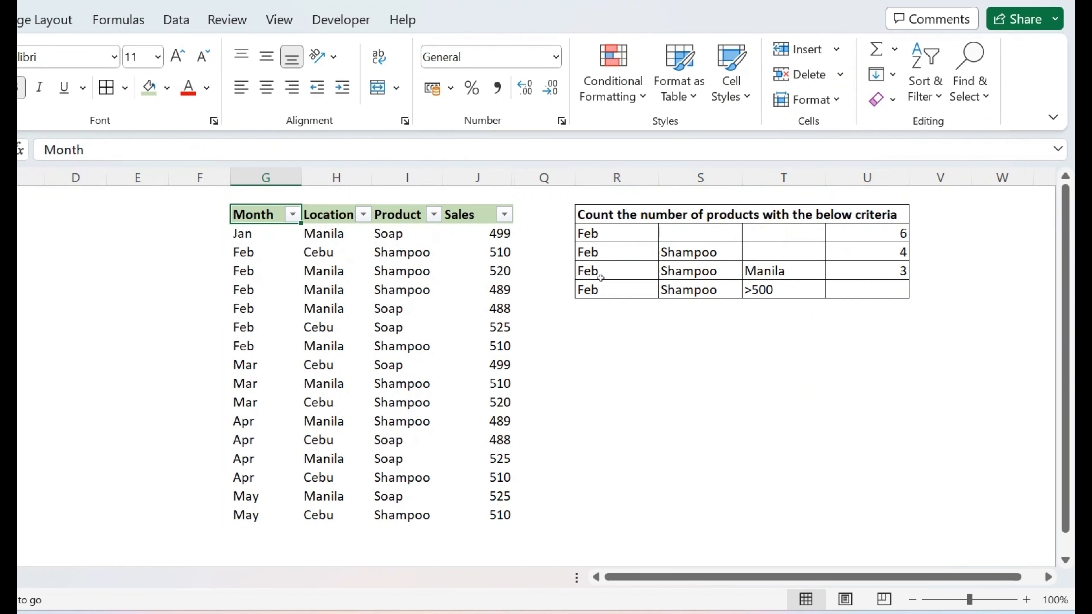
Review criteria R6:T6 and start a COUNTIFS formula in U6 with the Month range G3:G18 and criterion R6
drag(611, 290, 693, 293)
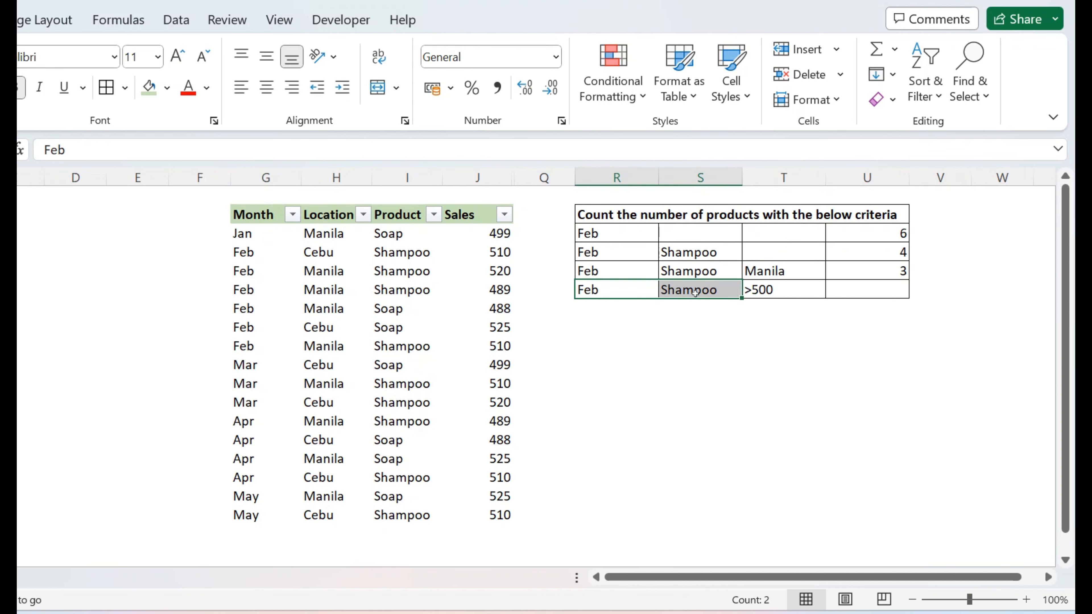
click(696, 293)
click(798, 286)
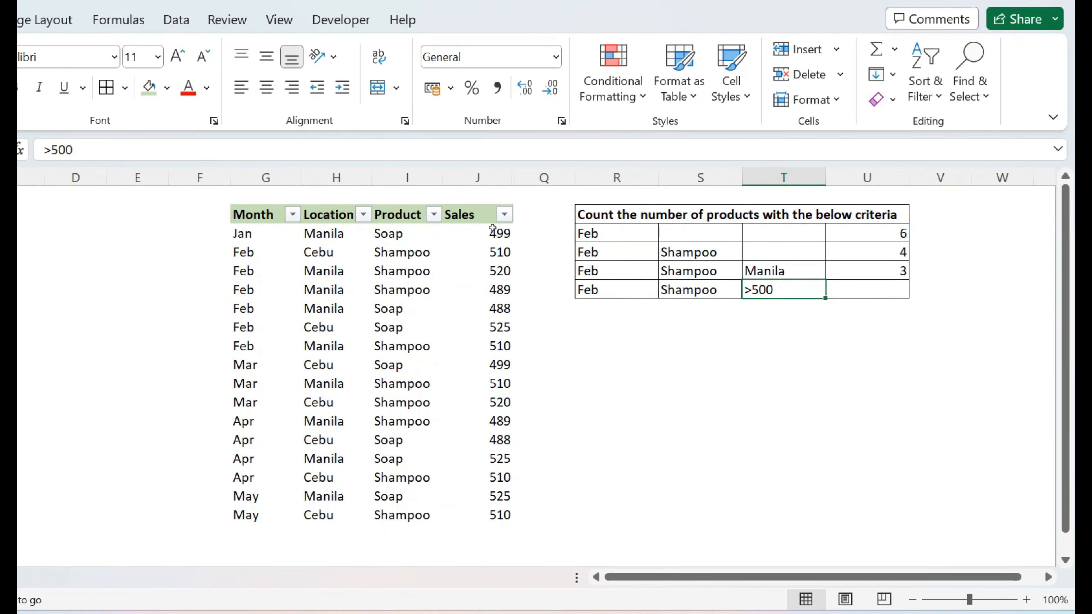
click(478, 177)
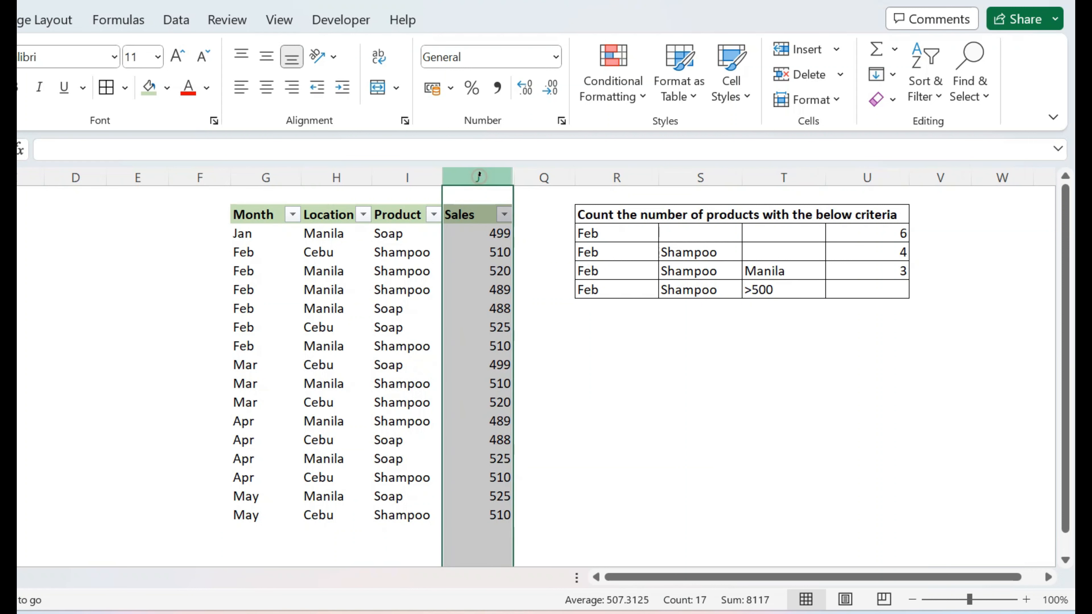
click(862, 292)
text(=COU)
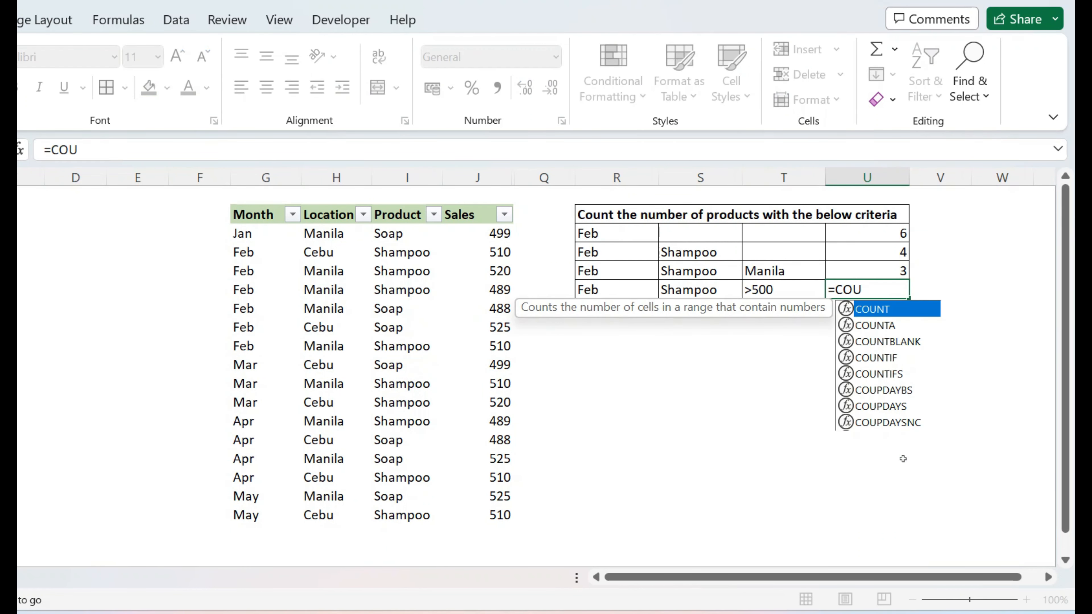
text(NTIFS()
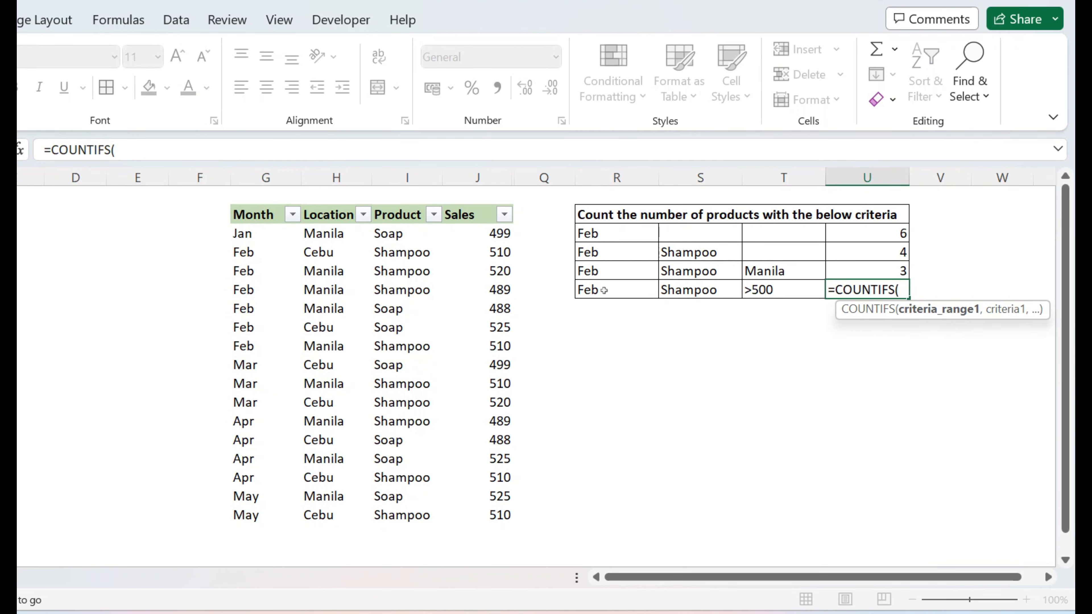
drag(269, 236, 261, 513)
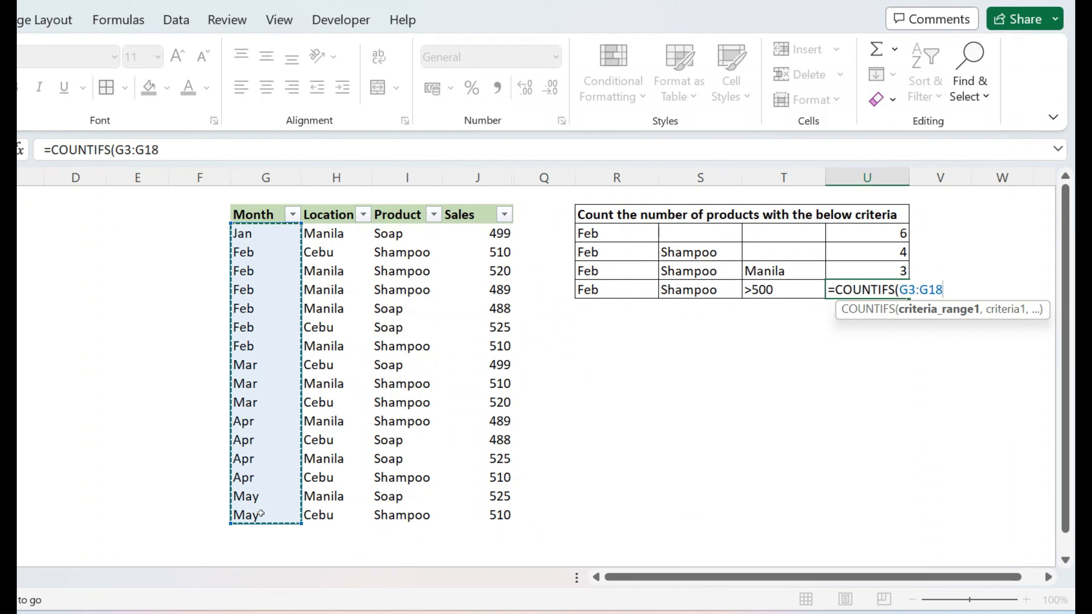
text(,)
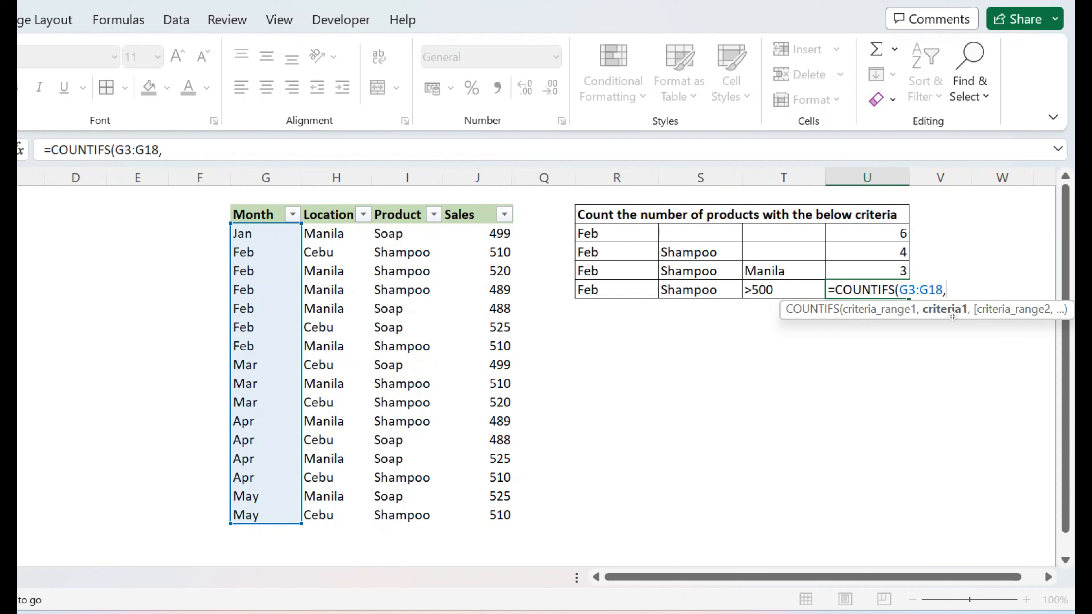
click(618, 291)
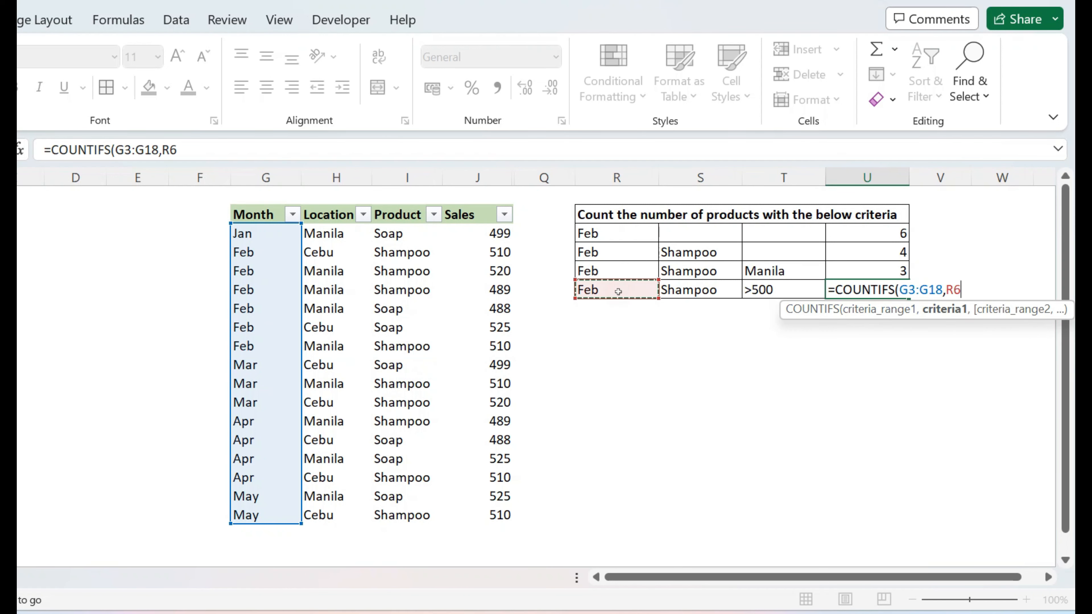
text(,)
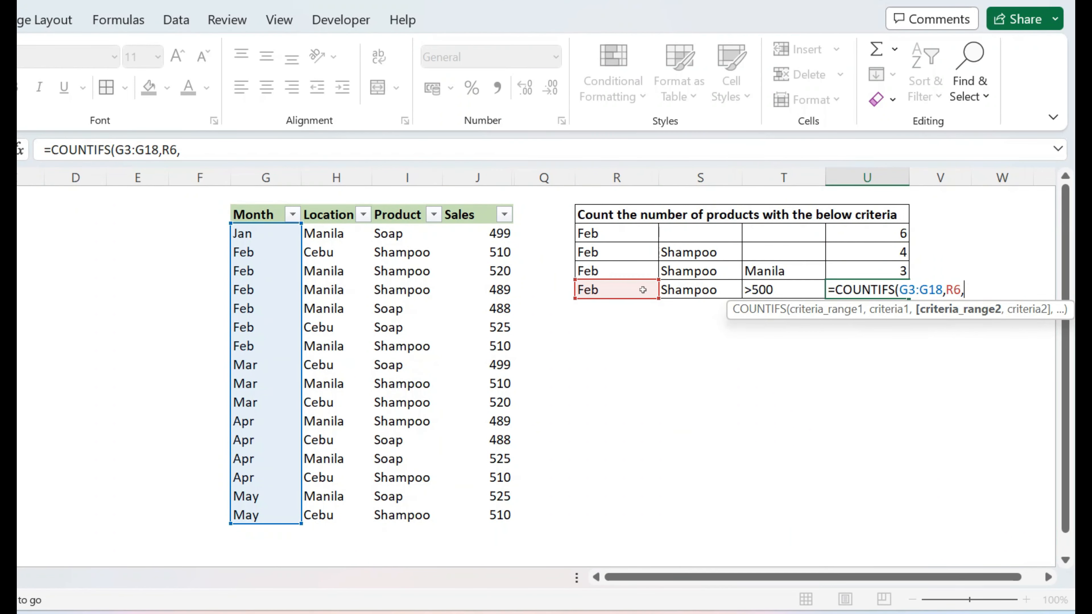
Add the Product range I3:I18 and criterion S6 to the COUNTIFS formula in U6
drag(412, 235, 427, 509)
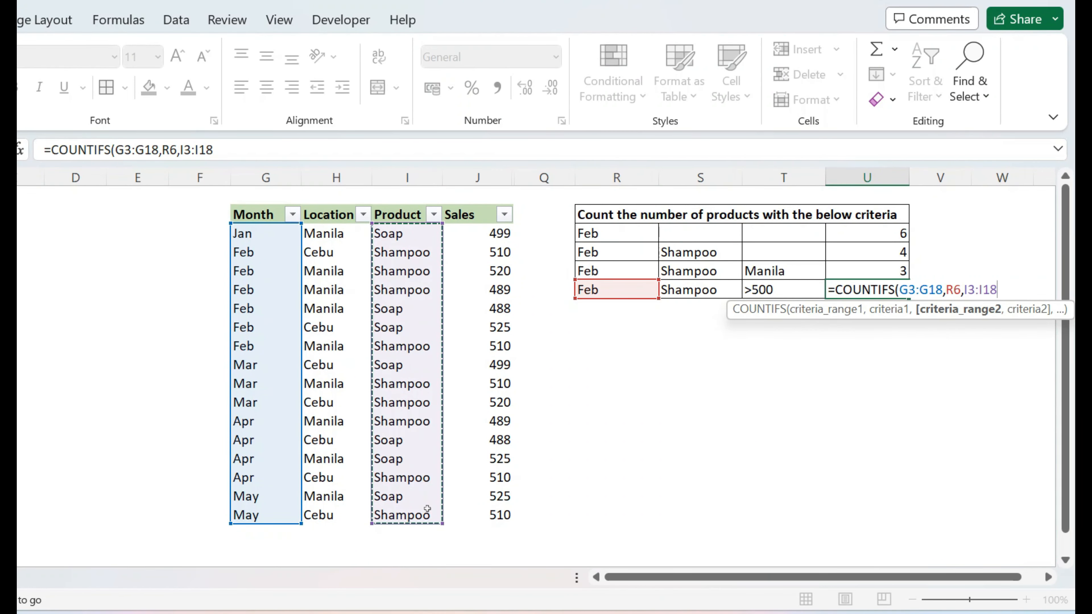
text(,)
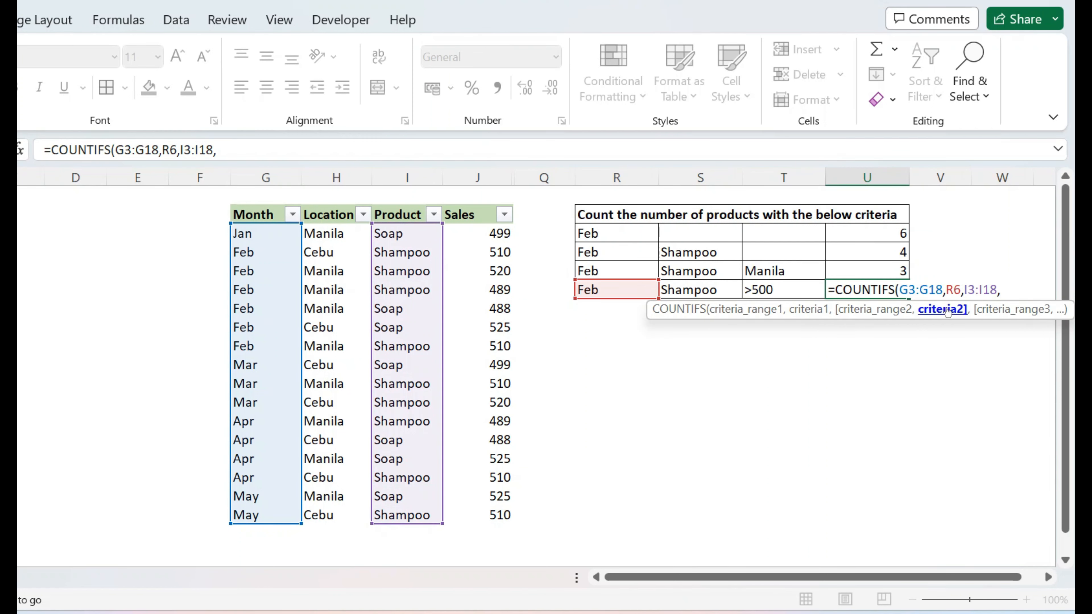
click(704, 290)
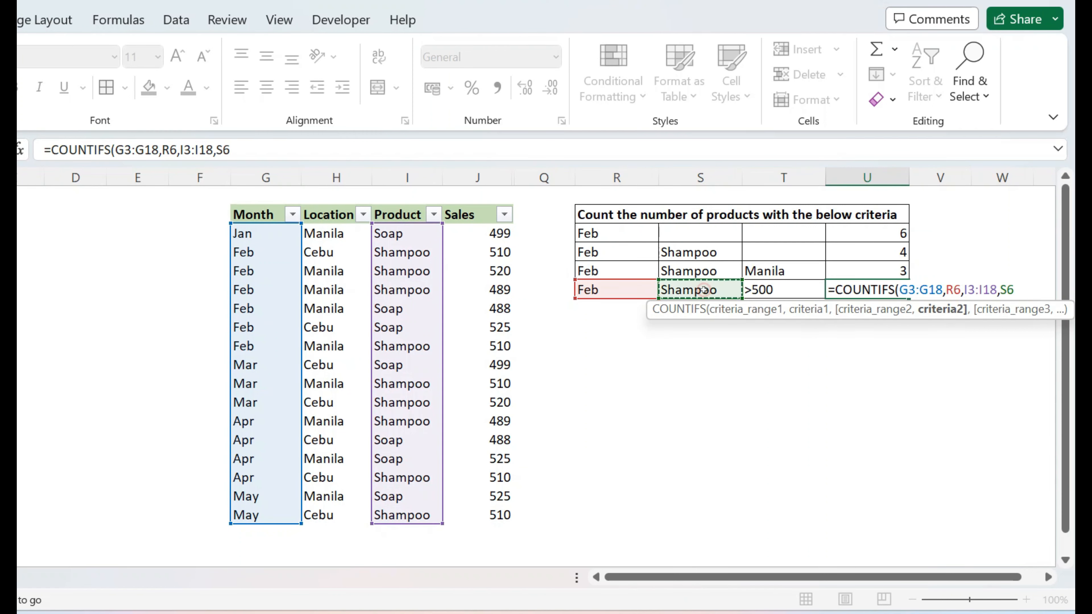
text(,)
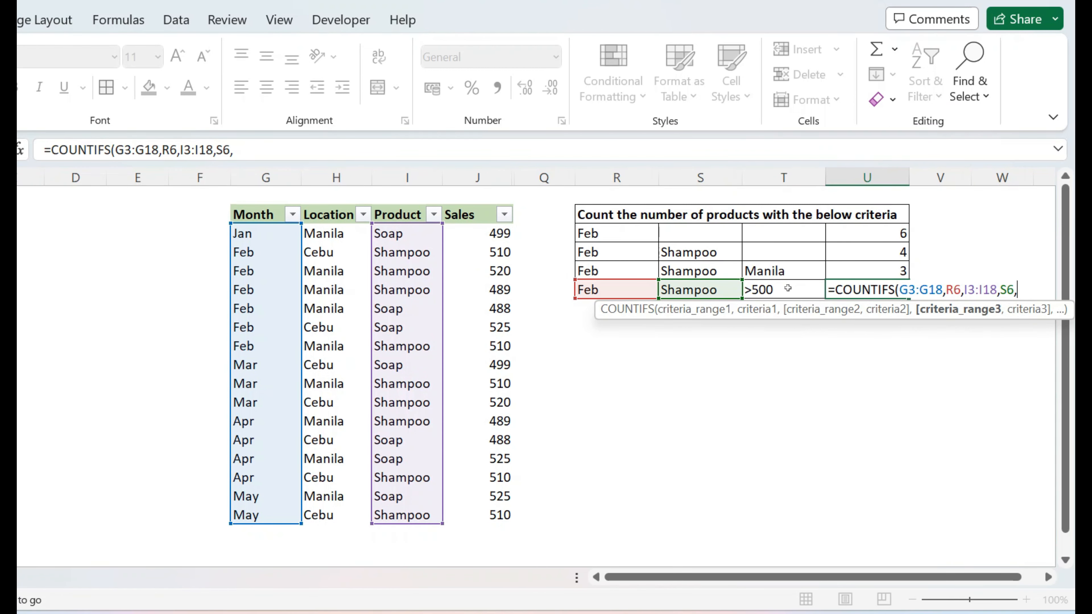
Complete the COUNTIFS formula in U6 with the Sales range J3:J18 and criterion T6
drag(477, 234, 489, 532)
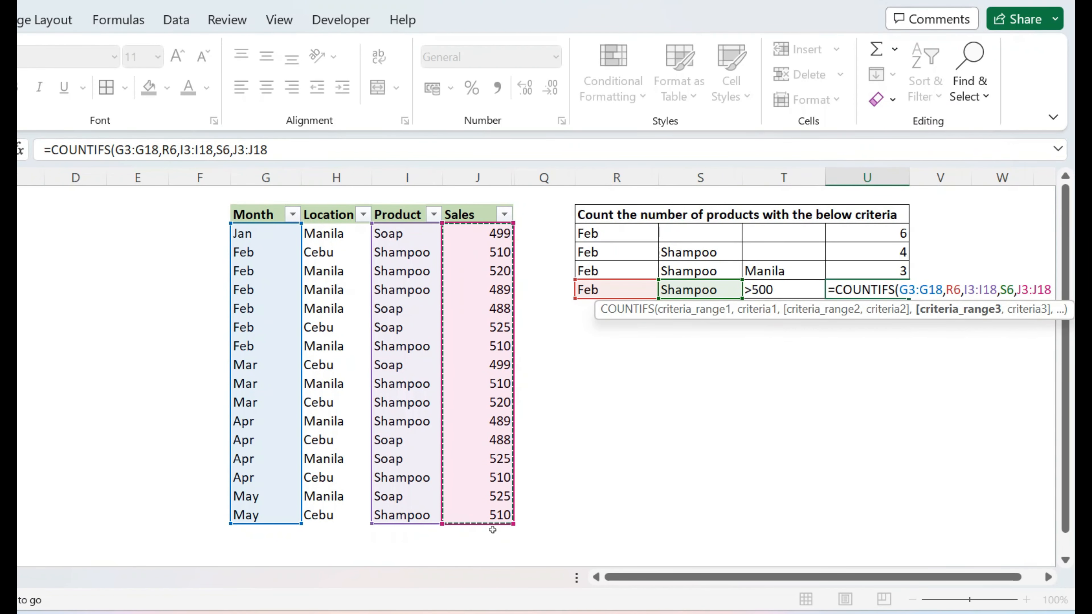
text(,)
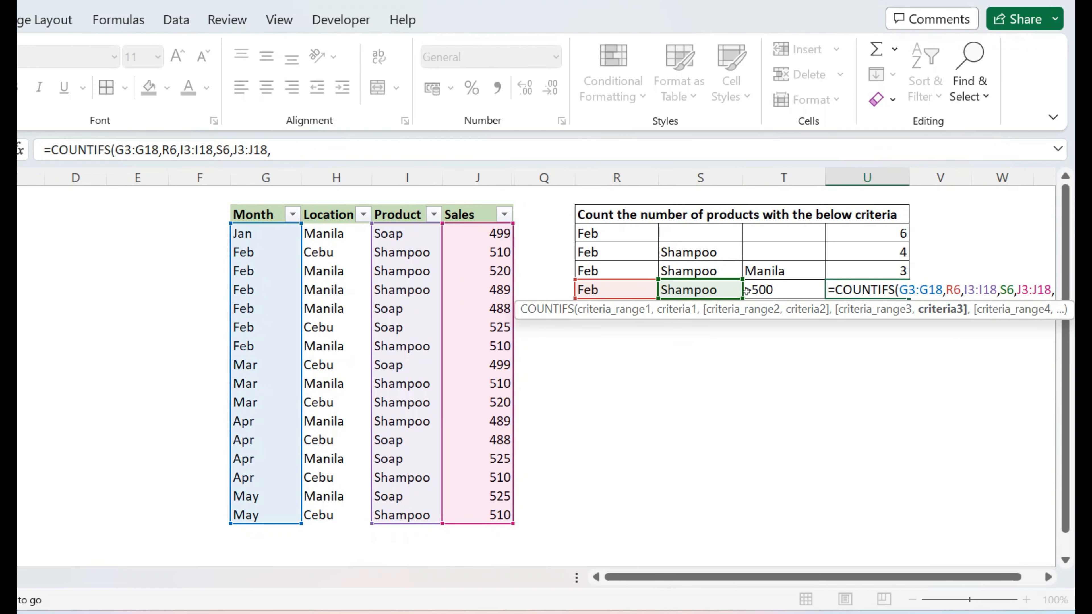
click(785, 291)
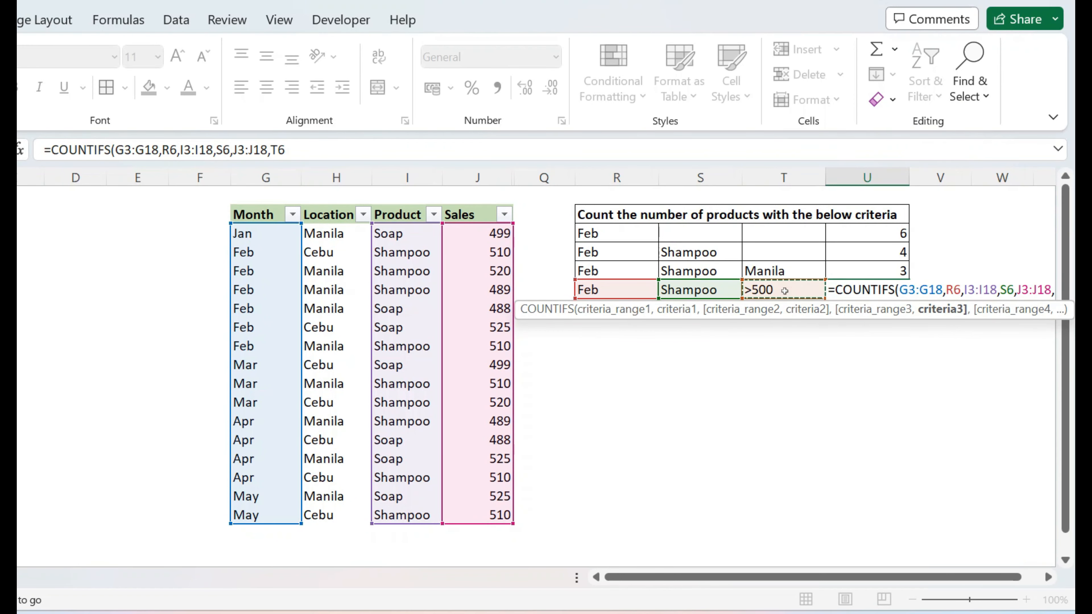
text())
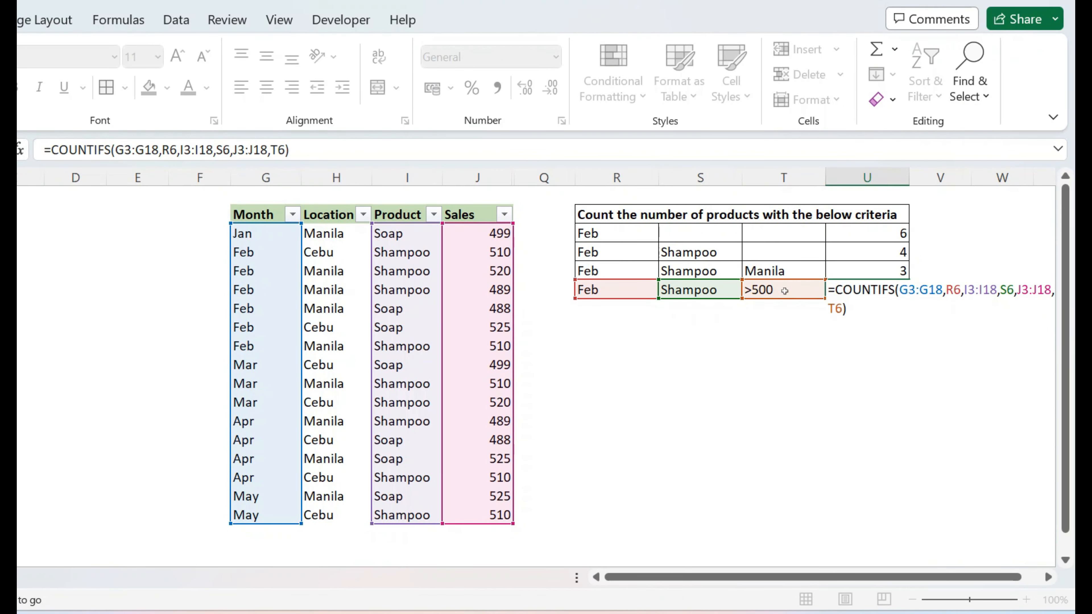
key(Return)
click(862, 290)
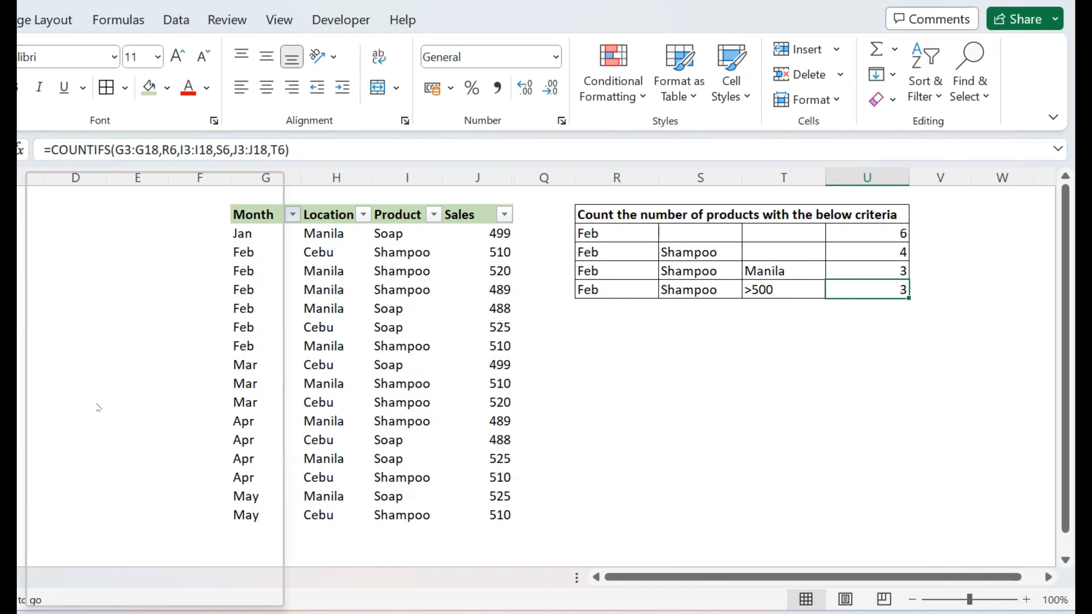
Filter the sales table to Feb in the Month column and Shampoo in the Product column
click(75, 396)
click(76, 432)
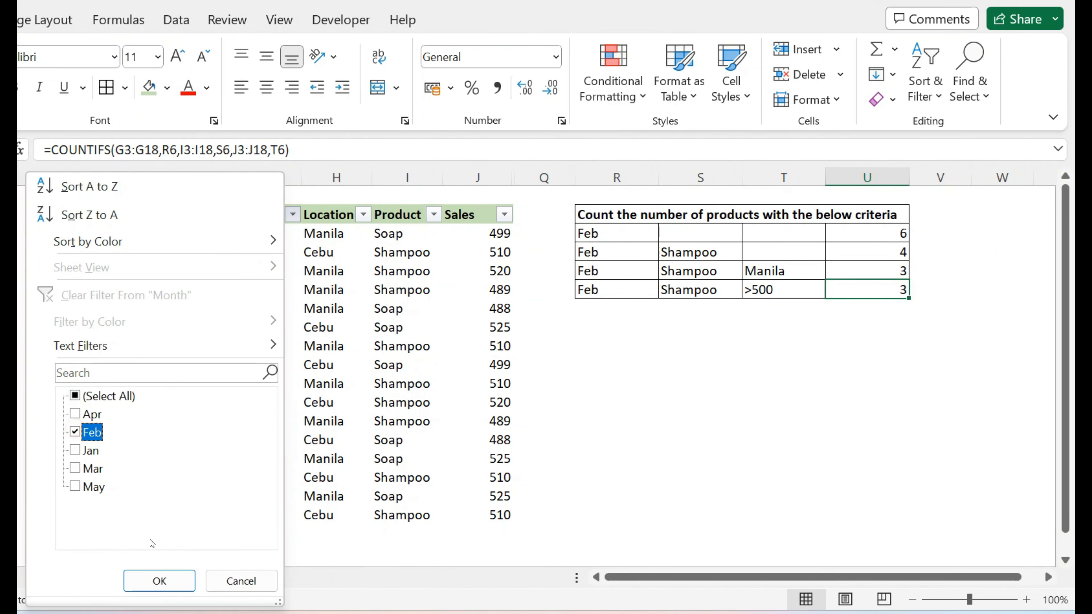
click(159, 581)
click(434, 215)
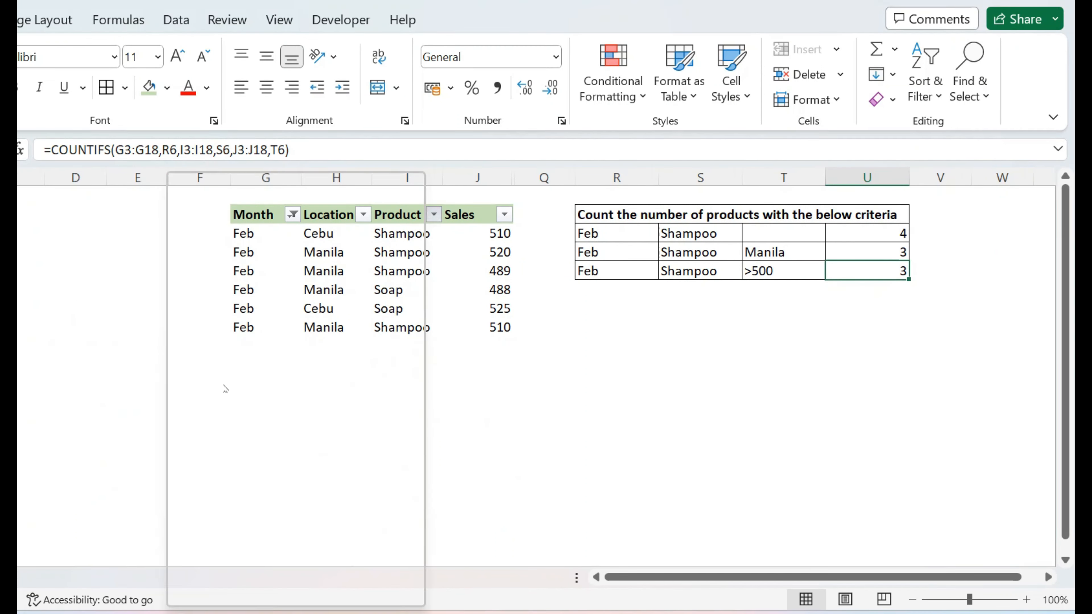
click(217, 432)
click(318, 590)
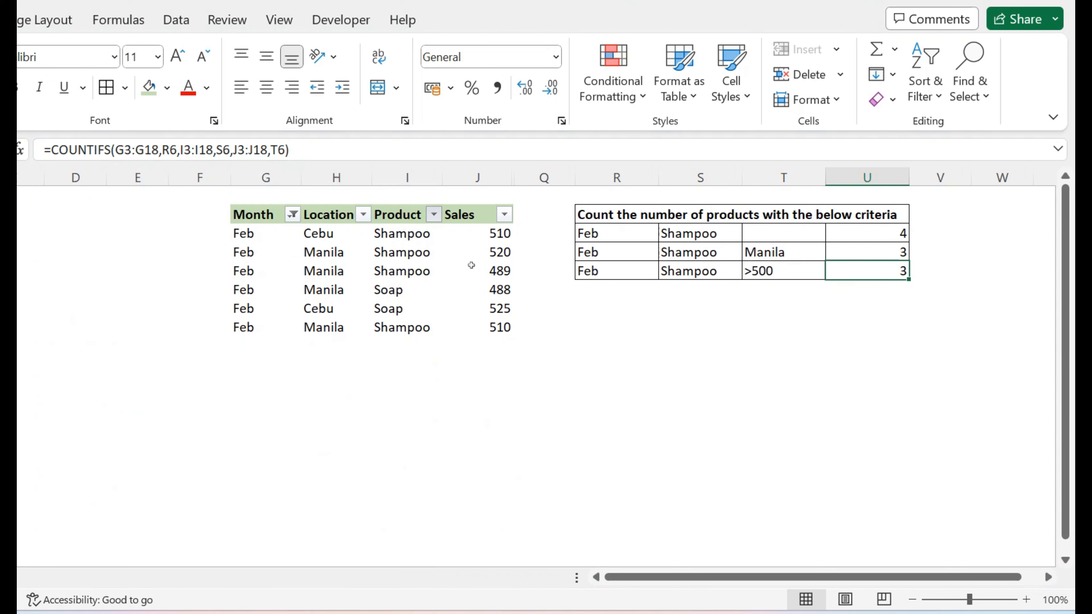
Compare the filtered Sales values with the >500 criterion in T6 and the count in U6
drag(482, 233, 479, 286)
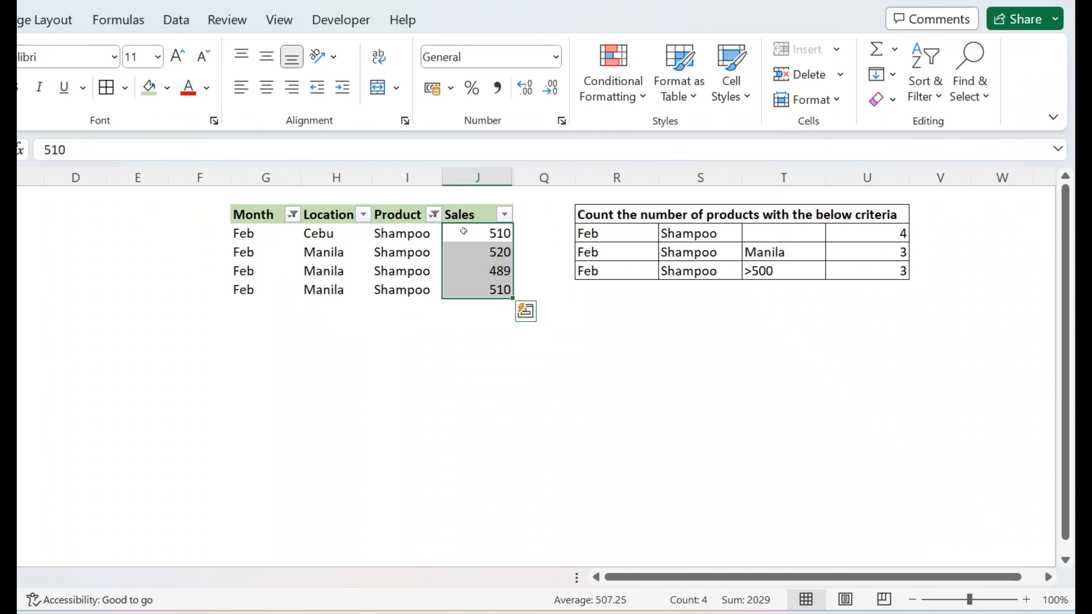
click(810, 271)
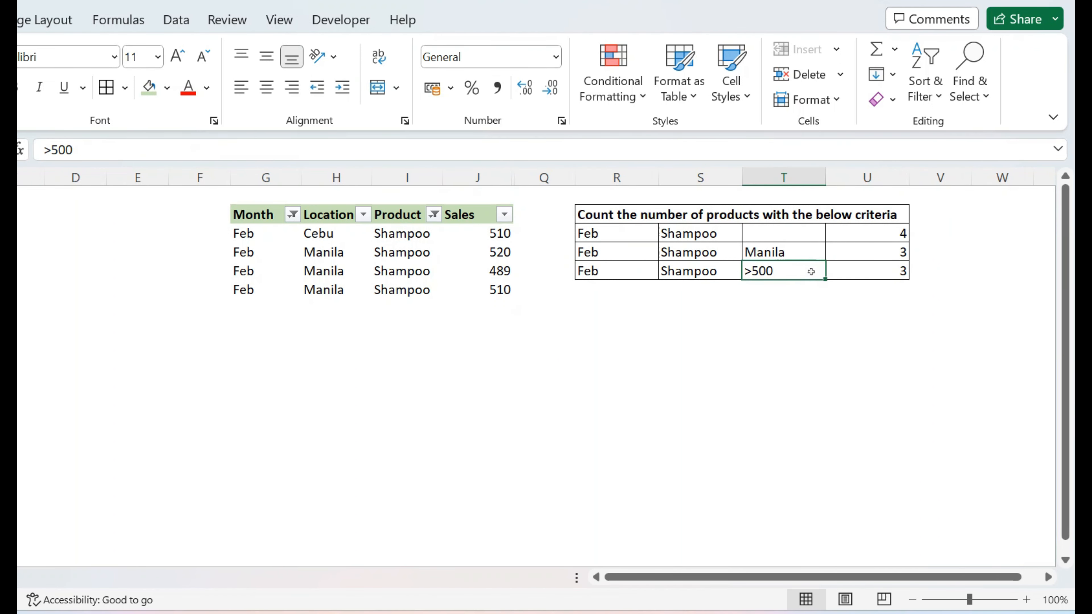
click(467, 233)
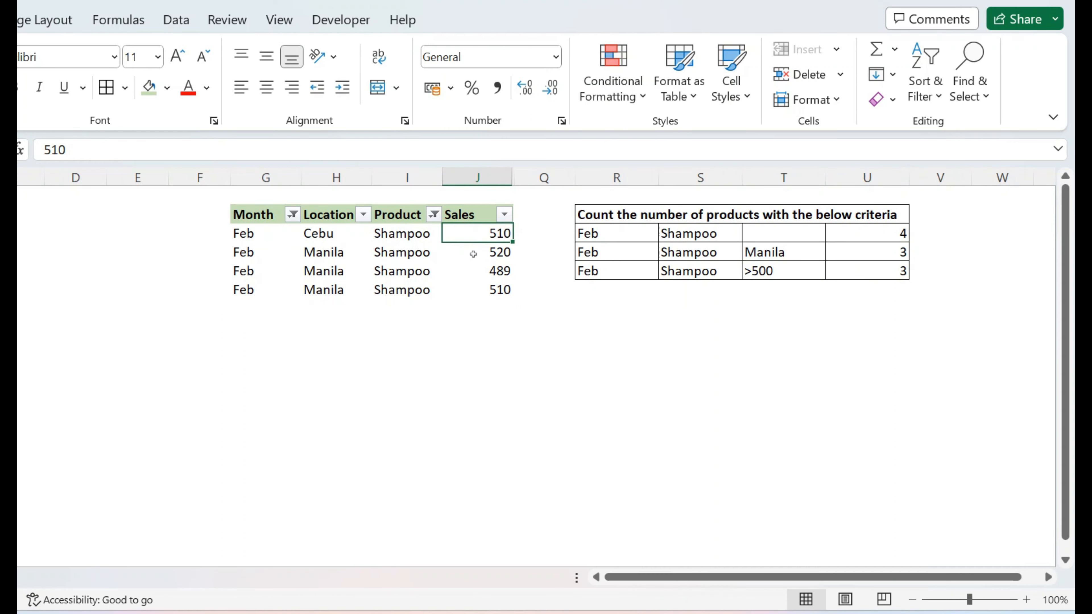
click(474, 253)
click(479, 292)
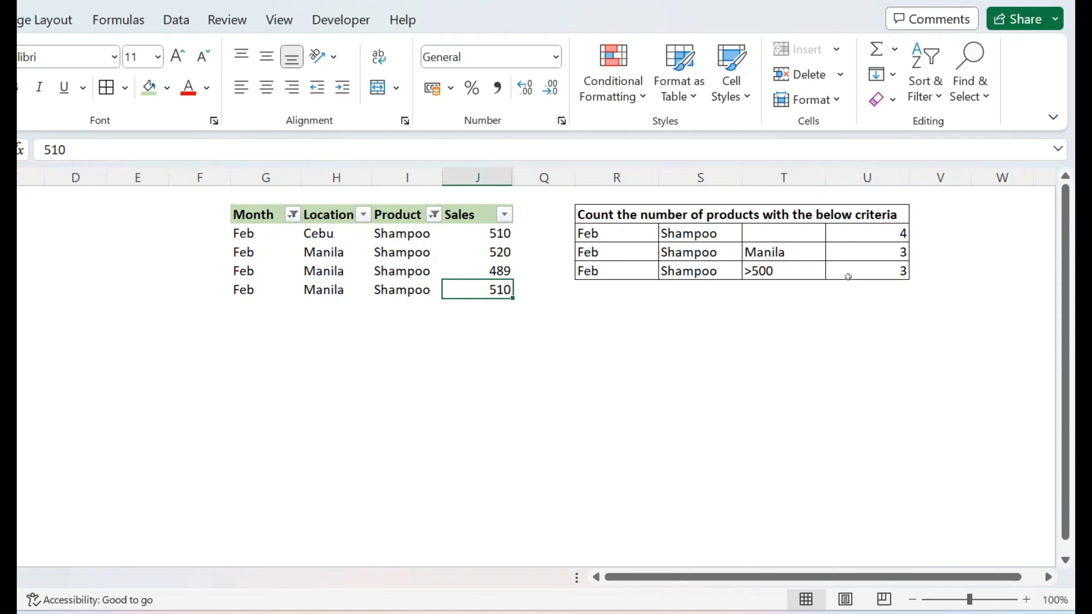
drag(848, 277, 637, 276)
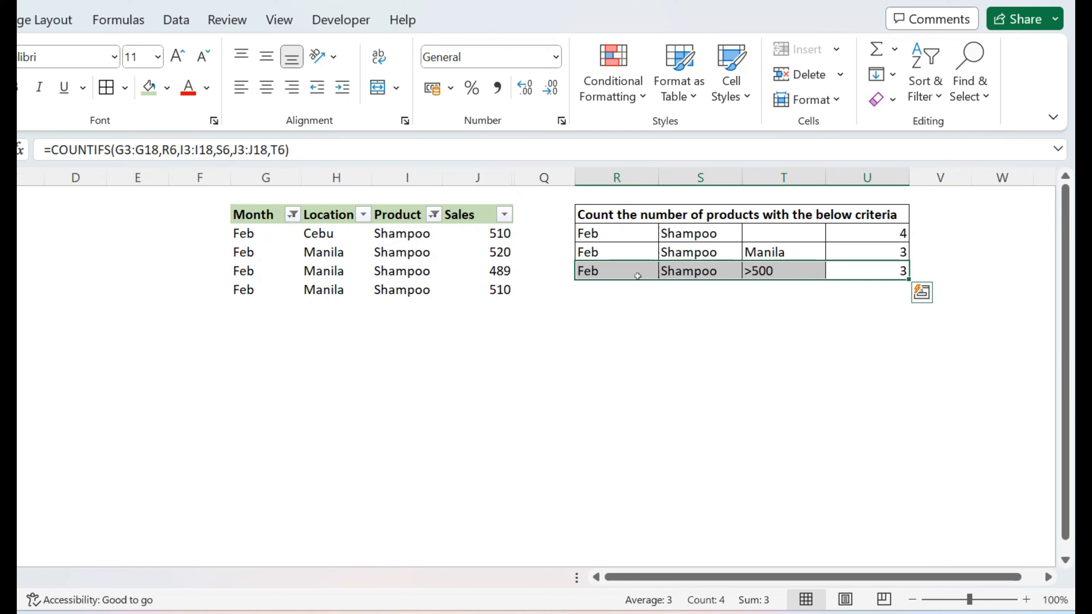